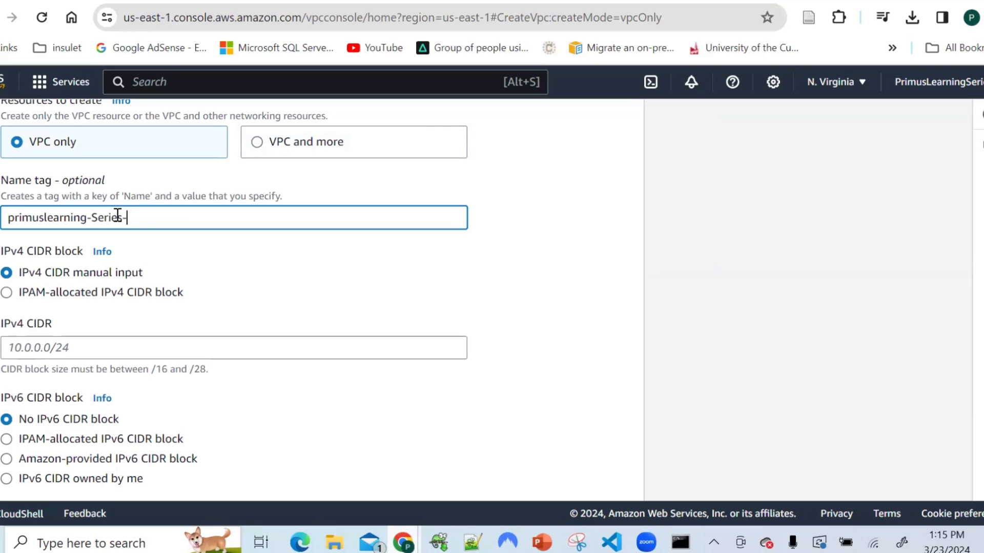
- Name the VPC primuslearning-Series-VPC and set its IPv4 CIDR to 10.0.0.0/16, following the network diagram in PowerPoint
text(Pub)
text(VPC)
click(122, 341)
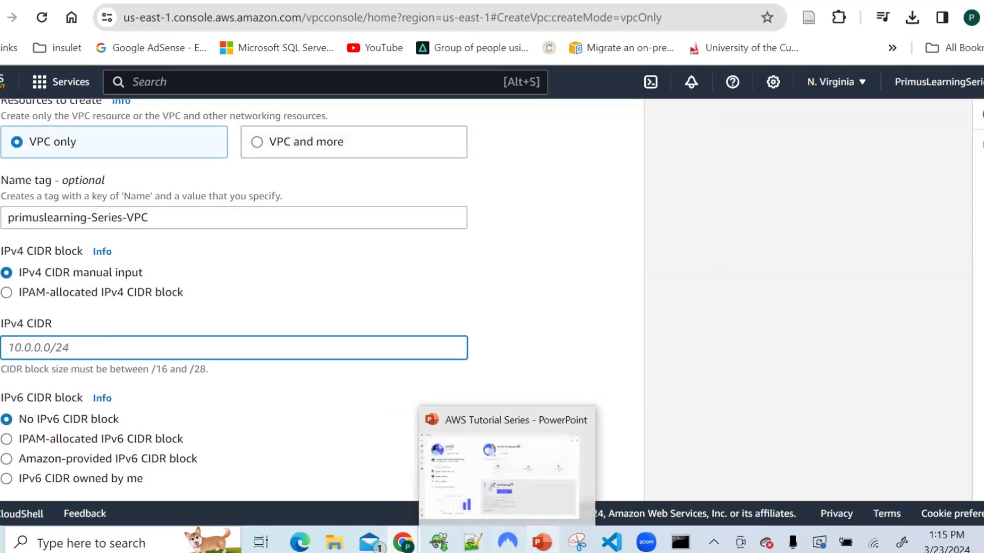
click(541, 543)
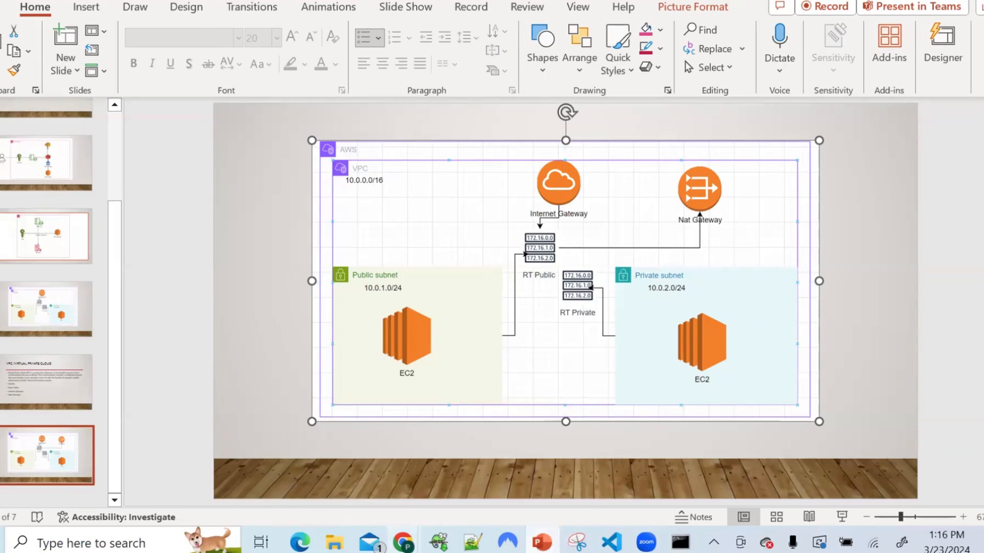
mouse_move(403, 542)
click(349, 469)
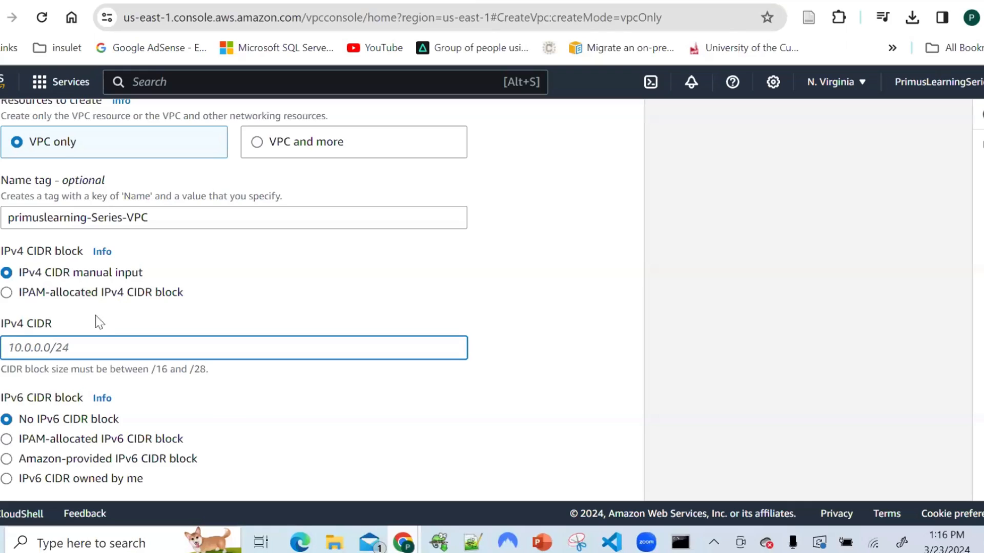
text(10.0.0.0/16)
click(260, 404)
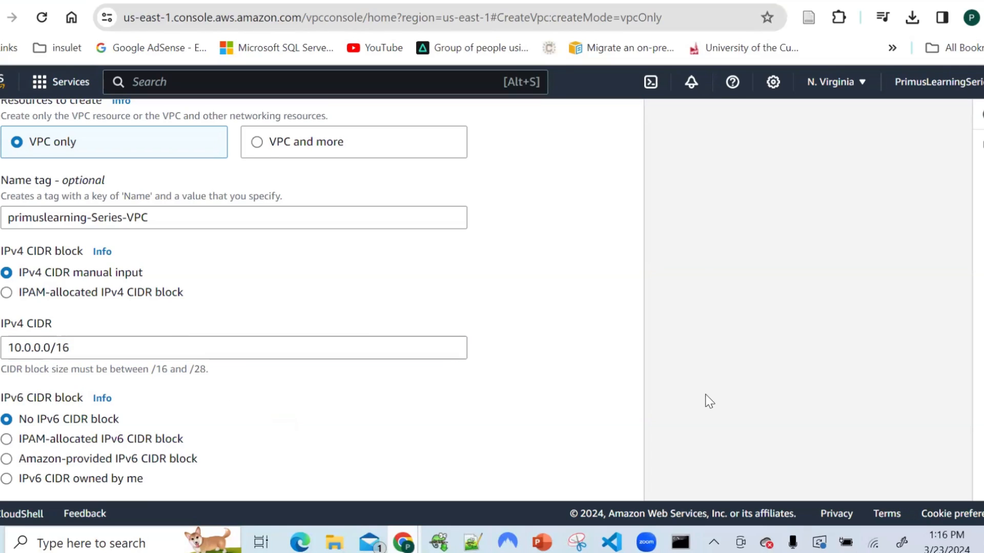
- Review the VPC settings and create the VPC with no IPv6 CIDR block and default tenancy
scroll(234, 300, down, 4)
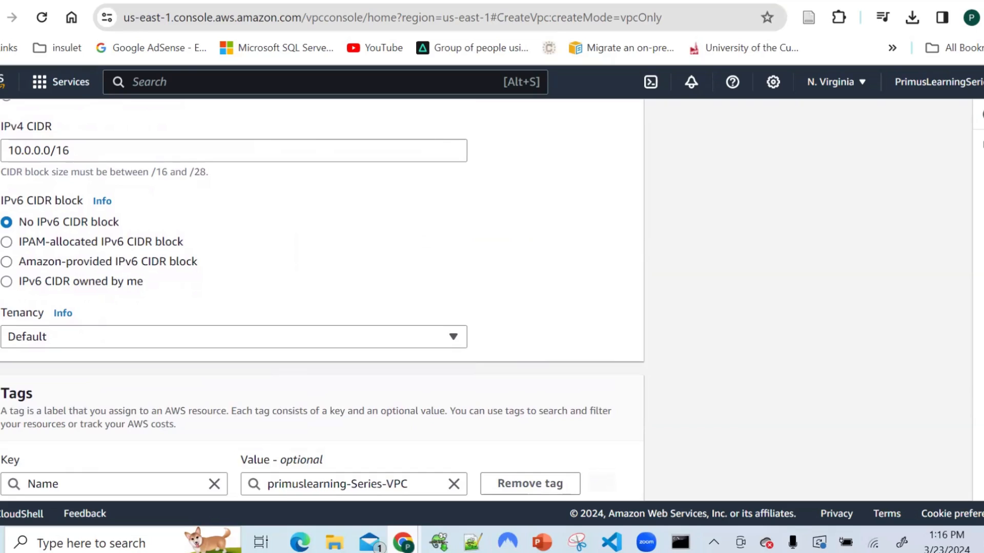
scroll(321, 300, up, 7)
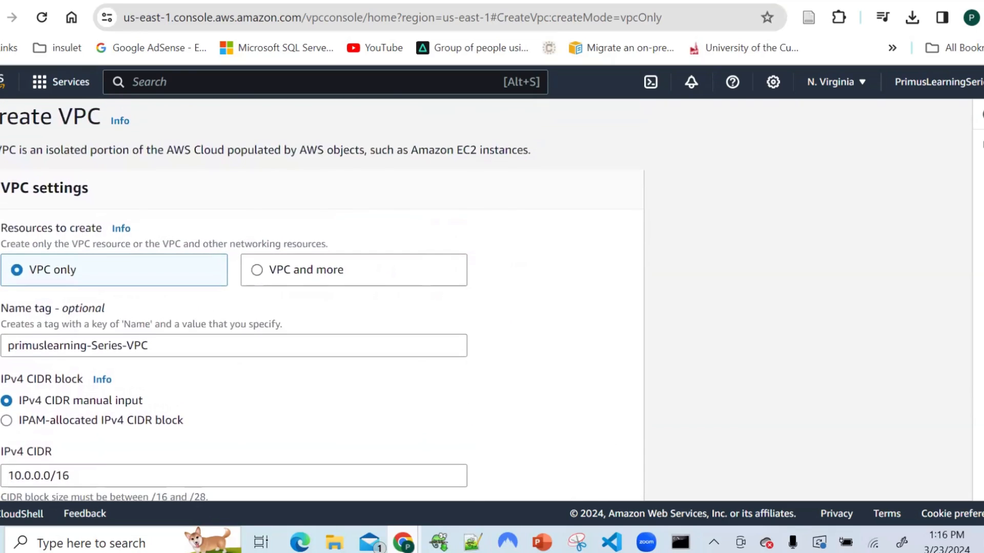
scroll(322, 300, down, 10)
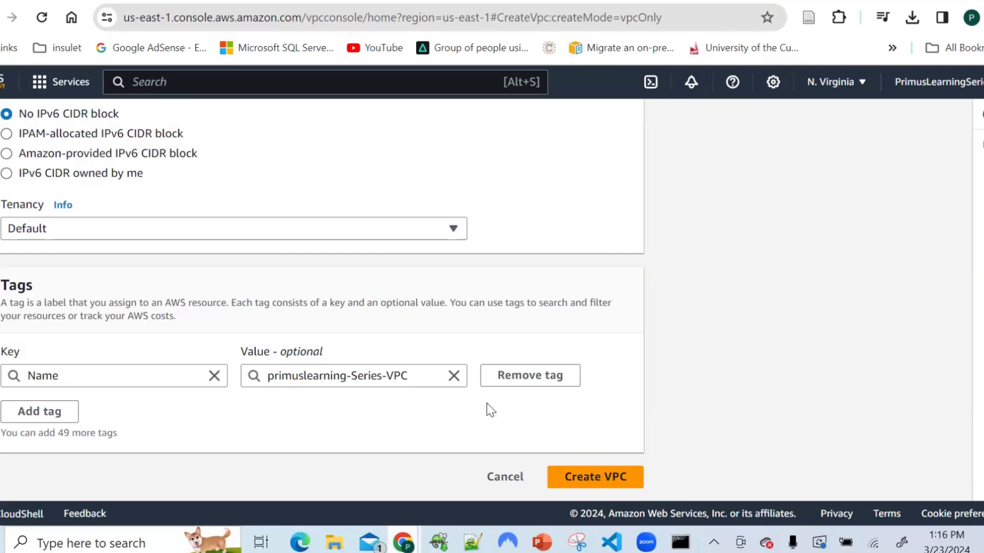
click(599, 476)
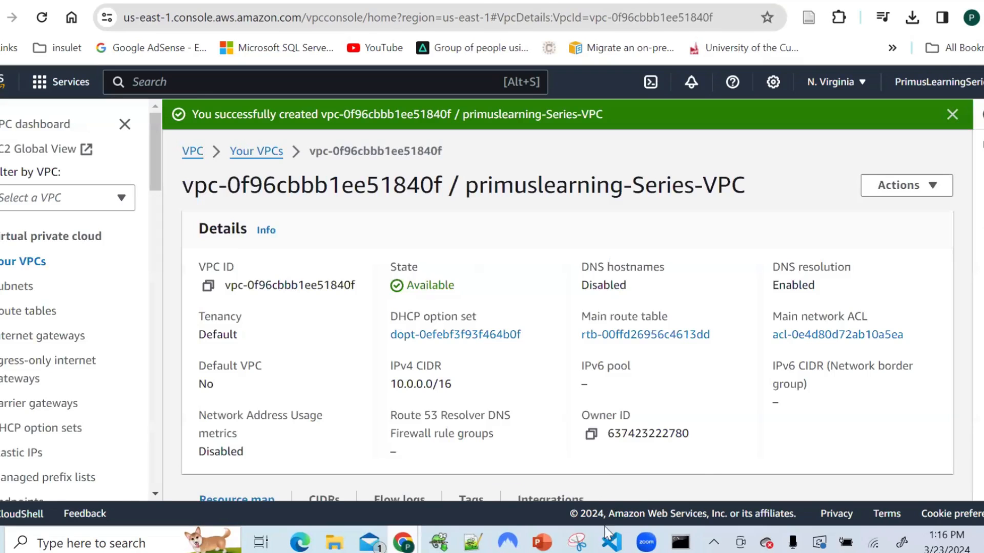
- Examine the VPC and its gateways in the PowerPoint network diagram, and return to the AWS console in Chrome
mouse_move(578, 542)
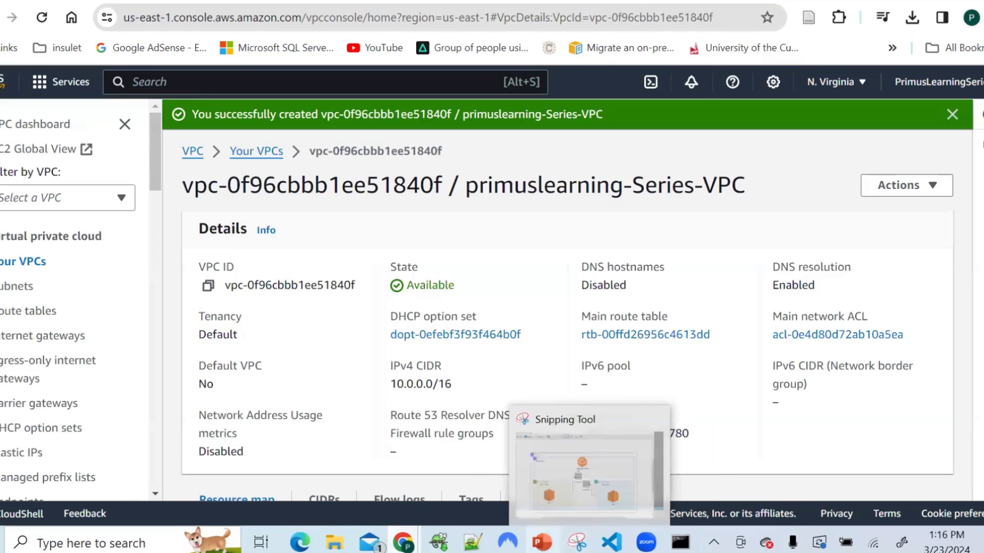
mouse_move(542, 542)
click(574, 479)
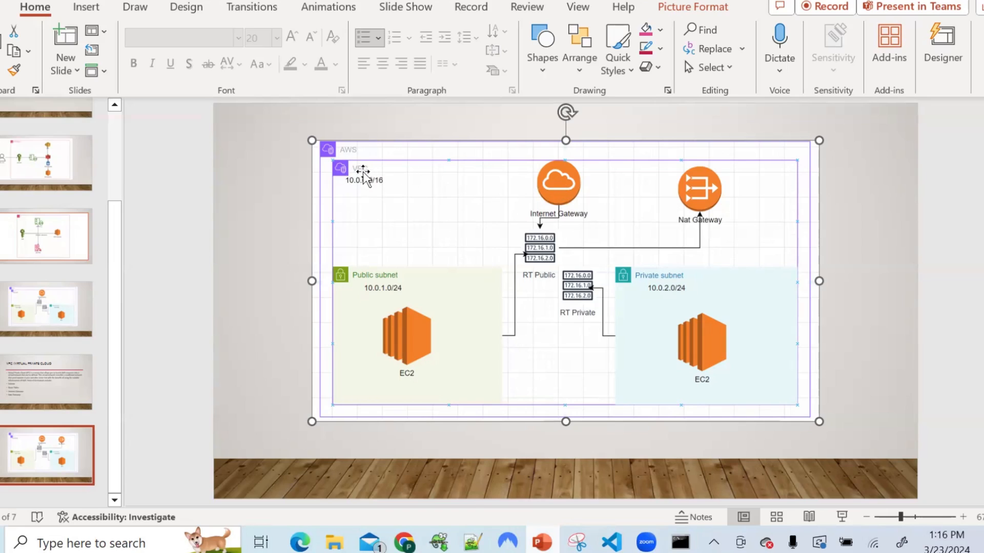
mouse_move(472, 542)
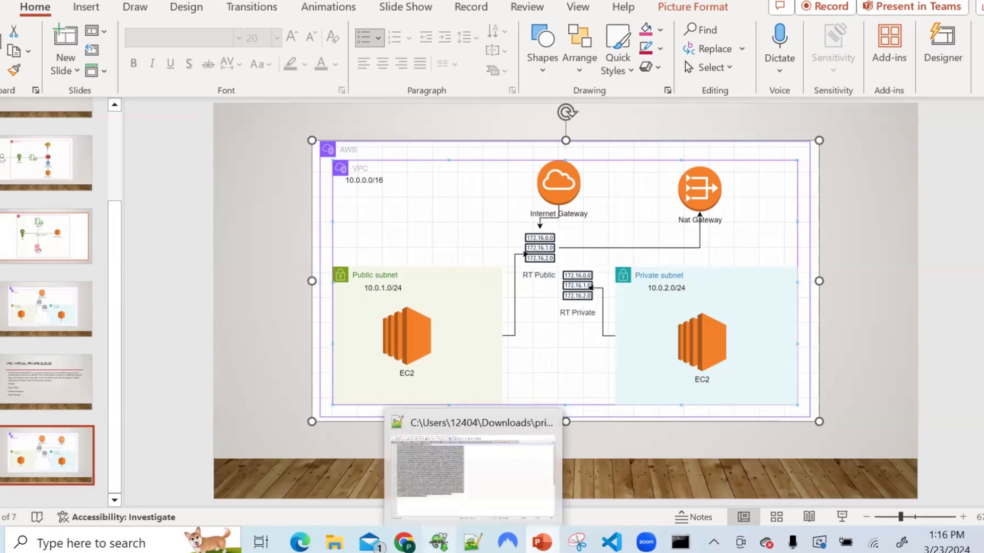
mouse_move(404, 541)
click(315, 493)
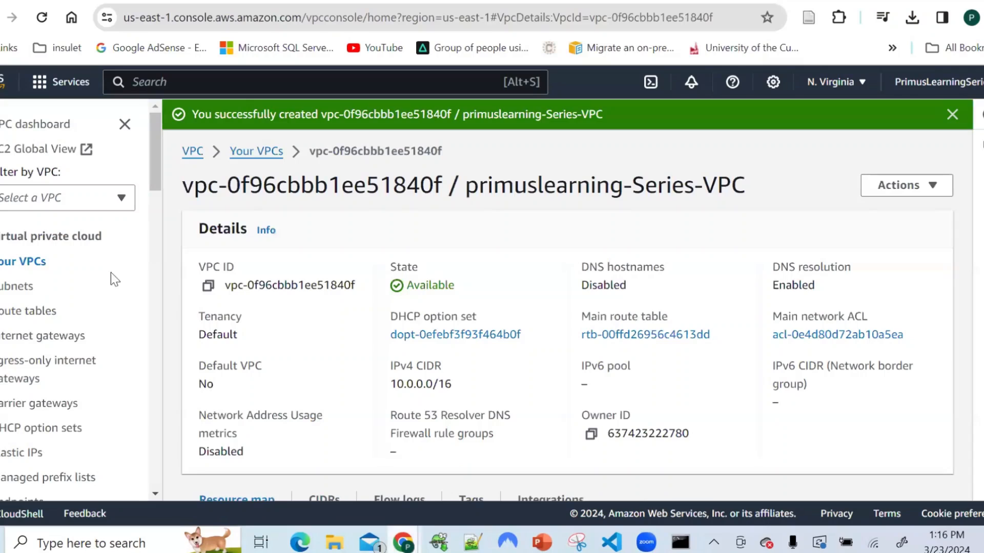
- Delete the internet gateway primustest from the VPC's internet gateways list, confirming with the word delete
click(51, 336)
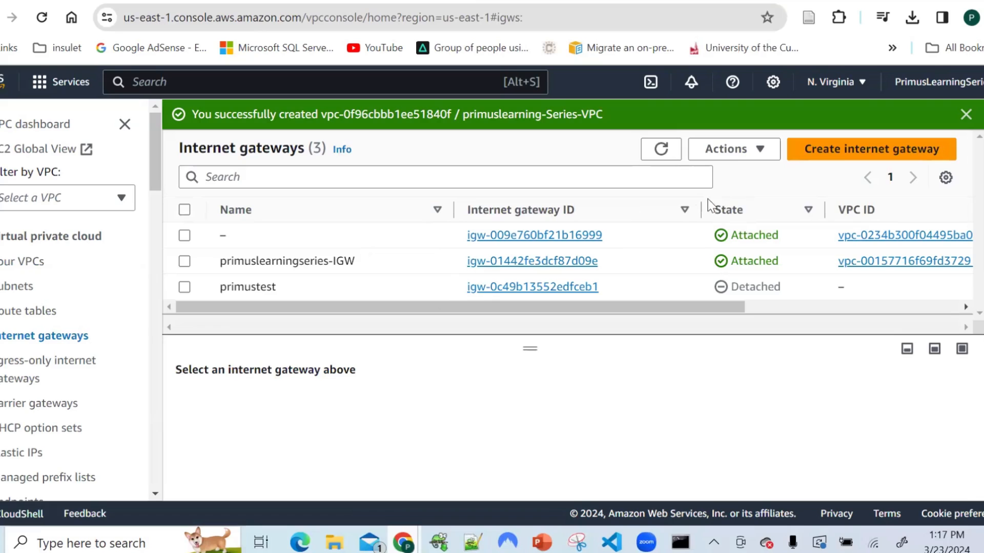
click(185, 287)
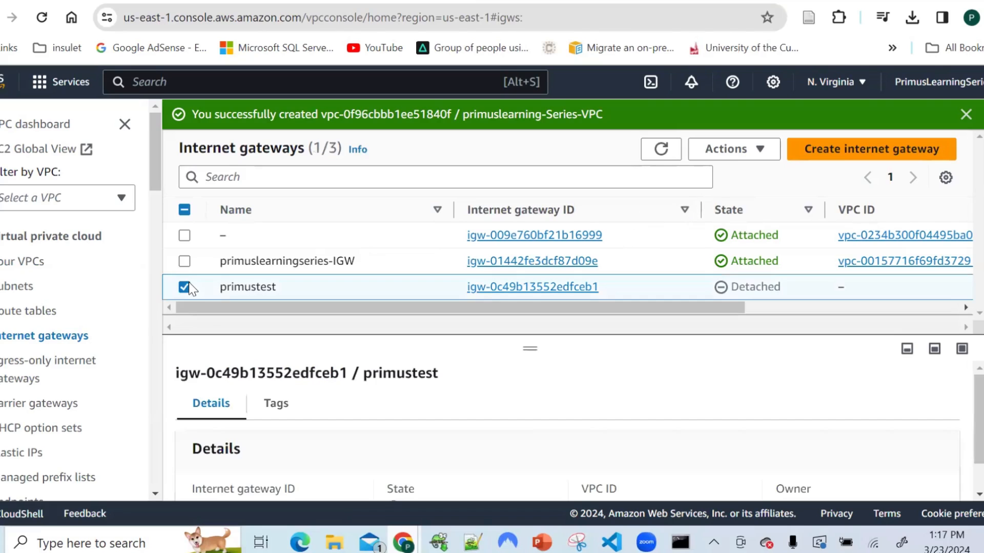
click(751, 149)
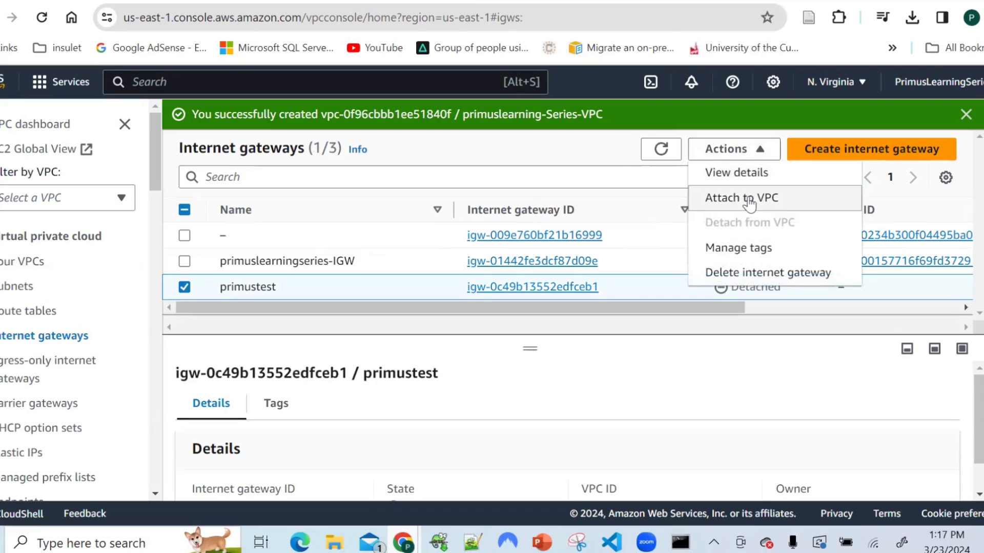
click(738, 273)
click(541, 361)
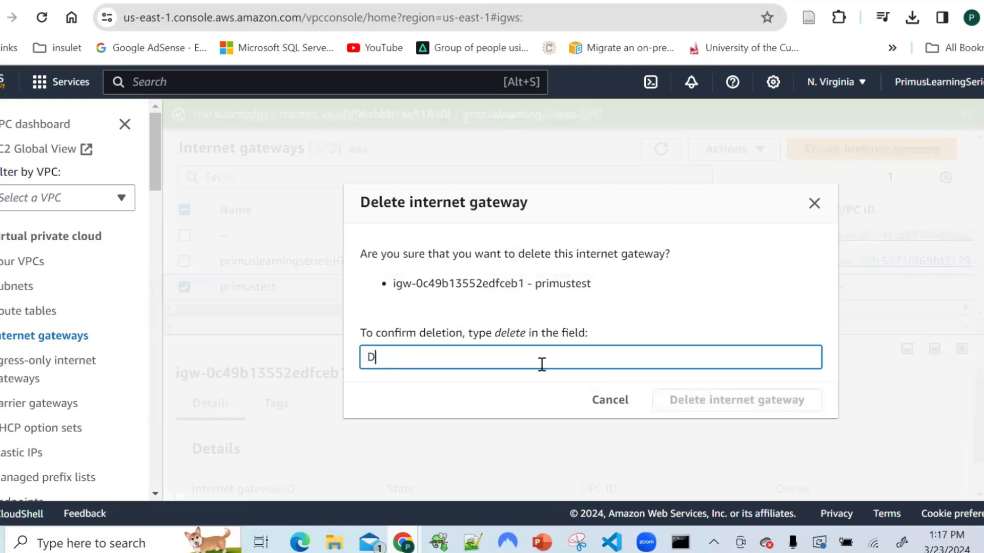
text(dle)
text(lte)
text(ete)
click(736, 401)
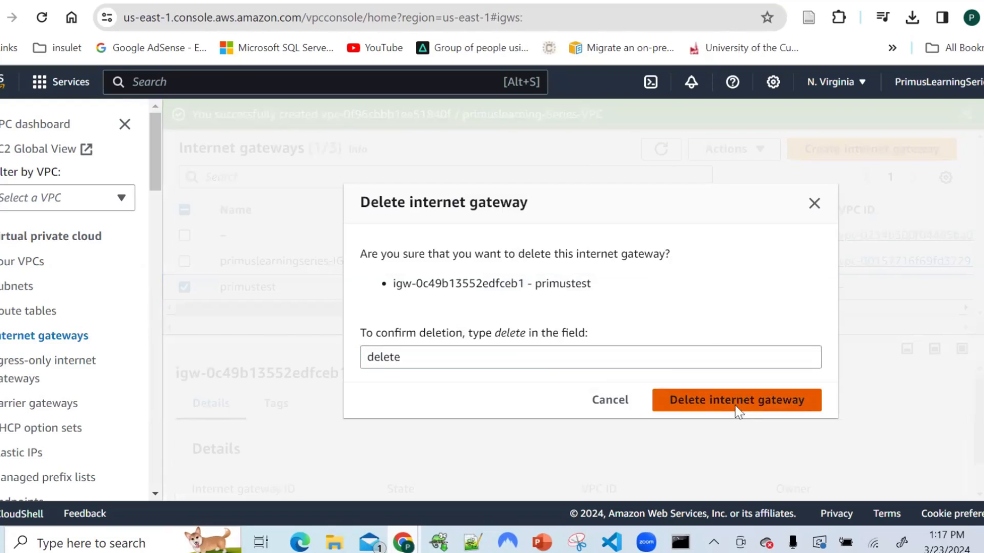
- Create a new internet gateway with the name tag primuslearning-series-IGW
click(855, 177)
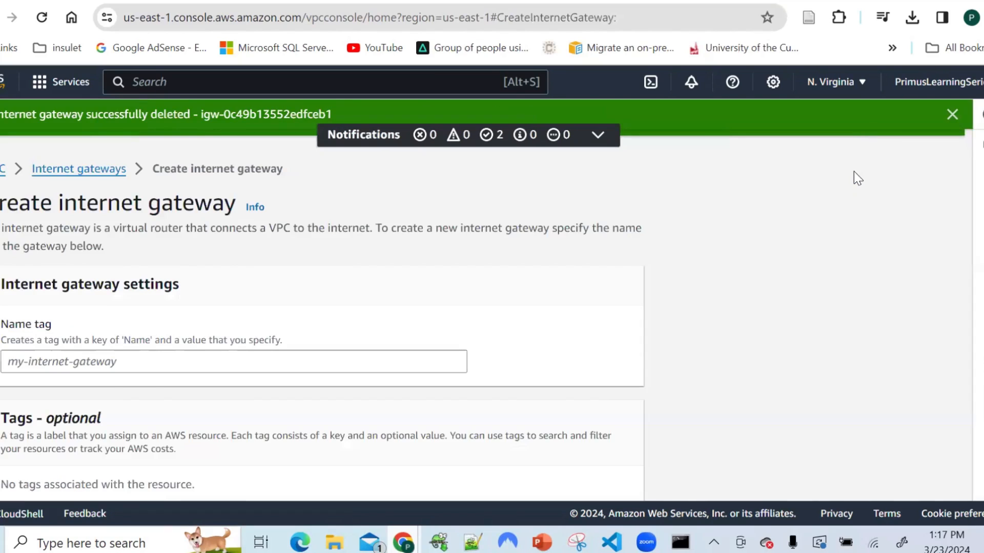
click(75, 360)
text(pr)
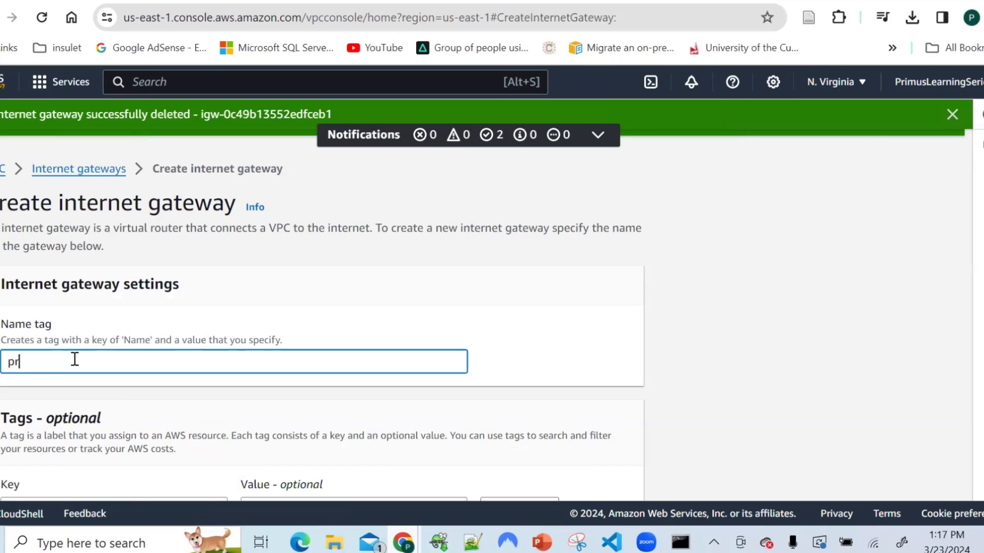
text(imuslearning-series-)
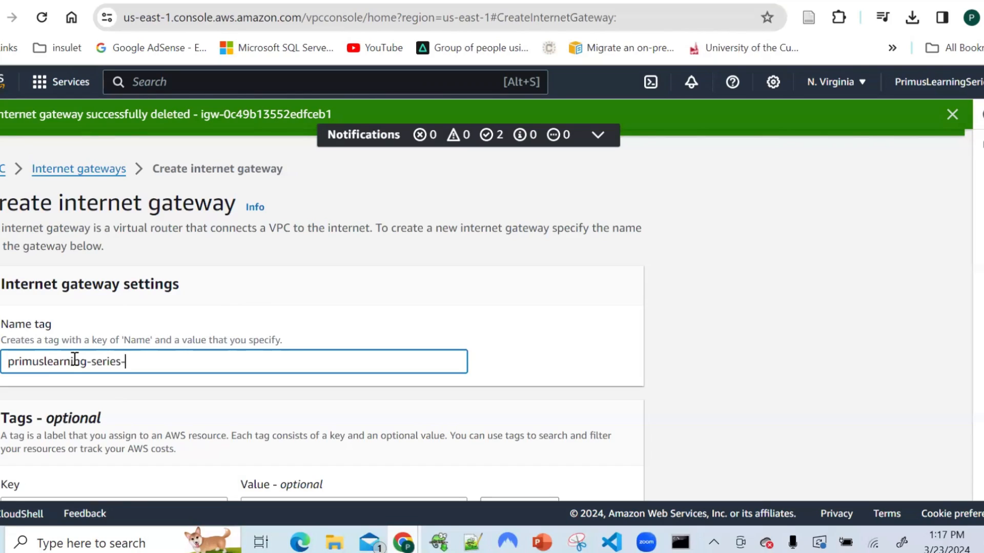
text(IGW)
scroll(681, 356, down, 3)
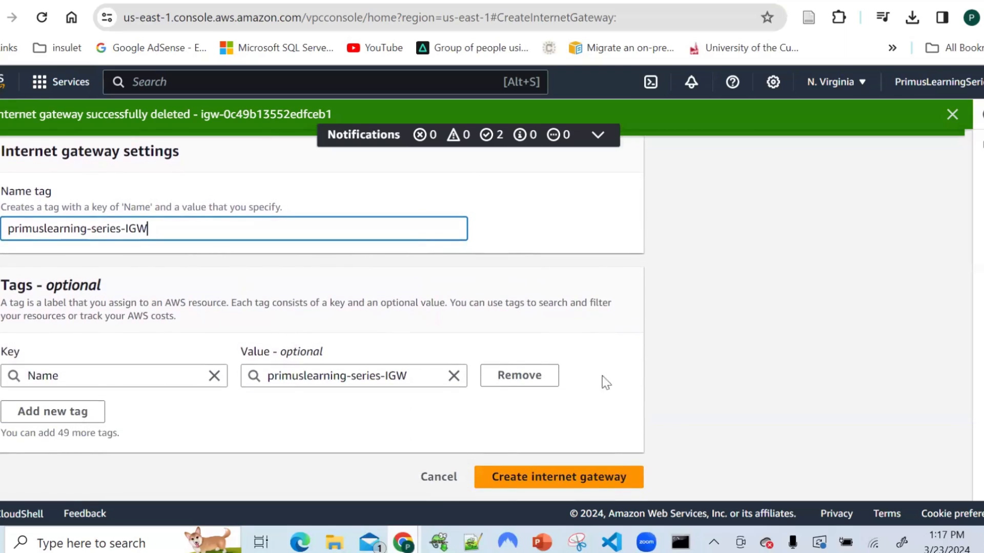
click(592, 477)
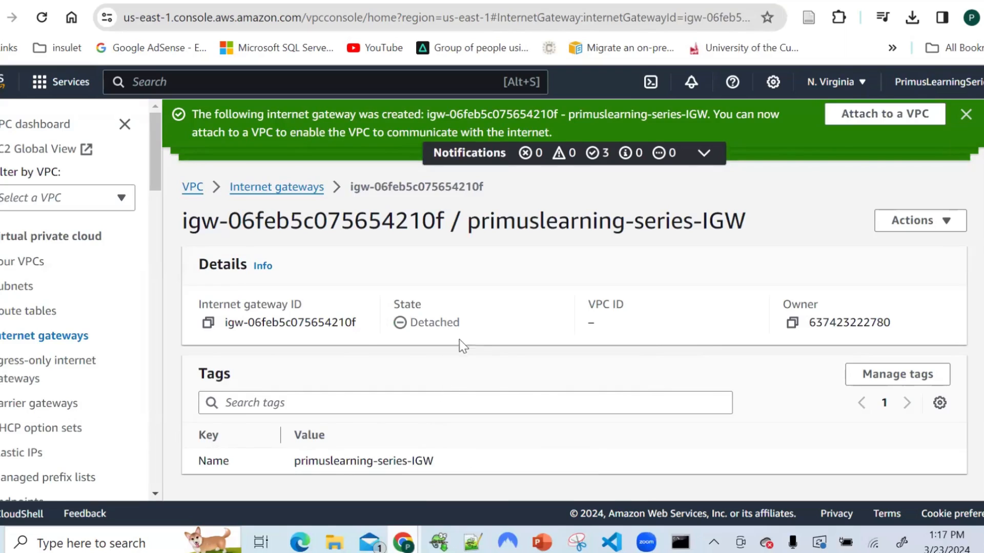
- Check the new gateway's attachment state and compare it with the network diagram in PowerPoint, then return to Chrome
drag(464, 323, 403, 327)
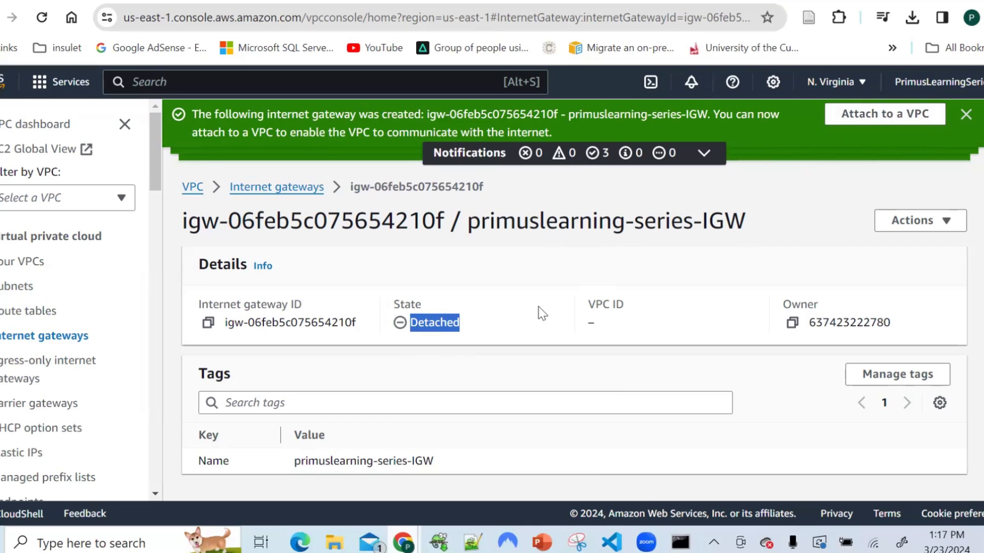
mouse_move(541, 541)
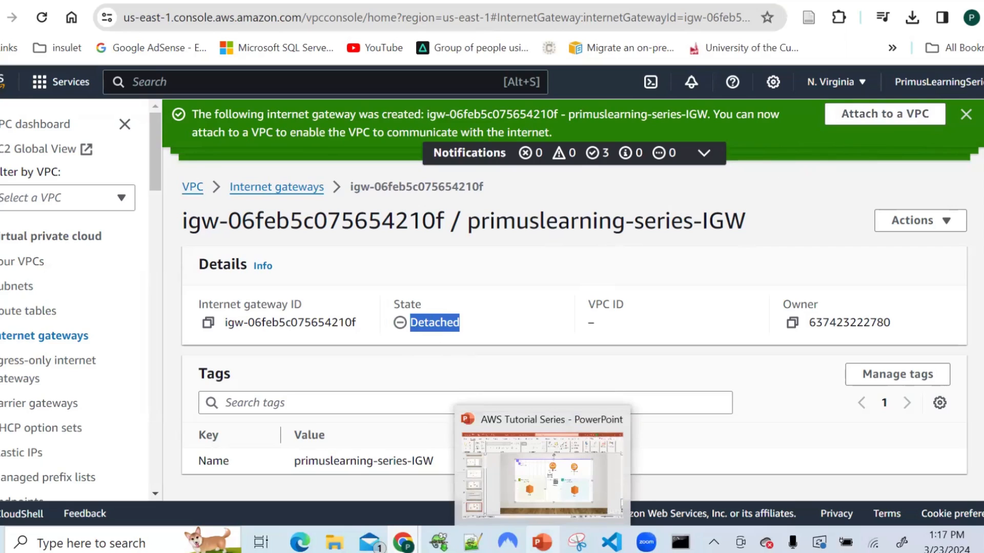
click(540, 497)
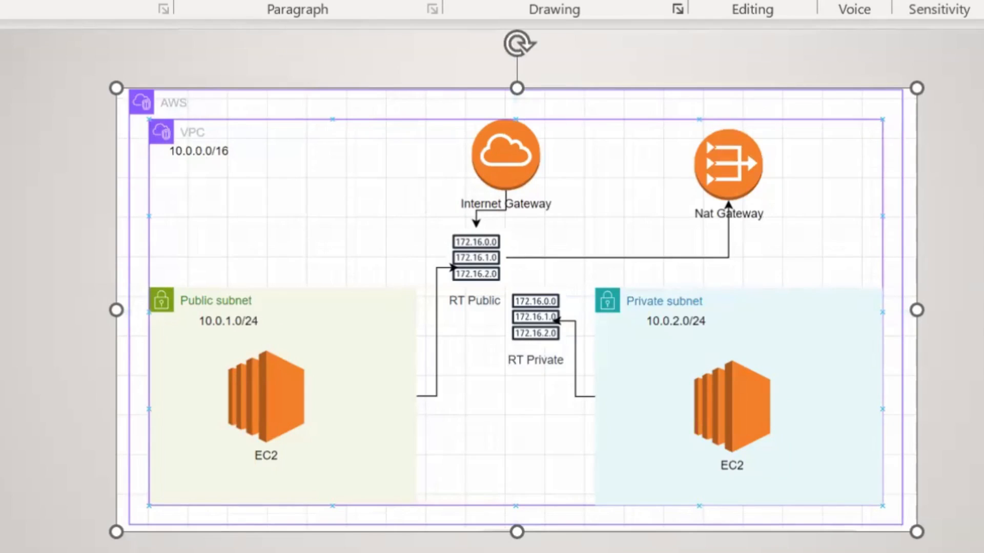
mouse_move(262, 552)
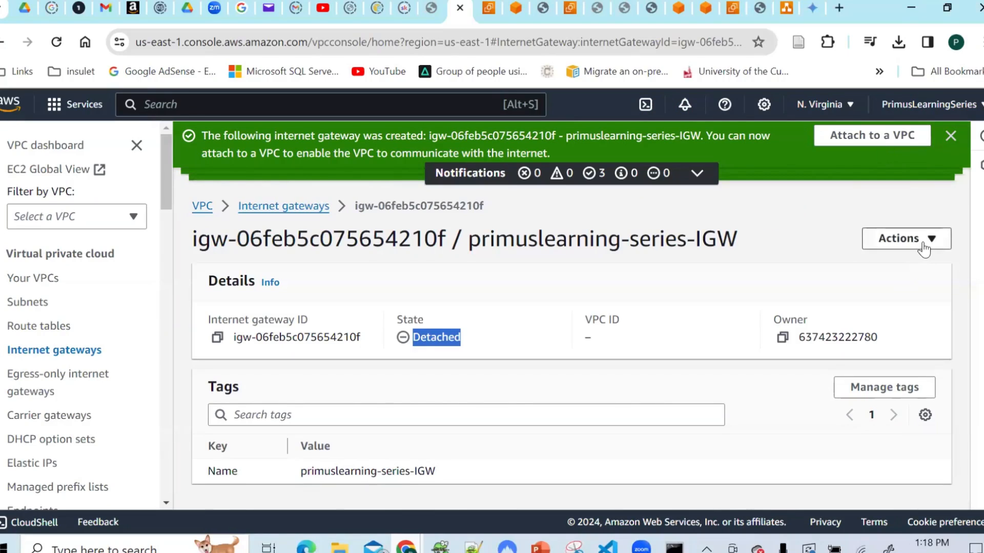
- Attach the primuslearning-series-IGW internet gateway to primuslearning-Series-VPC
click(924, 250)
click(865, 271)
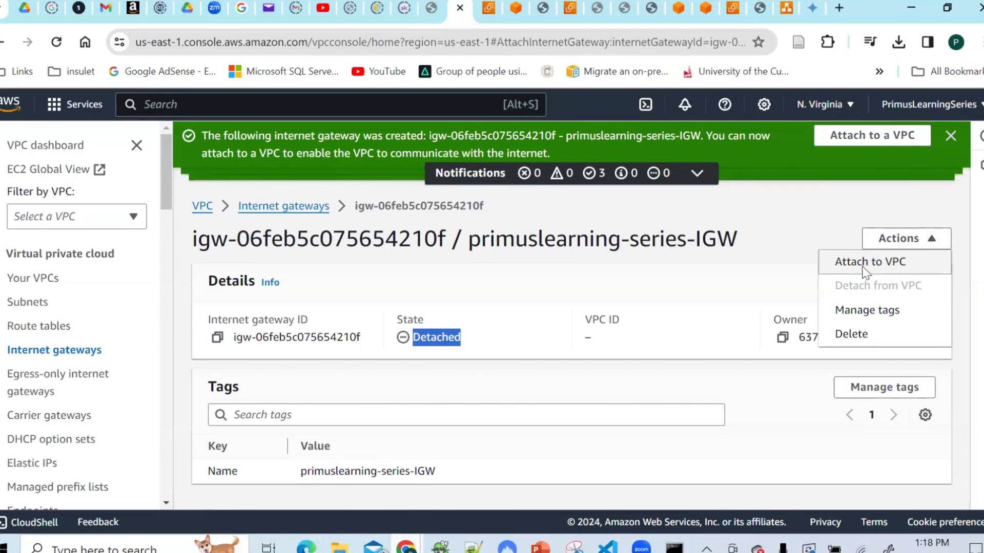
click(172, 310)
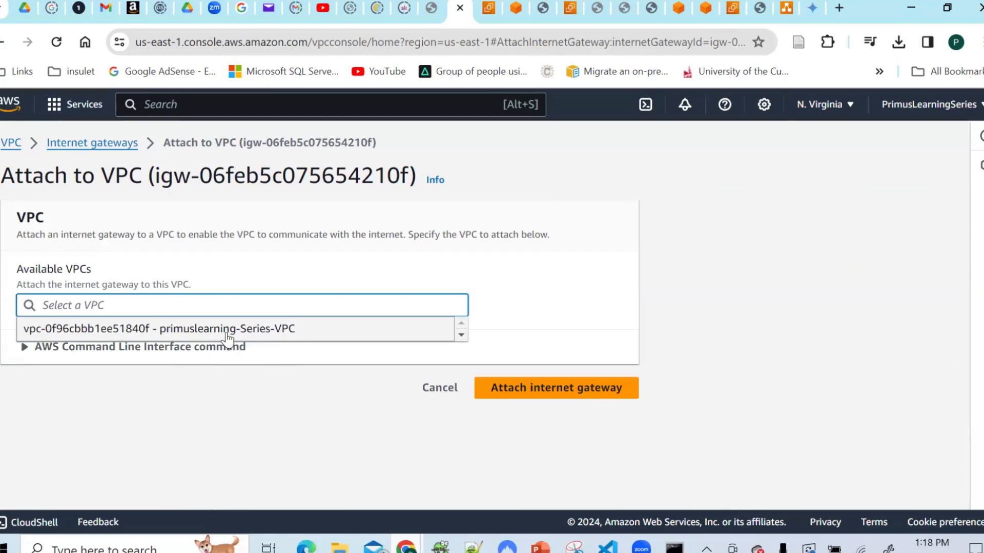
click(283, 334)
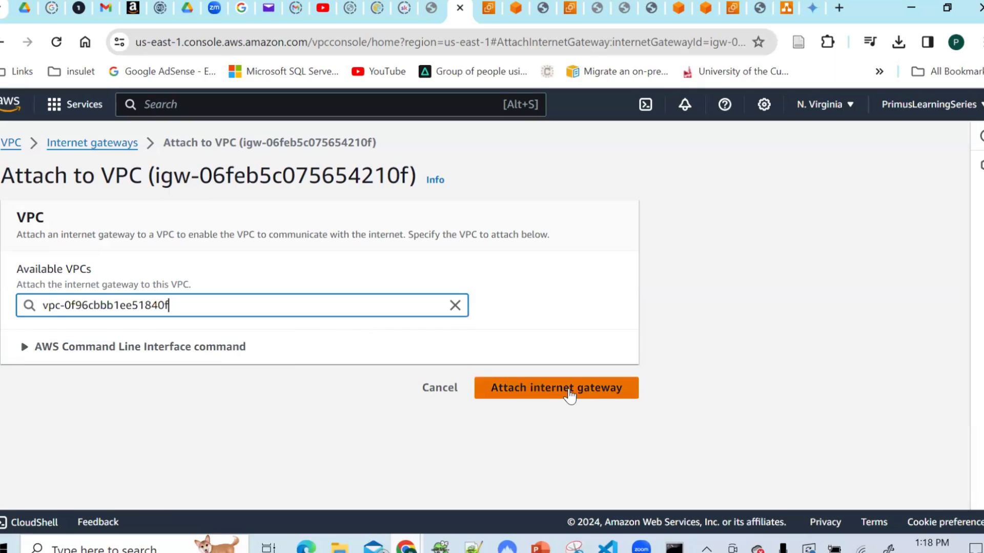
click(570, 395)
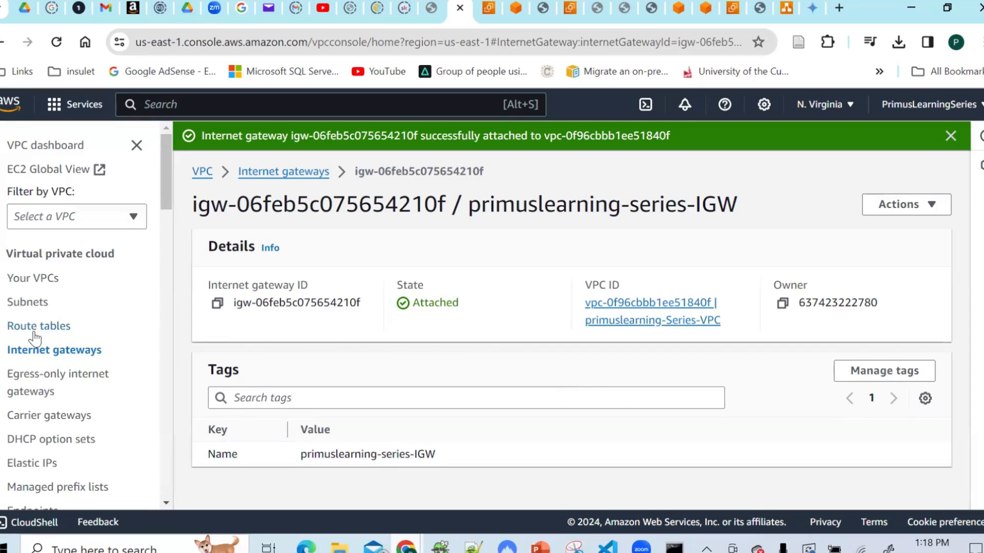
- Open the subnets list, dismiss the notification, and look through the existing subnets and their VPCs
click(31, 303)
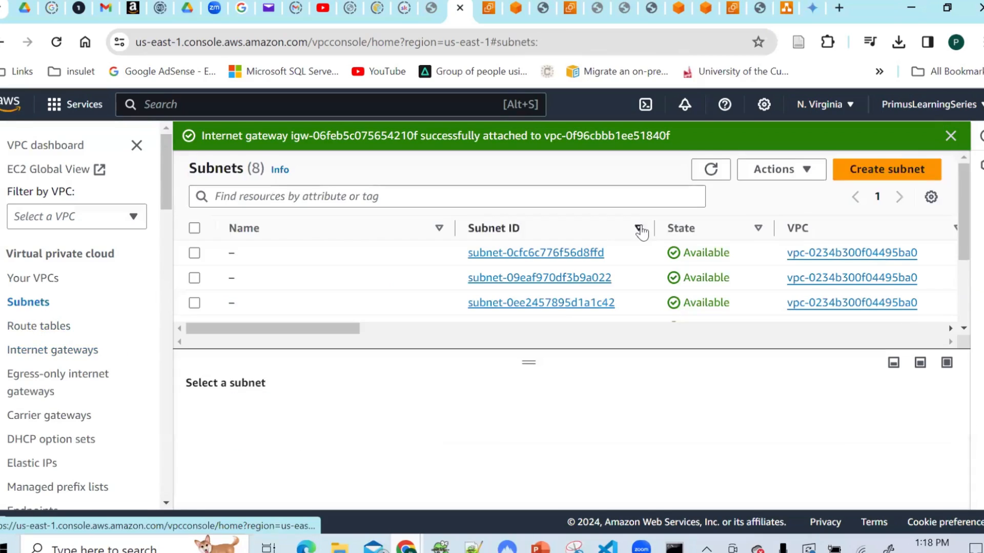
click(953, 136)
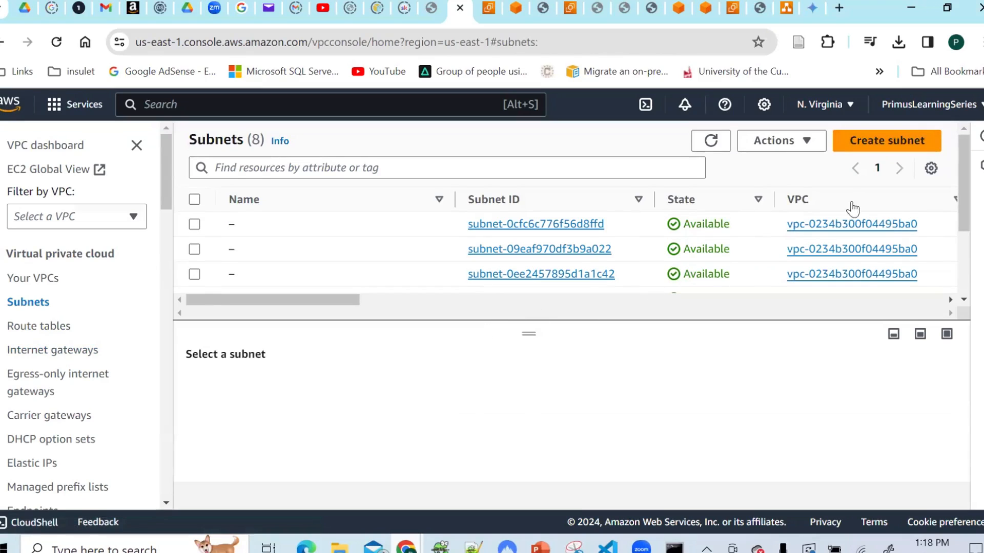
drag(964, 188, 976, 300)
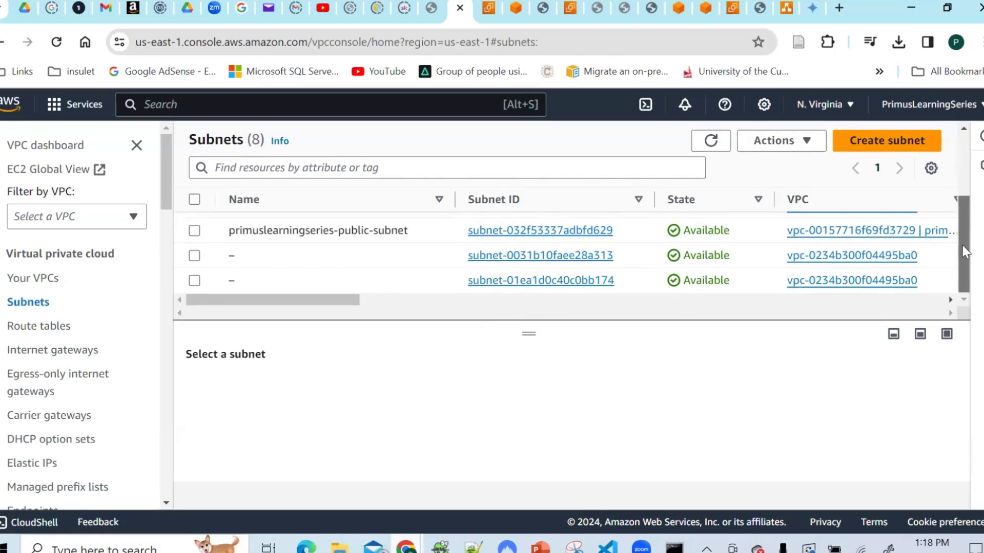
scroll(964, 230, up, 1)
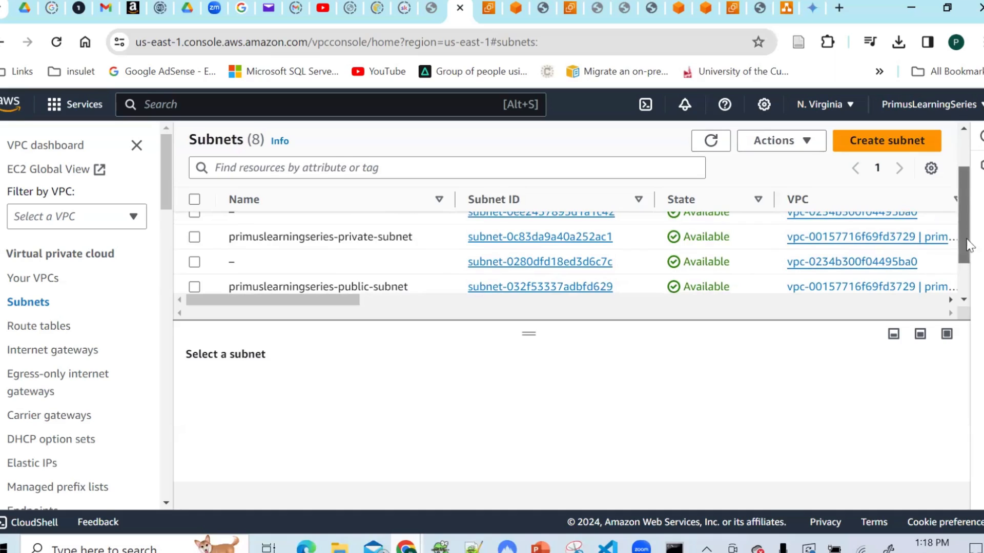
scroll(964, 231, down, 2)
scroll(974, 215, up, 3)
scroll(973, 195, up, 1)
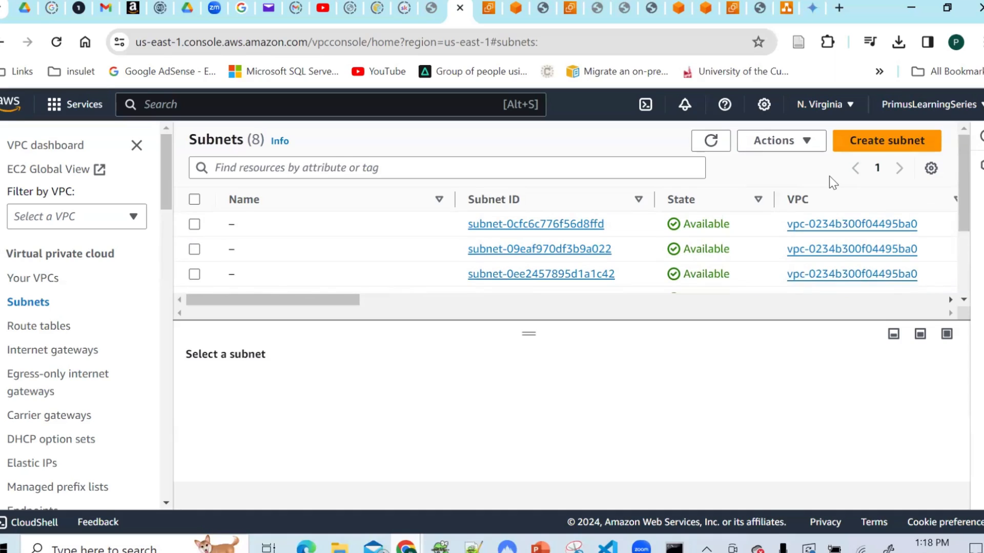
- Start creating a subnet and select primuslearning-Series-VPC as its VPC, checking the associated IPv4 CIDR
click(881, 148)
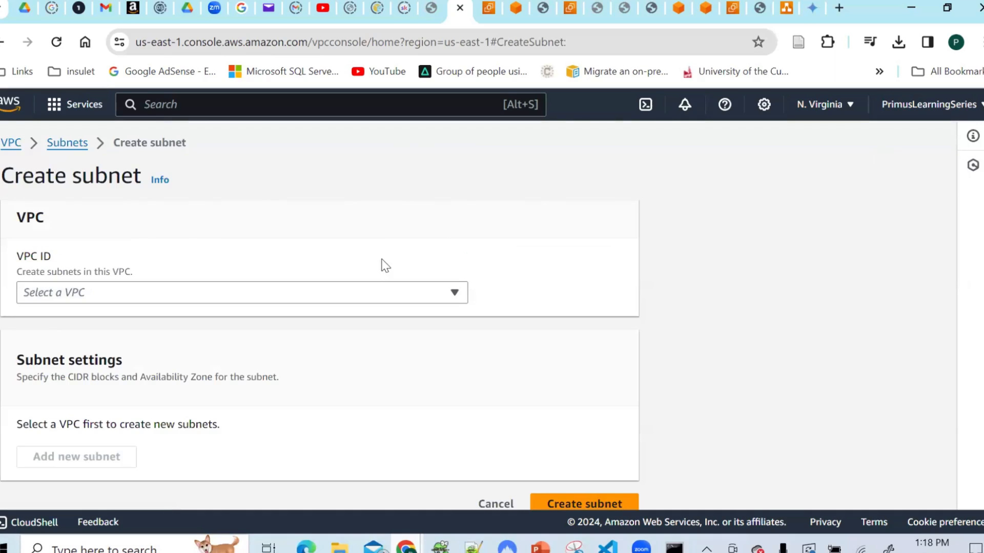
scroll(977, 257, down, 1)
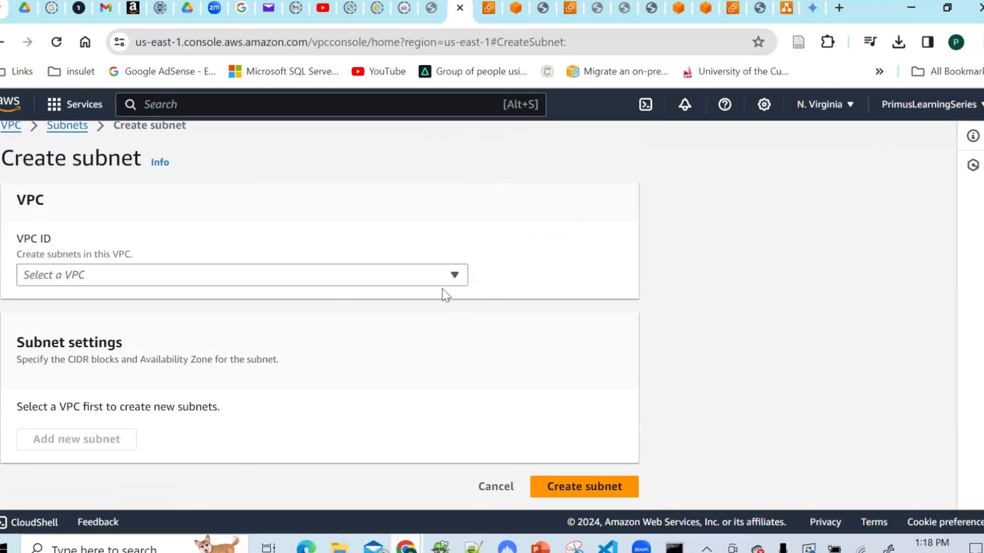
click(330, 279)
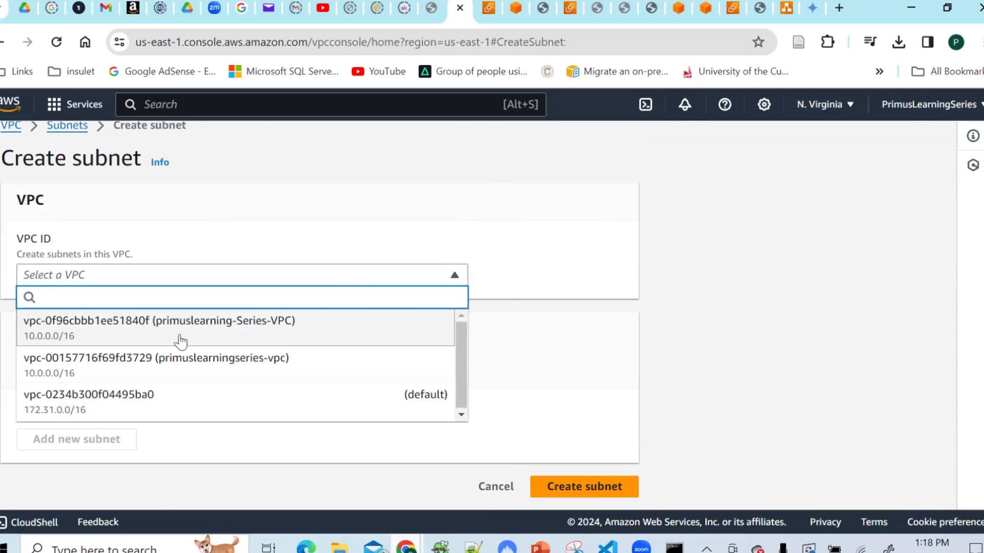
click(202, 335)
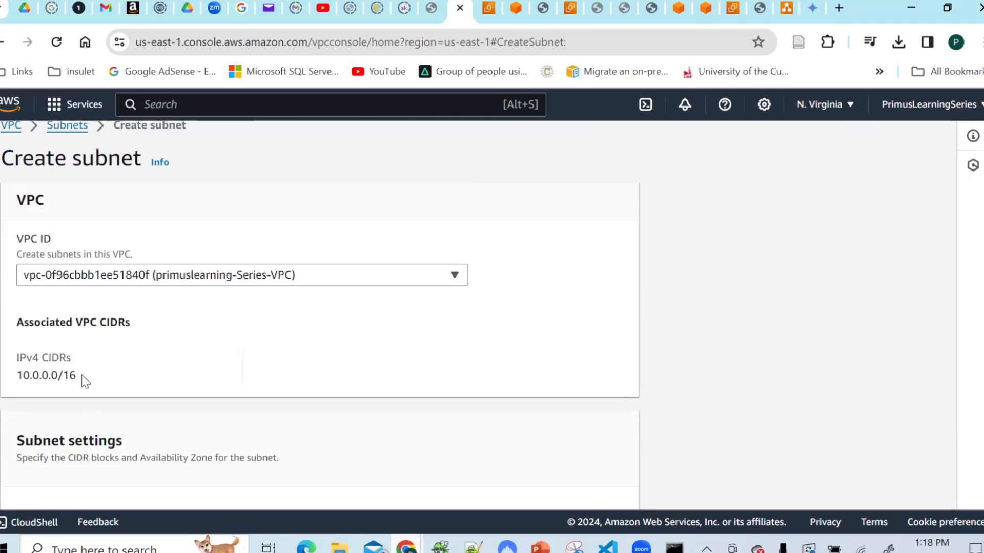
drag(82, 377, 16, 377)
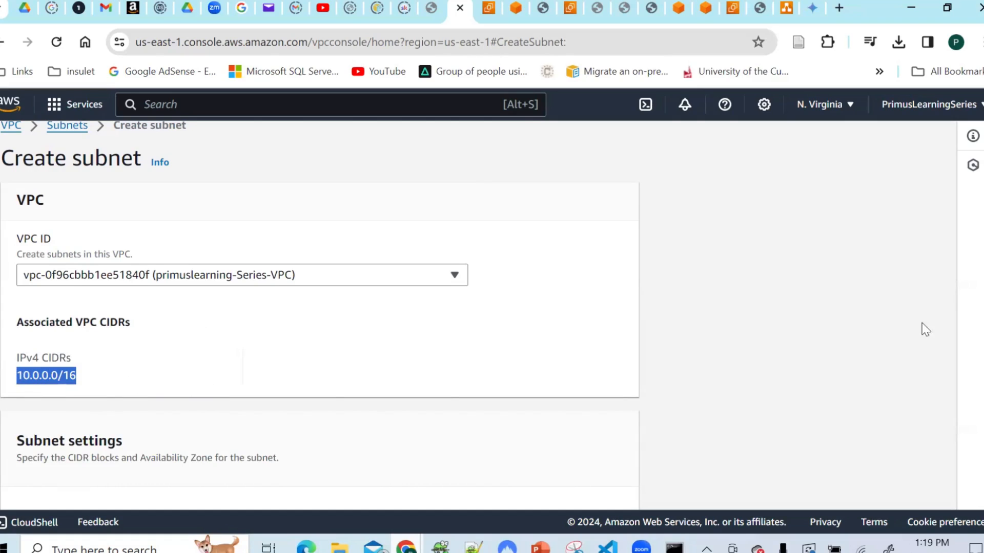
- Name the first subnet primuslearning-series-public-vpc and copy that name
scroll(979, 322, down, 4)
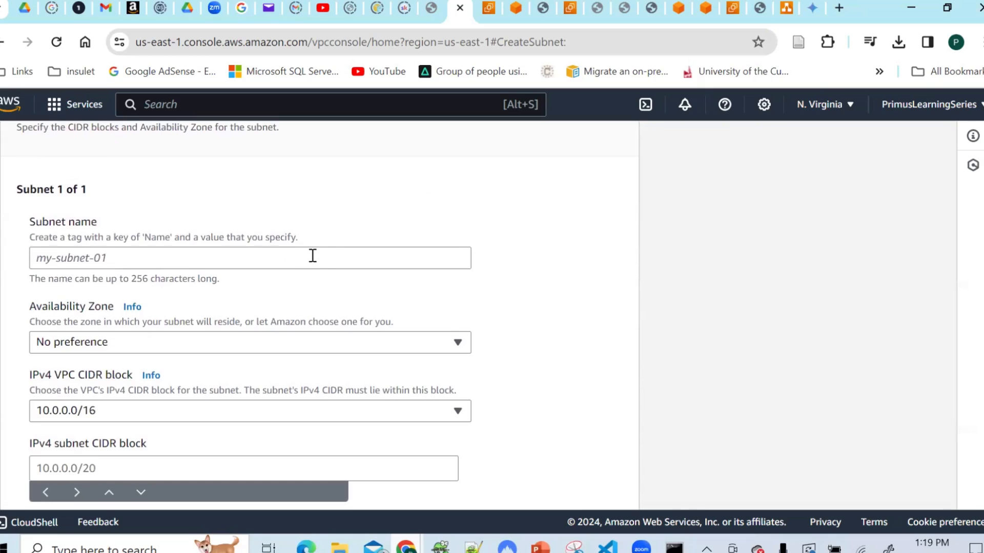
click(313, 255)
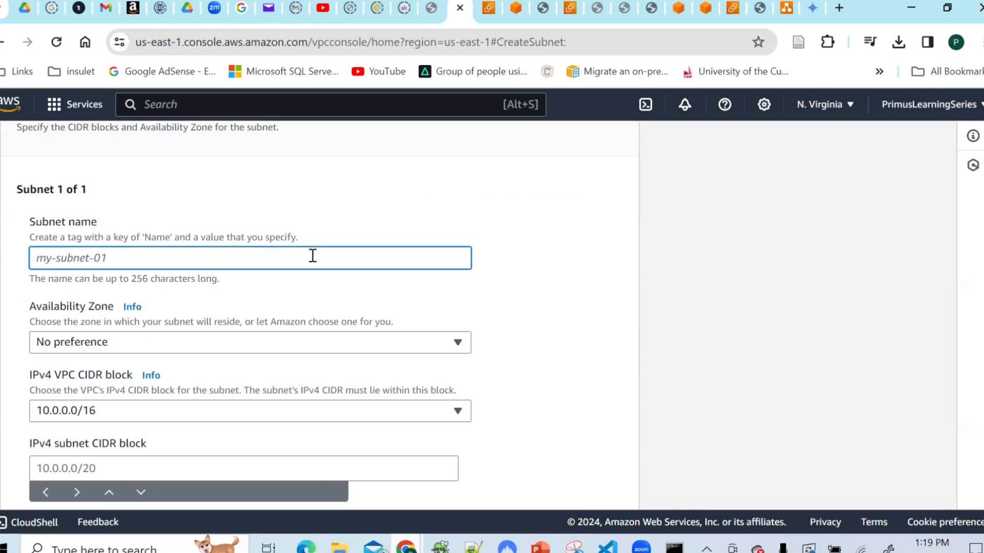
text(primuslearning-se)
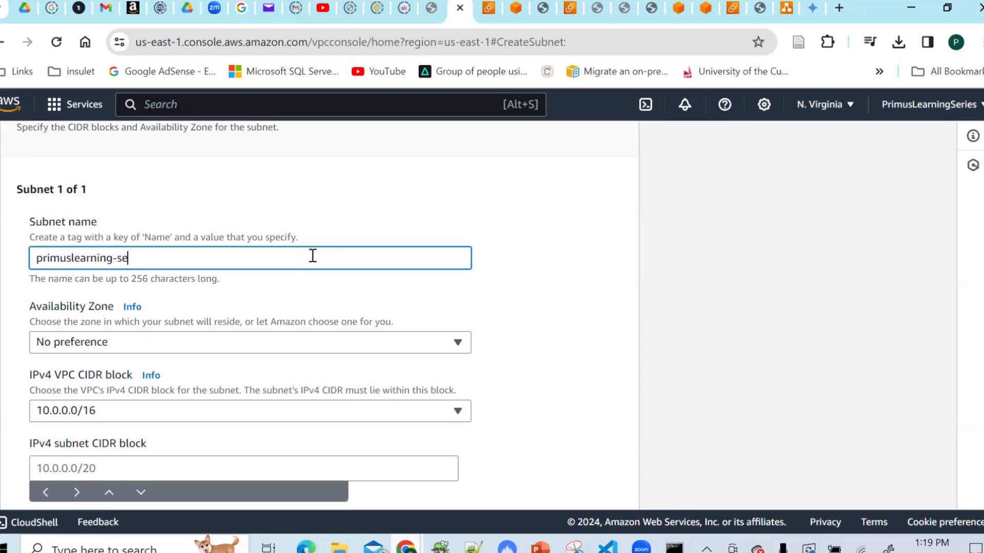
text(ries-public-vpc)
drag(211, 256, 30, 264)
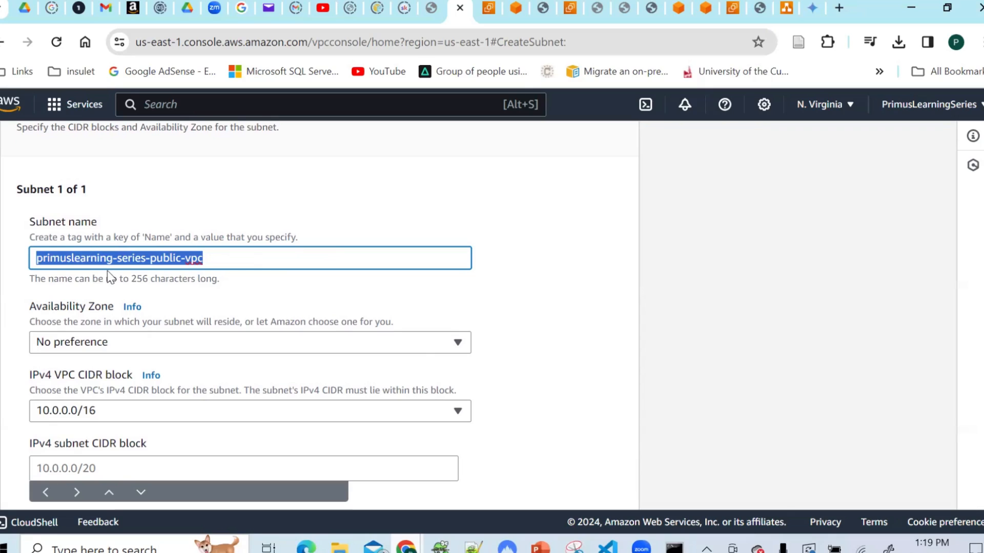
- Set the public subnet's Availability Zone to US East (N. Virginia) / us-east-1a
scroll(977, 328, down, 3)
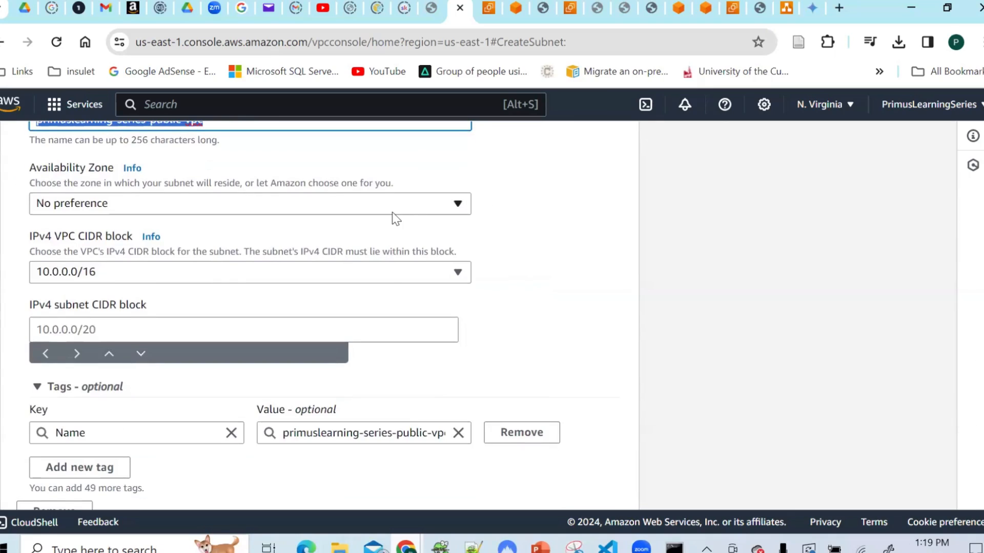
click(394, 211)
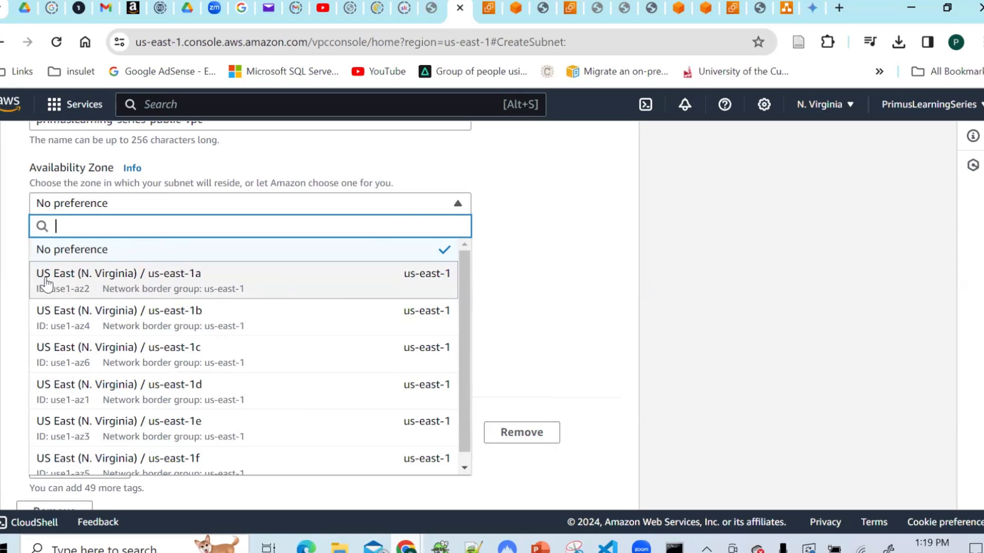
click(219, 284)
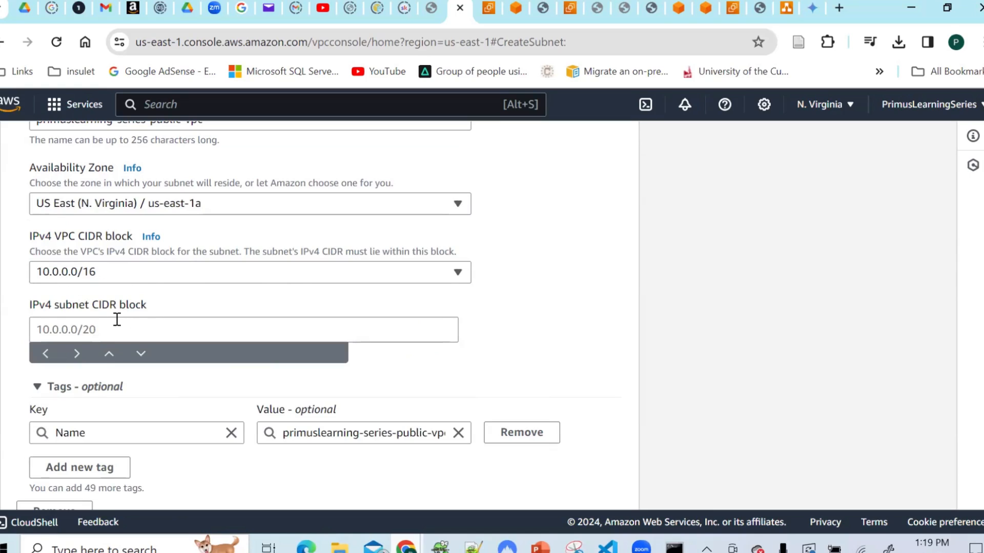
- Look up the public subnet's range in the PowerPoint diagram, and back in Chrome set its IPv4 subnet CIDR block to 10.0.1.0/24
click(102, 327)
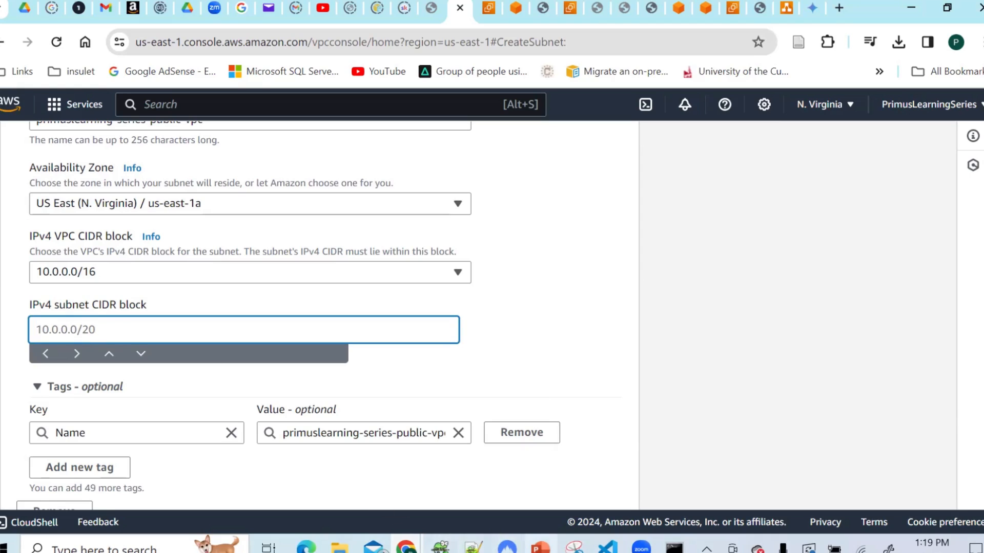
click(540, 548)
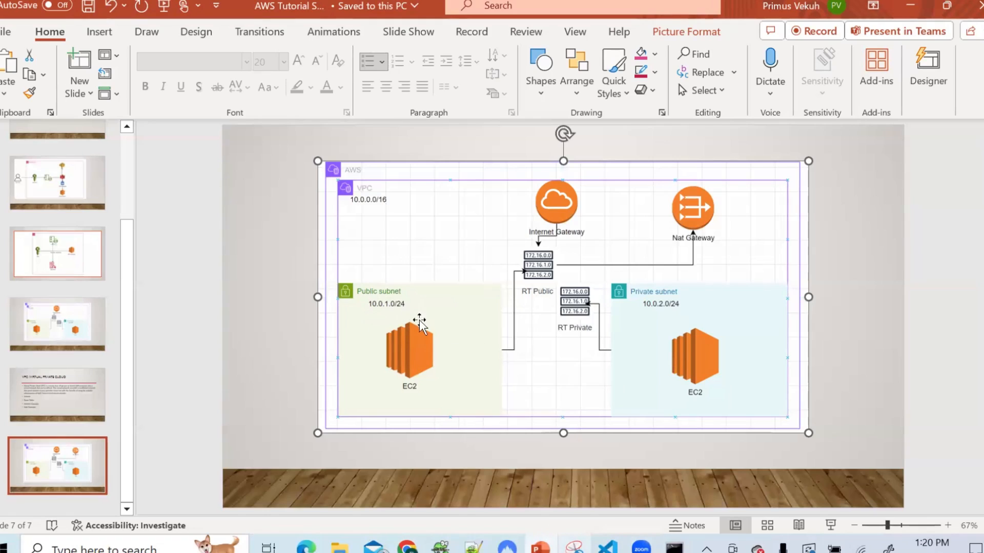
mouse_move(406, 547)
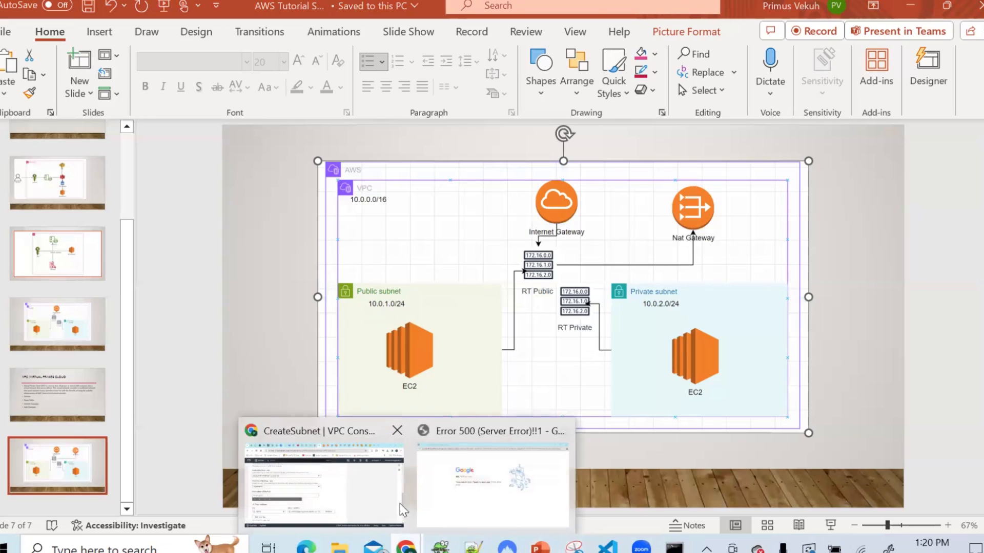
click(344, 488)
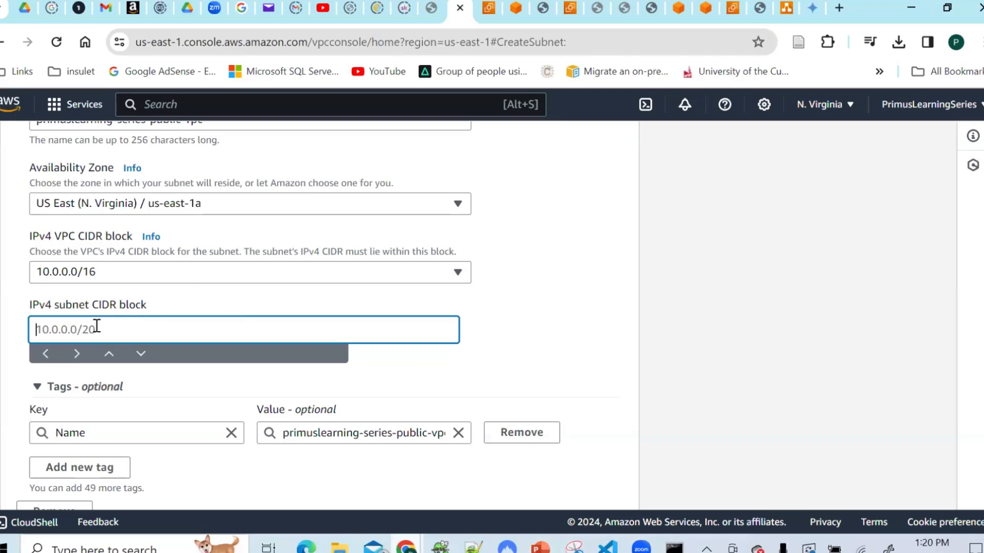
text(10)
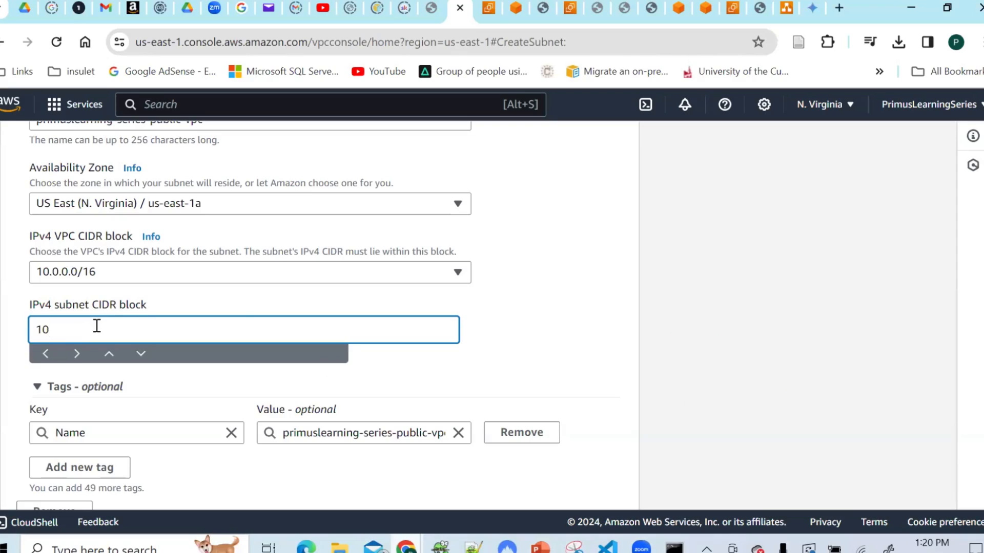
text(.0.1.0/24)
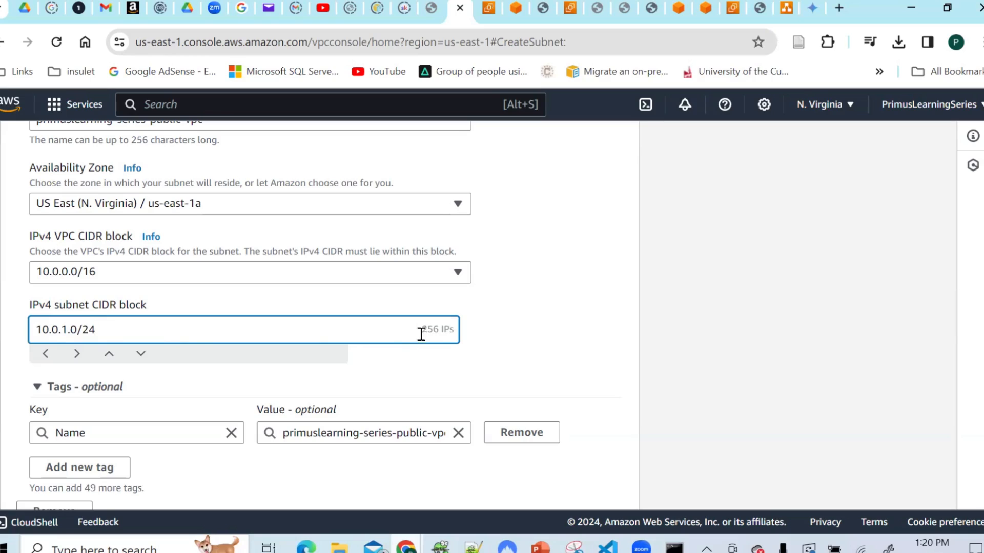
drag(454, 330, 419, 334)
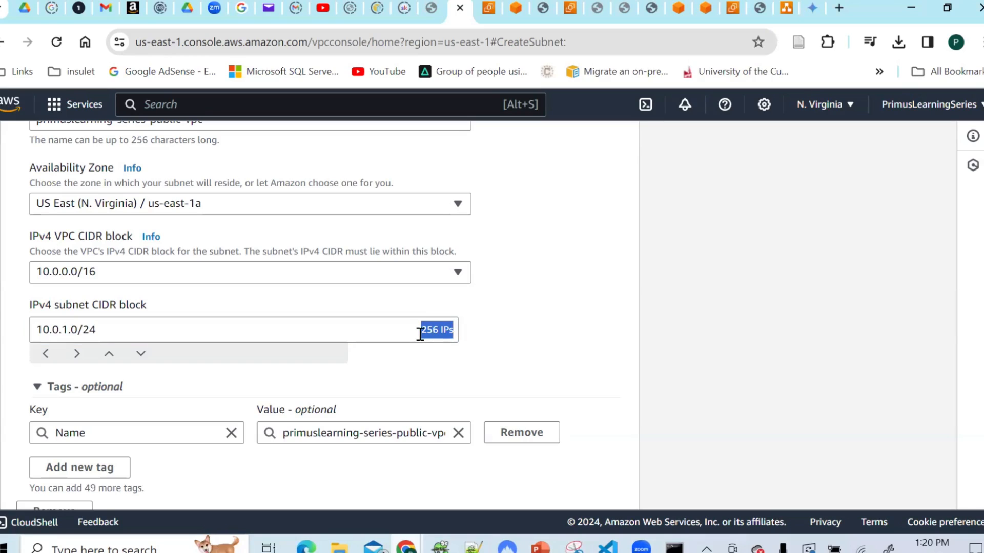
click(542, 345)
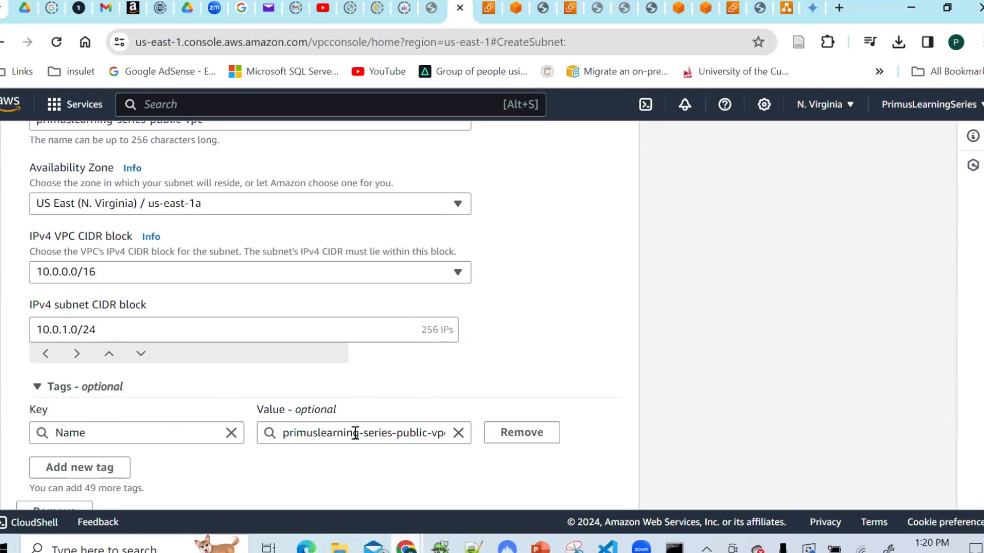
- Add a second subnet to the form and fill its name with the copied primuslearning-series-public-vpc
scroll(978, 412, down, 1)
scroll(979, 412, down, 1)
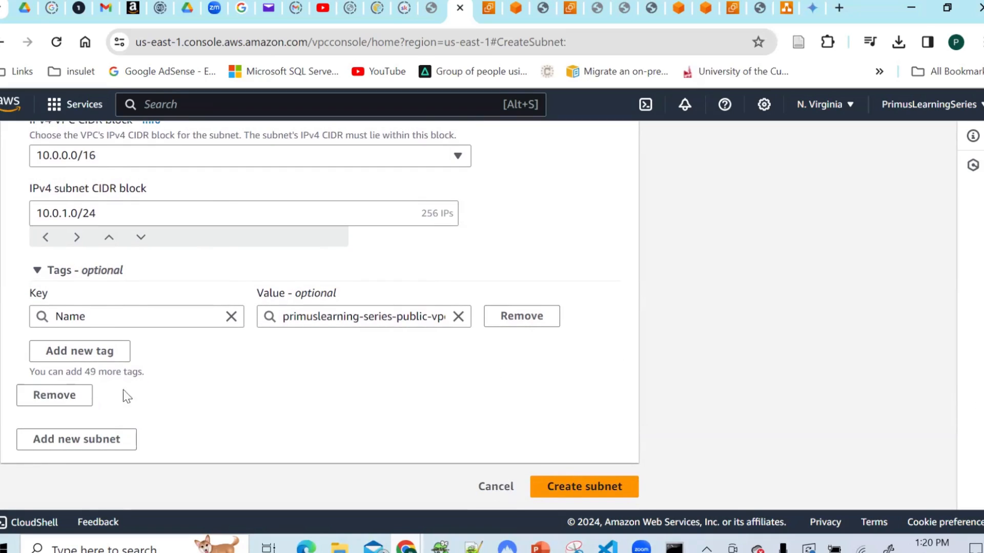
click(103, 440)
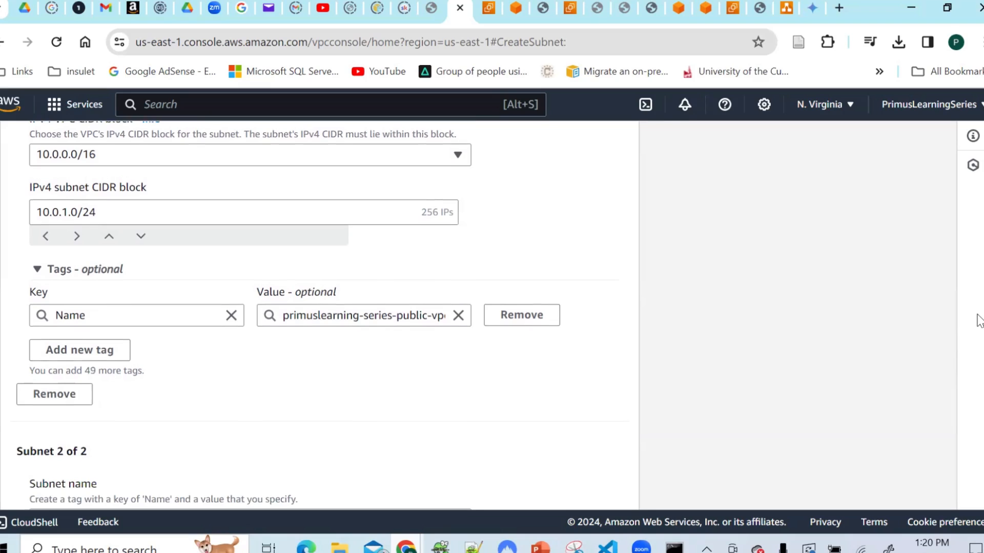
scroll(977, 318, down, 6)
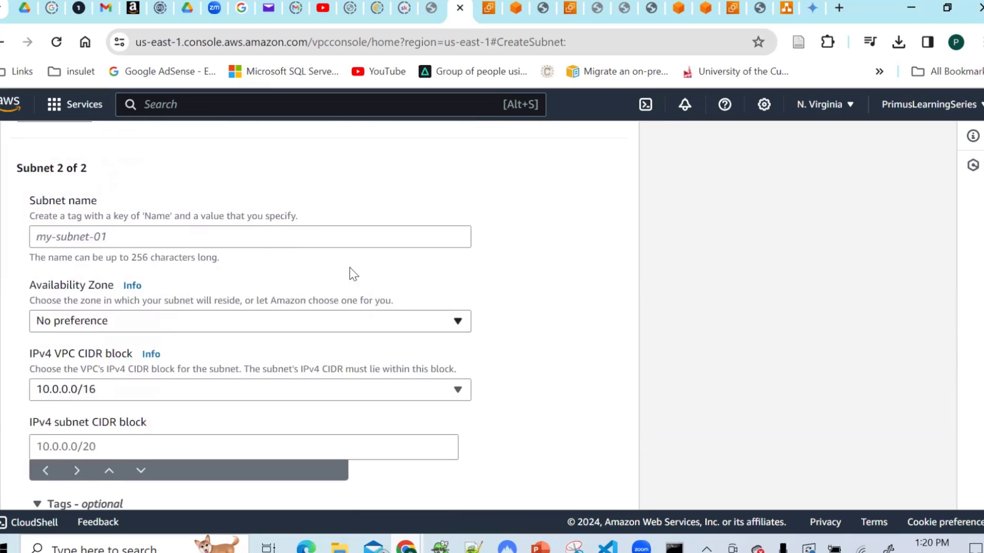
click(200, 236)
text(primuslearning-series-public-vpc)
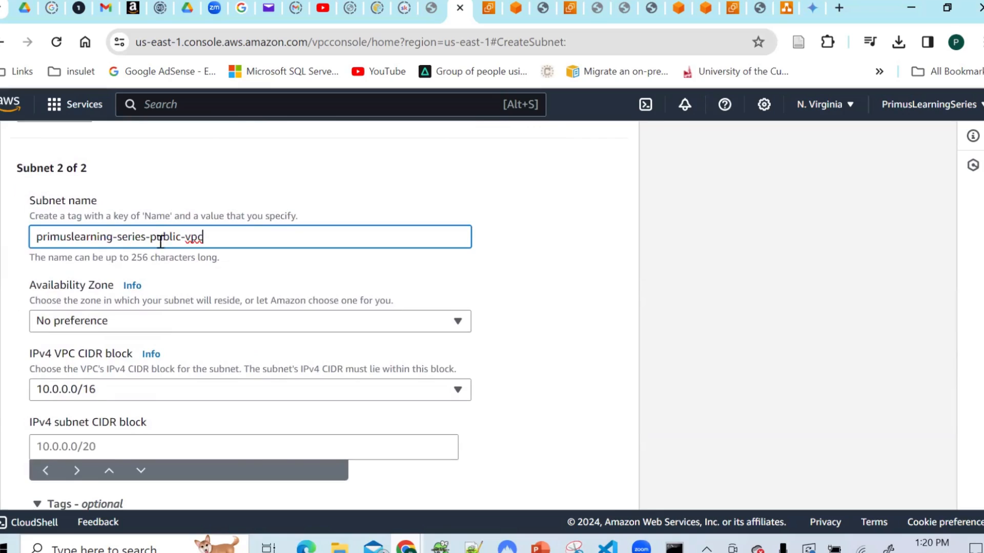
- Change the second subnet's name to primuslearning-series-private-vpc and set its Availability Zone to US East (N. Virginia) / us-east-1a
click(179, 239)
key(BackSpace)
key(BackSpace)
key(BackSpace)
key(BackSpace)
key(BackSpace)
key(BackSpace)
text(private)
click(216, 320)
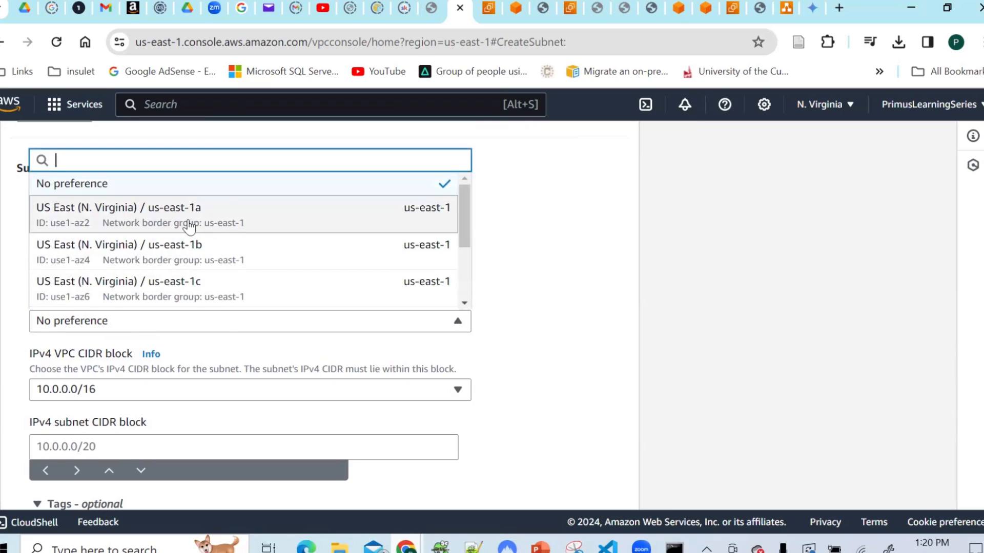
click(188, 218)
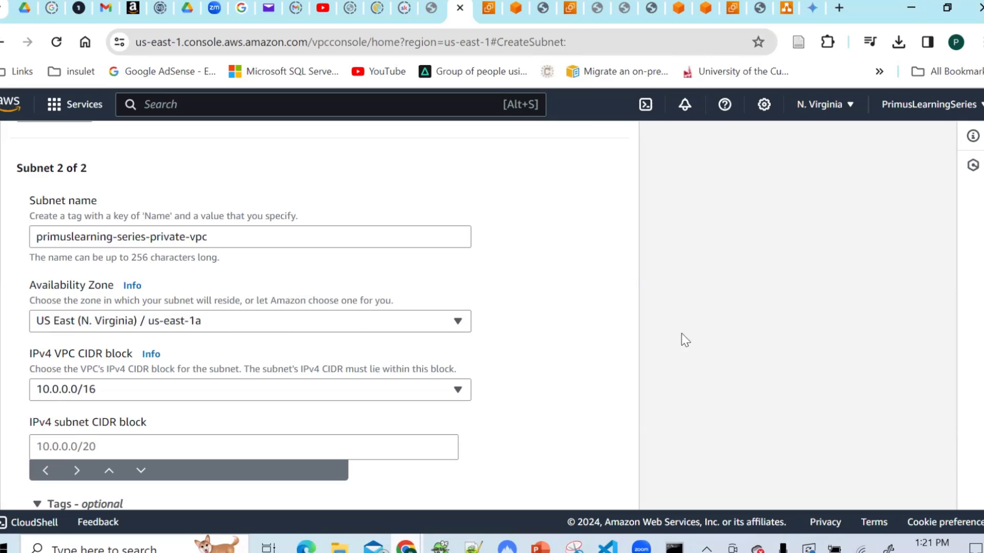
- Set the private subnet's IPv4 CIDR block to 10.0.2.0/24 after checking the PowerPoint diagram, and create both subnets in Chrome
scroll(930, 366, down, 3)
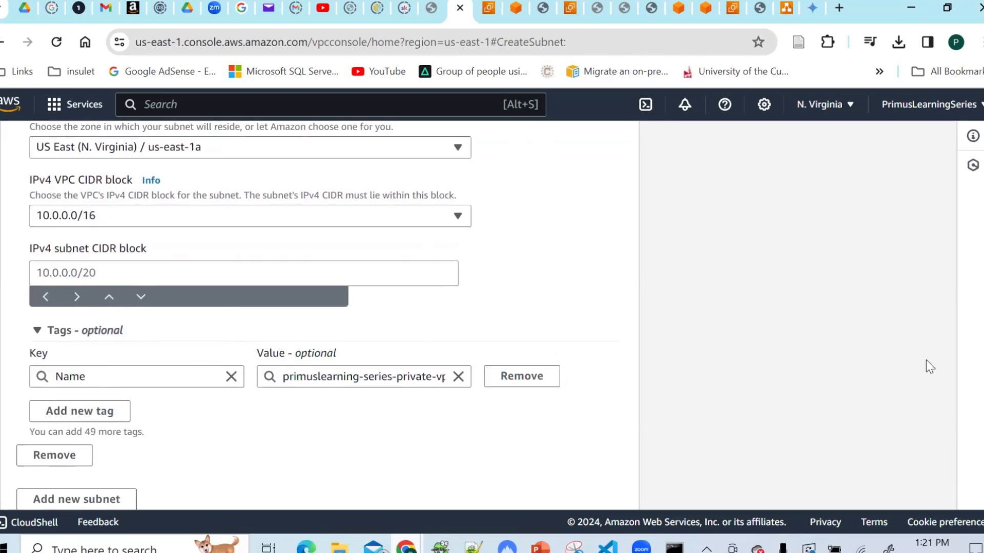
click(159, 266)
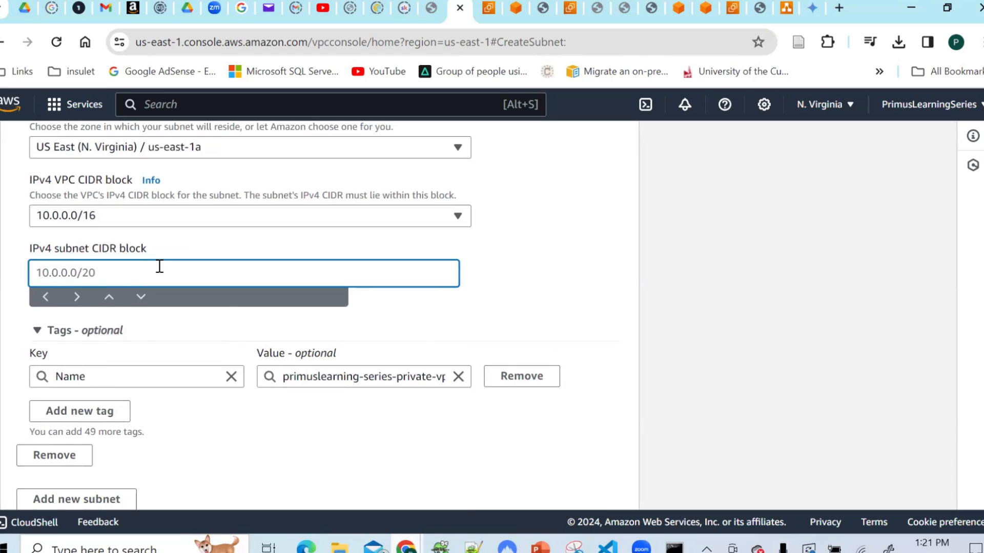
click(540, 548)
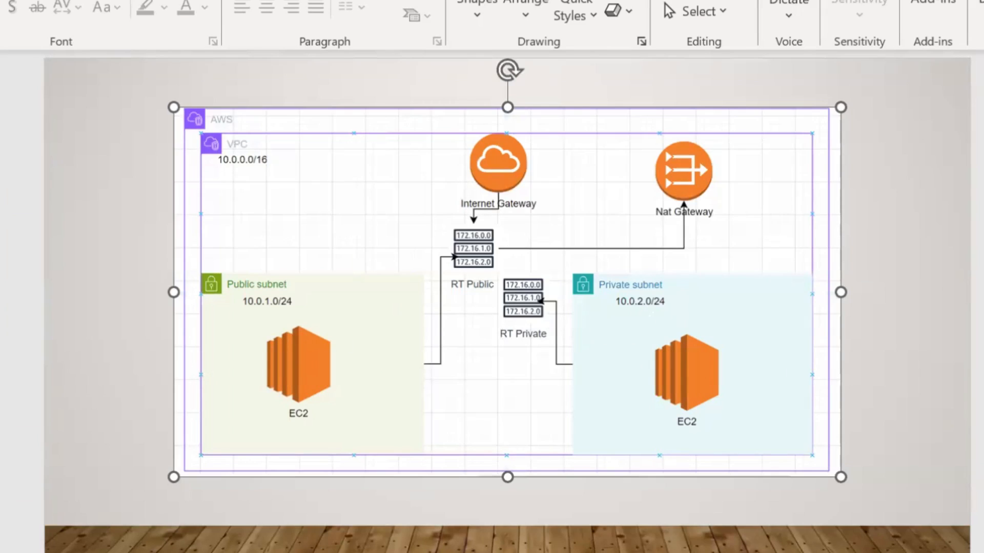
mouse_move(299, 552)
click(226, 538)
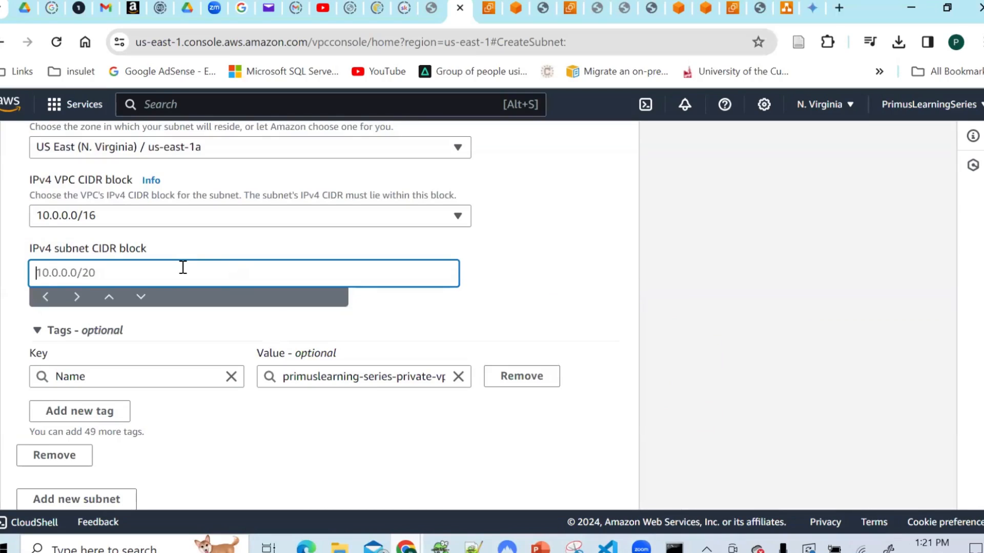
text(10.0.2.0/2)
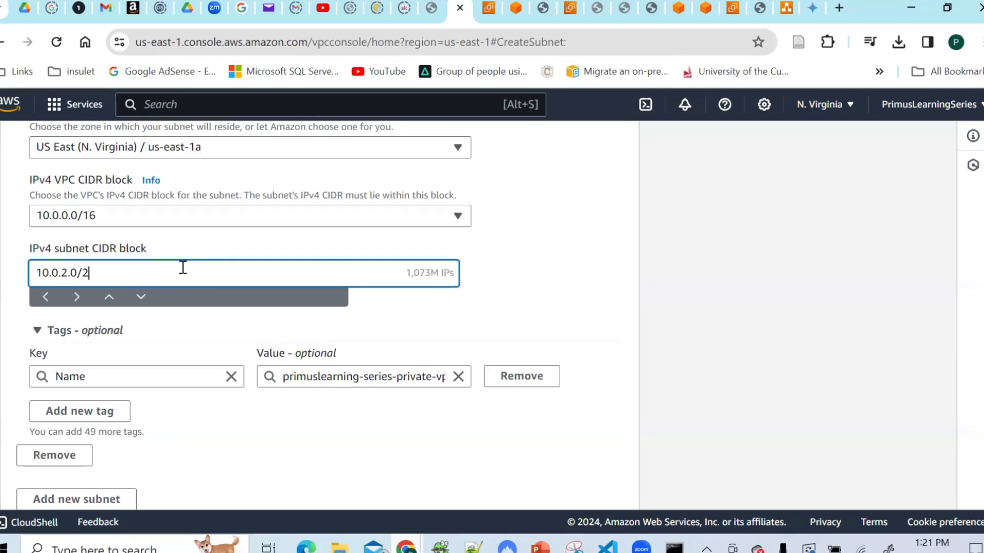
text(4)
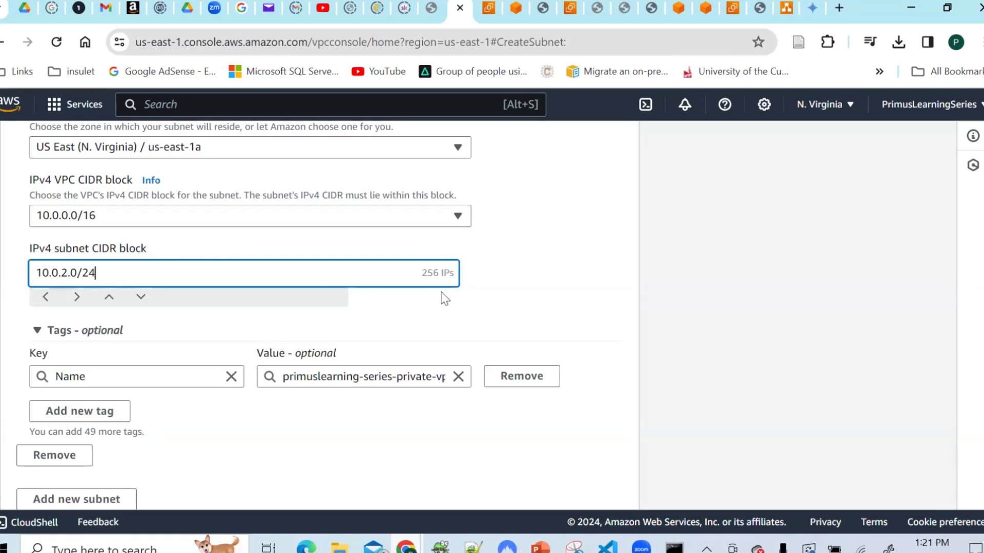
click(515, 312)
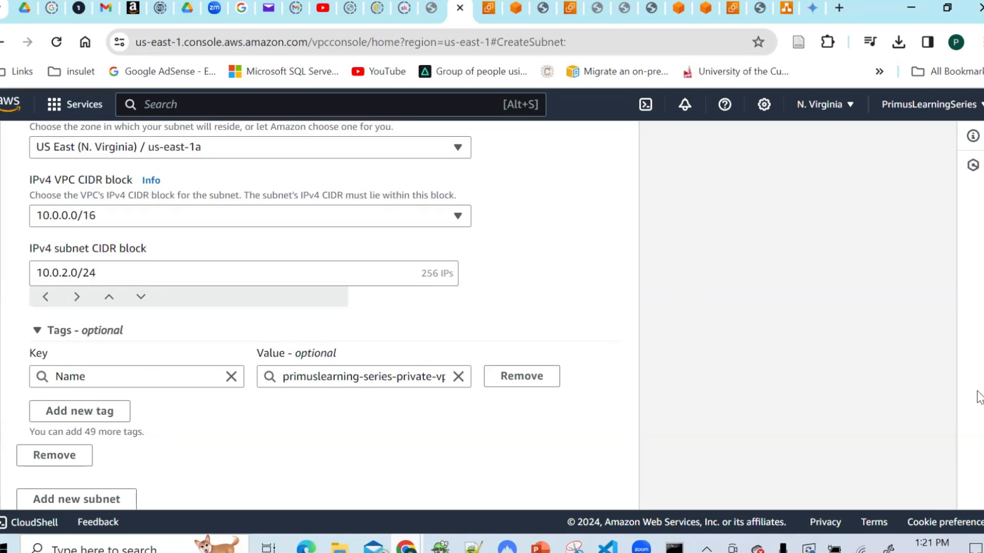
scroll(978, 397, down, 3)
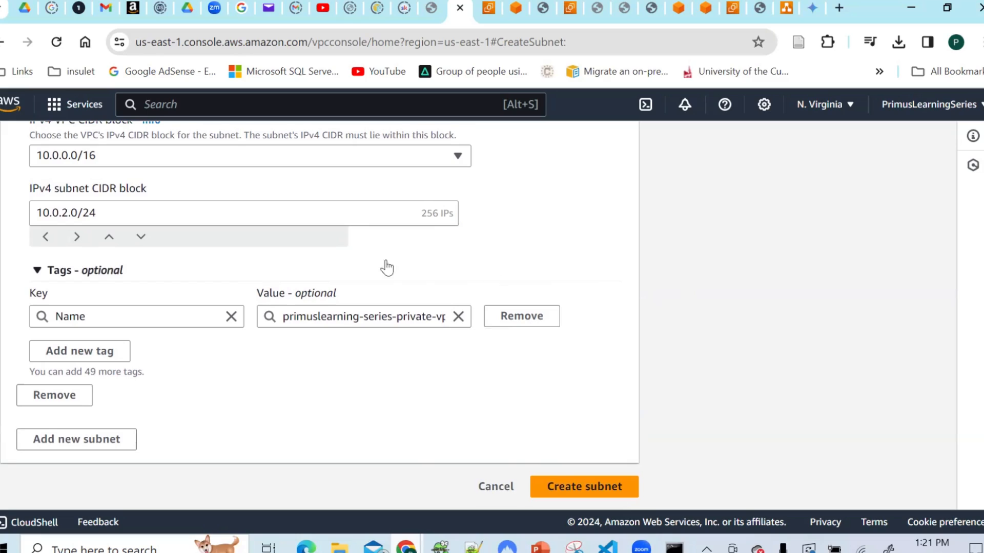
click(580, 492)
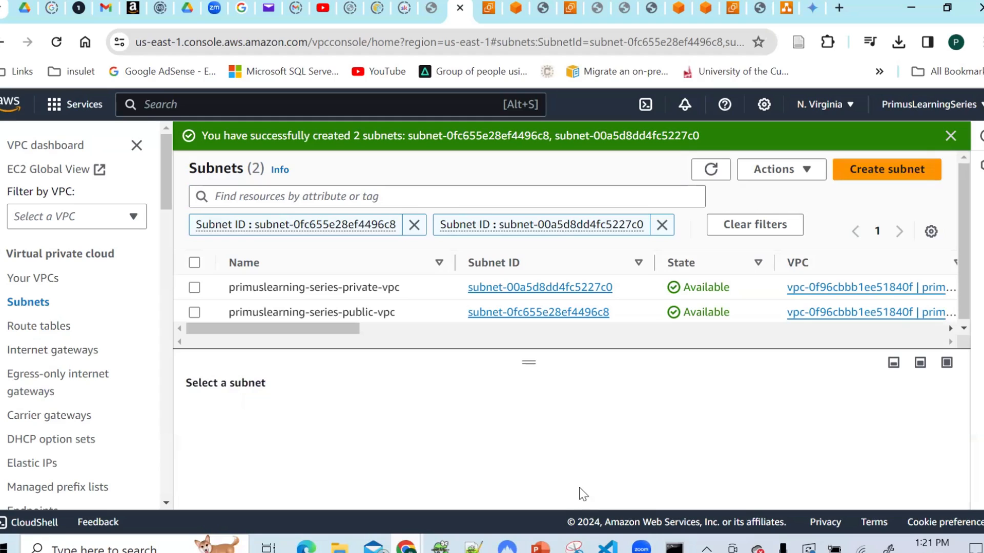
- Open the details of primuslearning-series-private-vpc and examine the subnet's route table and its routes
click(548, 288)
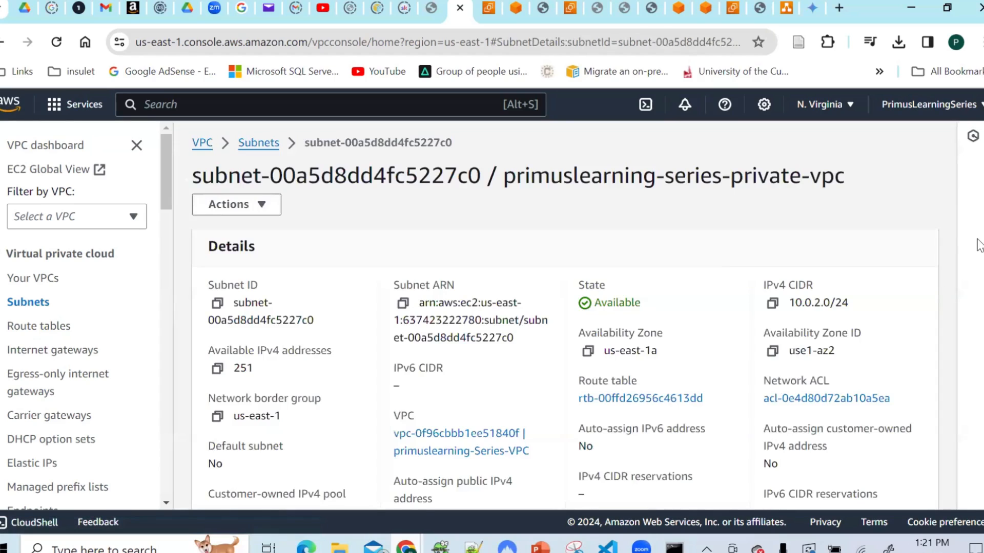
scroll(978, 346, down, 6)
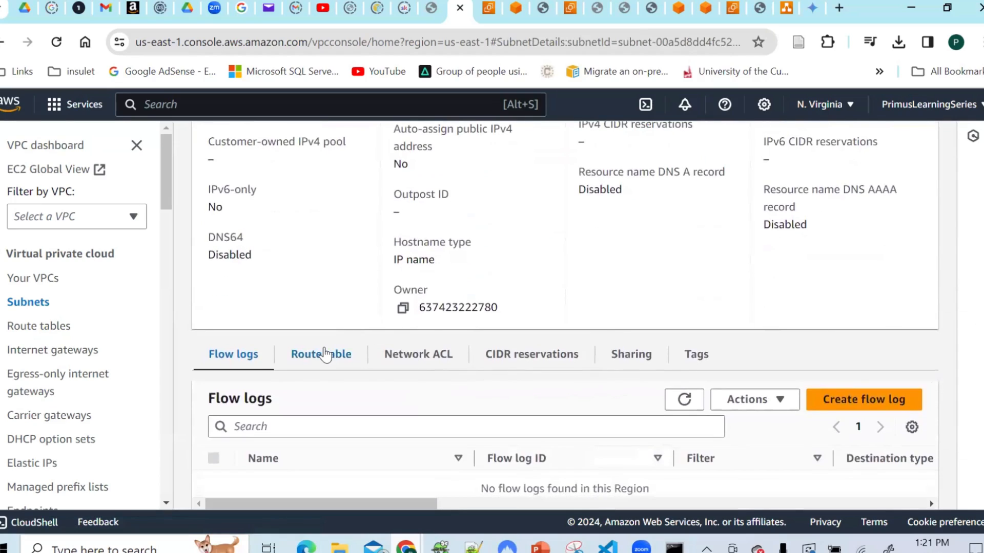
click(324, 354)
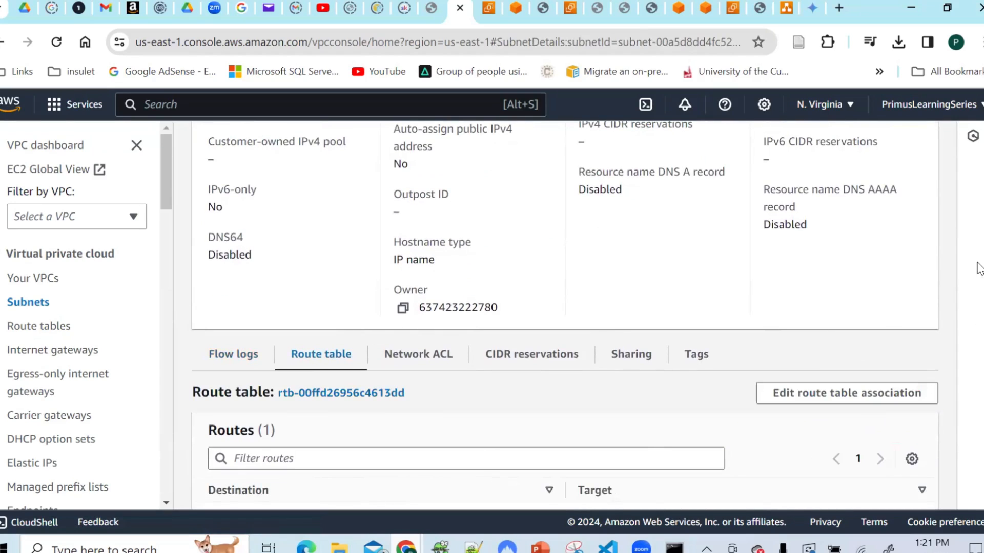
scroll(979, 328, down, 1)
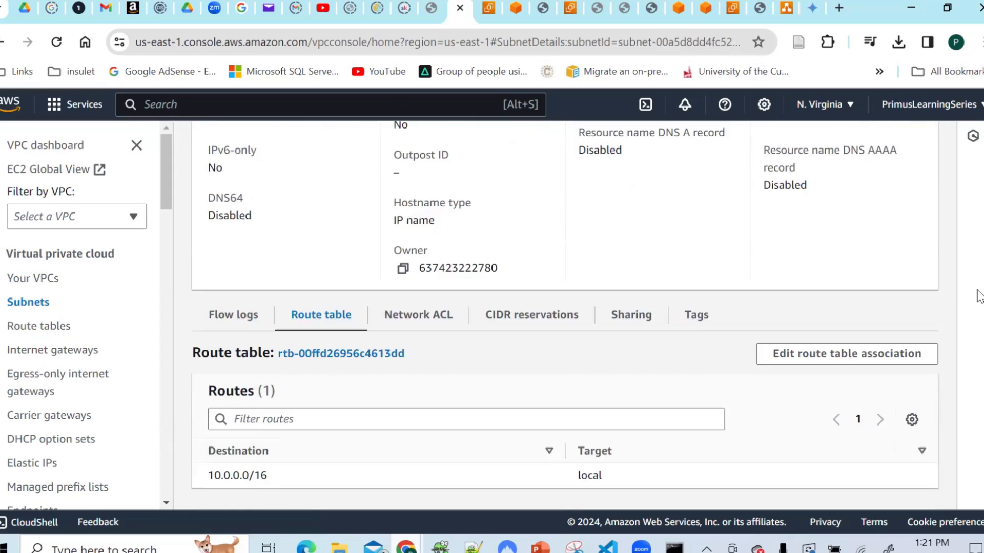
scroll(979, 296, up, 8)
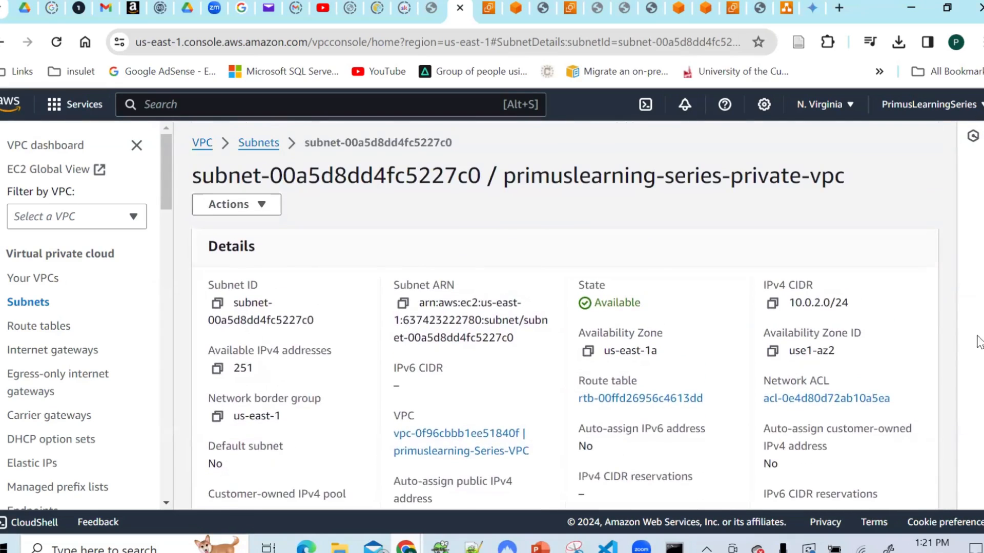
scroll(979, 343, down, 8)
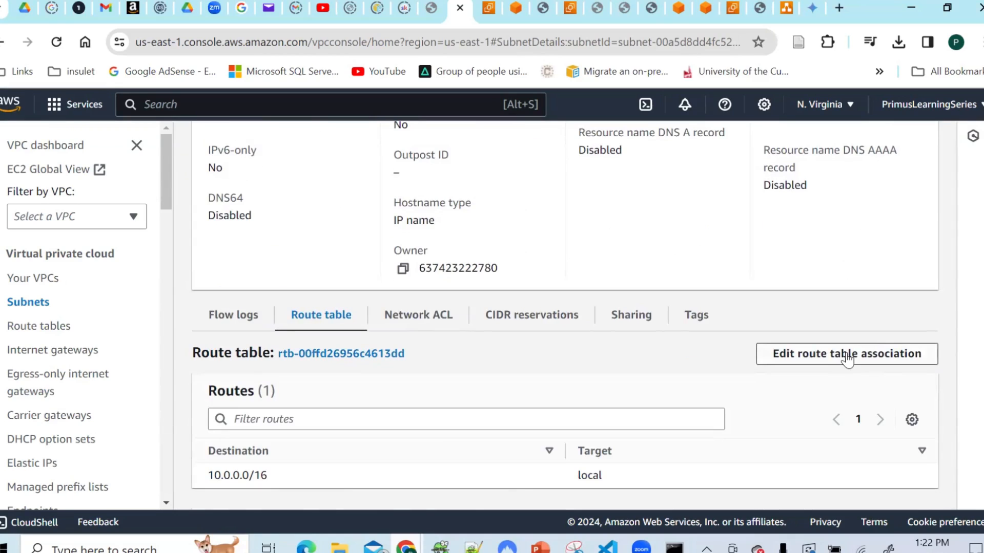
scroll(978, 343, up, 8)
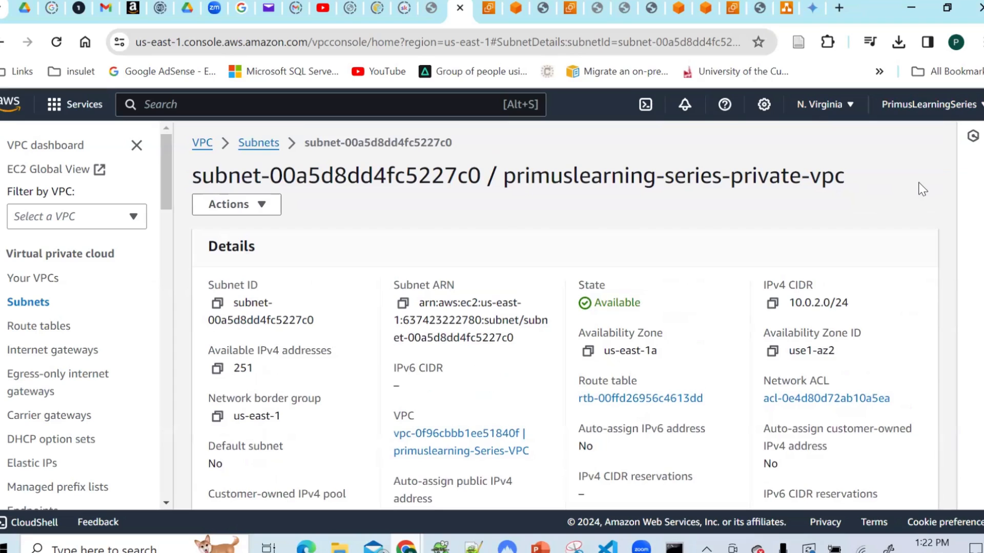
scroll(978, 258, down, 8)
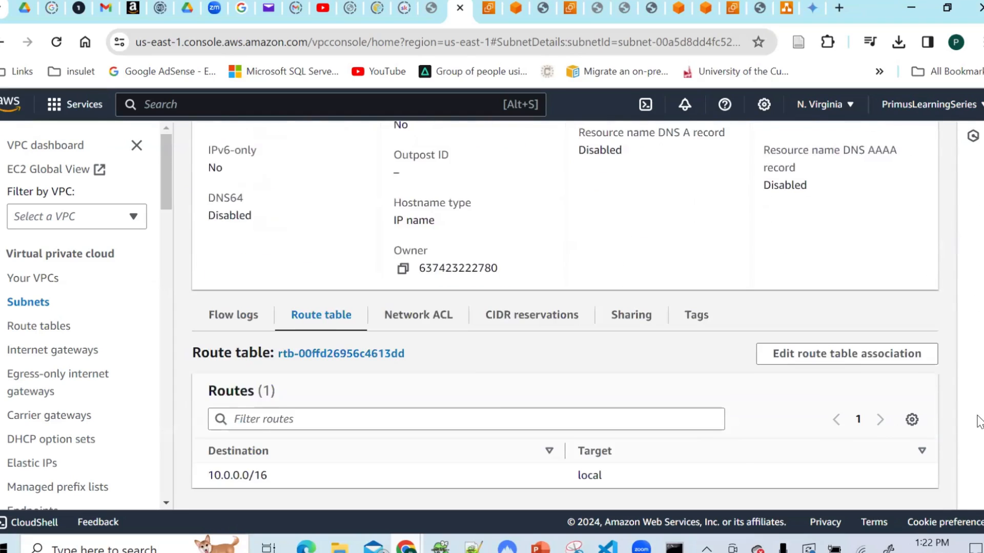
- Open the private subnet's route table association editor, leave it without saving, and review the subnet's routes again
click(854, 359)
click(539, 487)
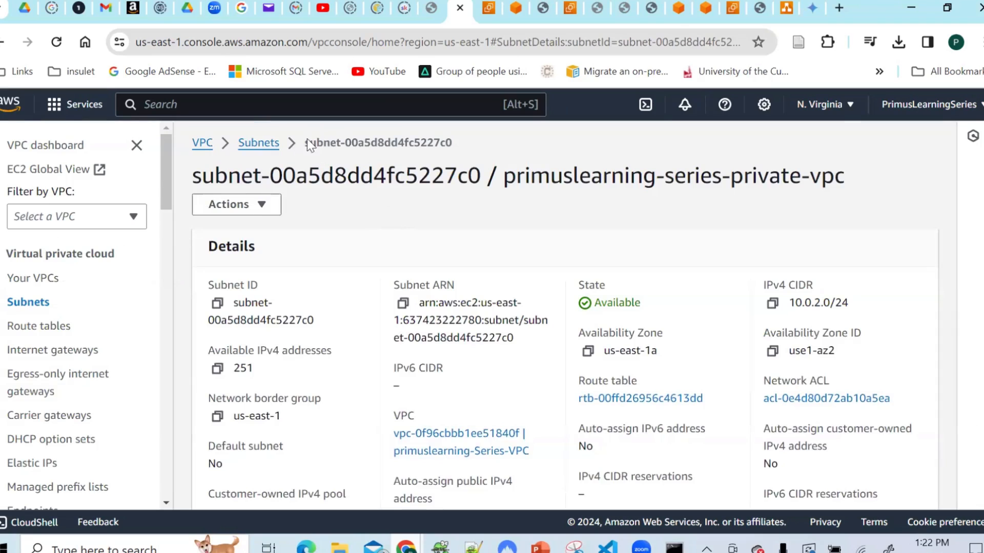
scroll(979, 296, down, 1)
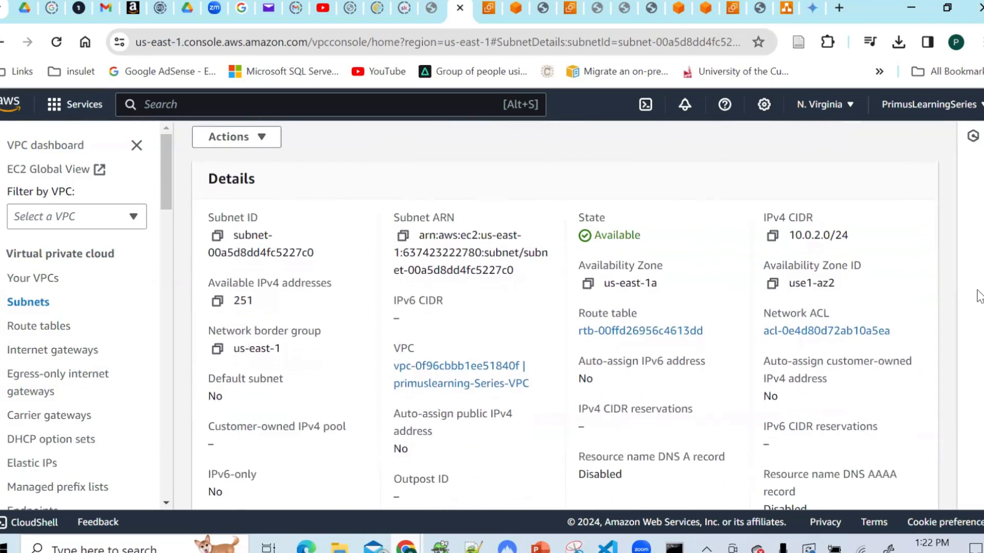
scroll(978, 296, down, 5)
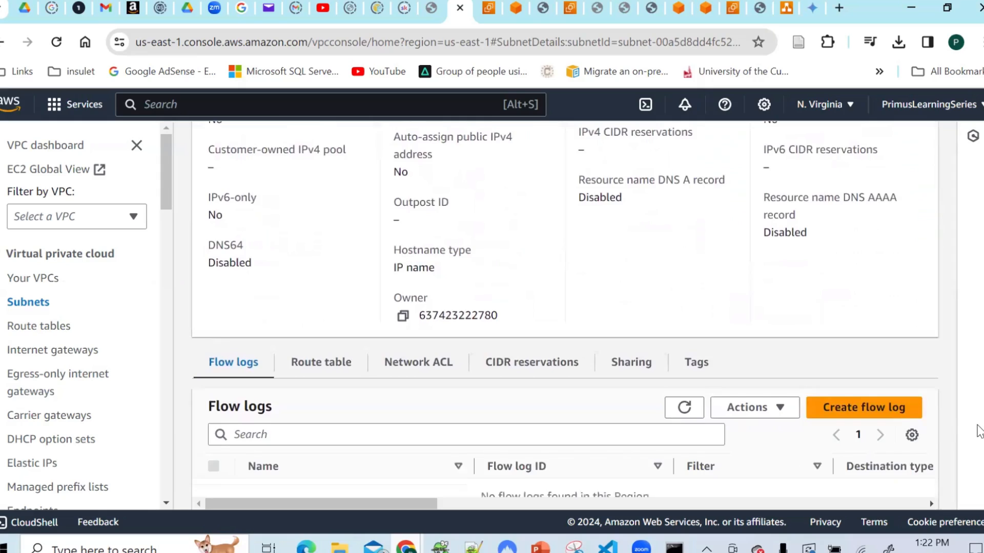
scroll(979, 430, down, 1)
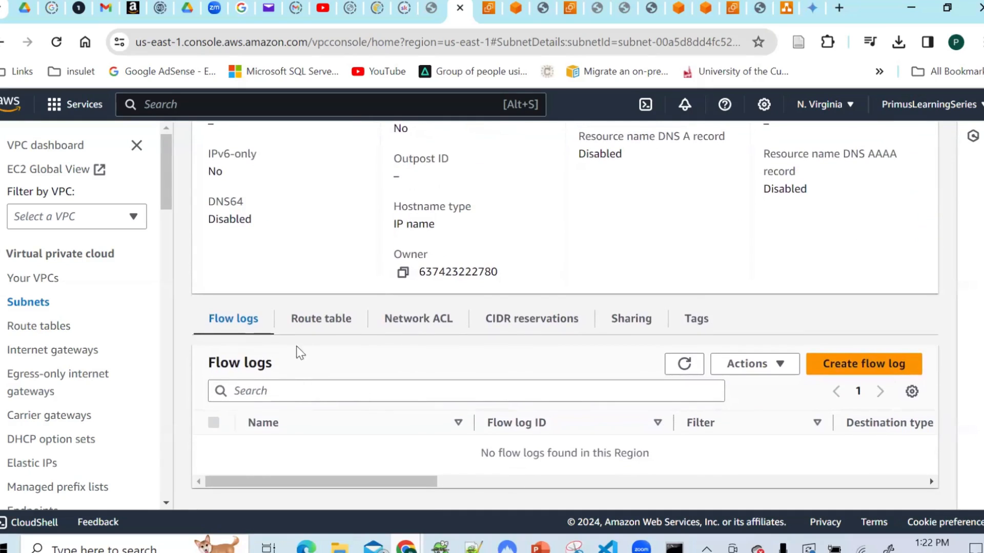
click(307, 321)
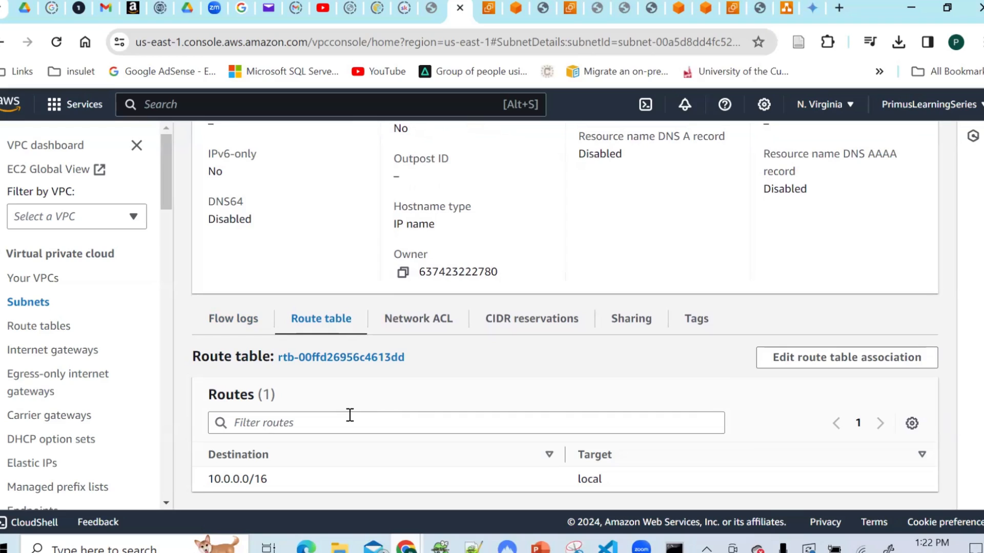
- Return to the full subnet list and look over the newly created private and public subnets
click(45, 327)
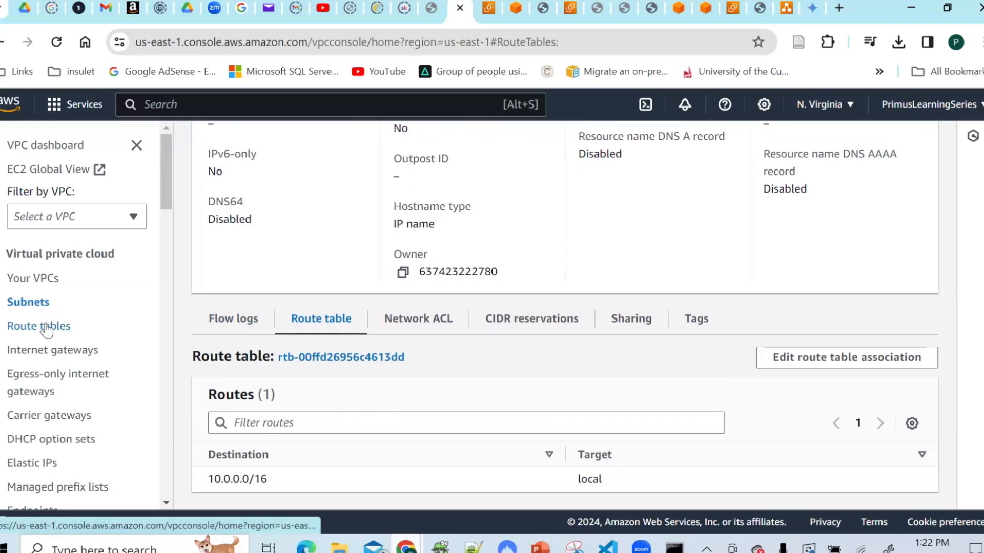
click(28, 303)
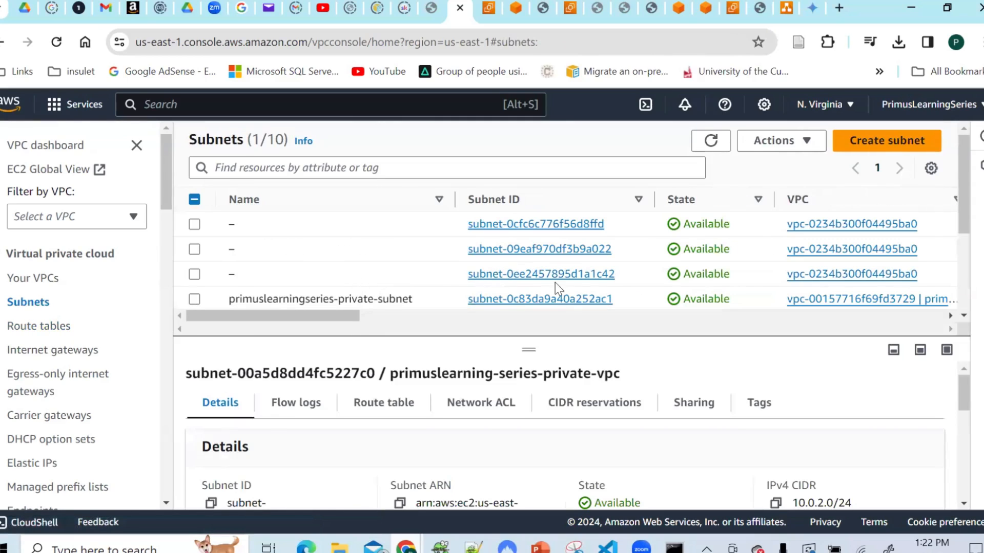
drag(962, 165, 966, 284)
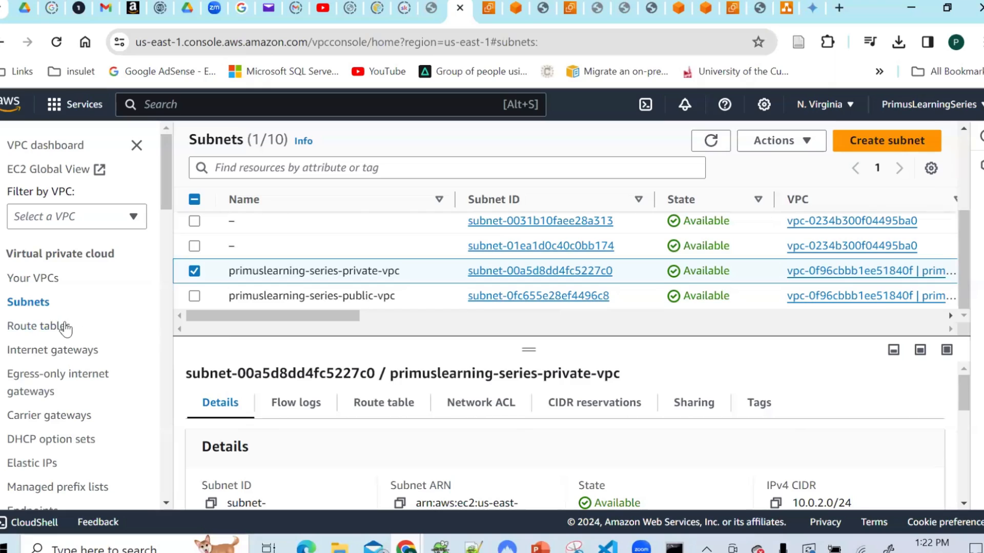
- Create a route table named primuslearning-series-public-rt in the primuslearning-Series-VPC
click(40, 326)
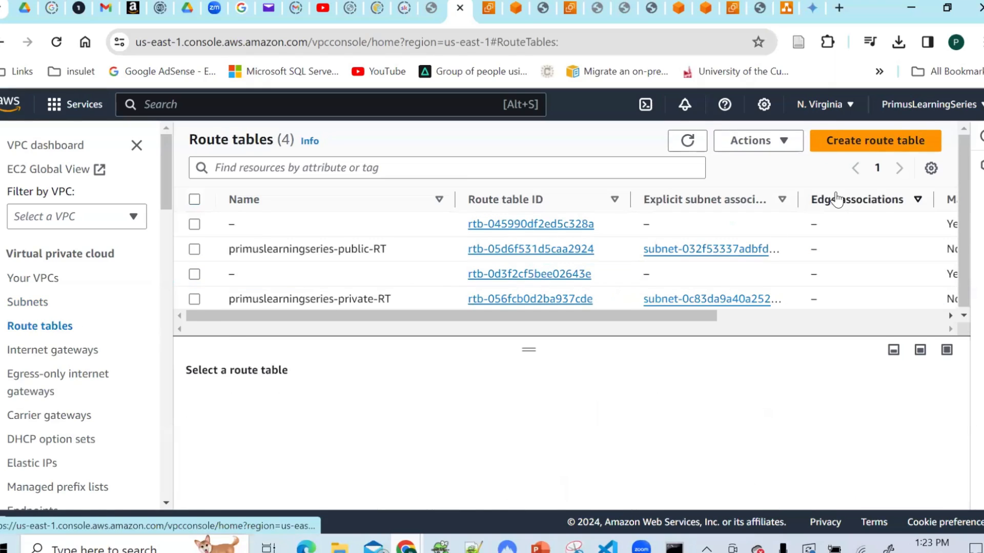
click(850, 146)
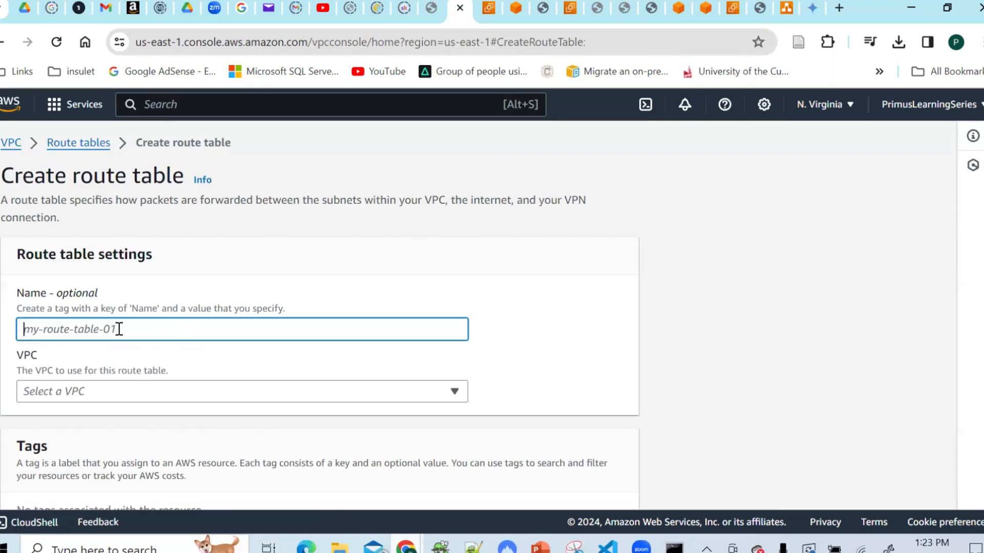
text(primusl)
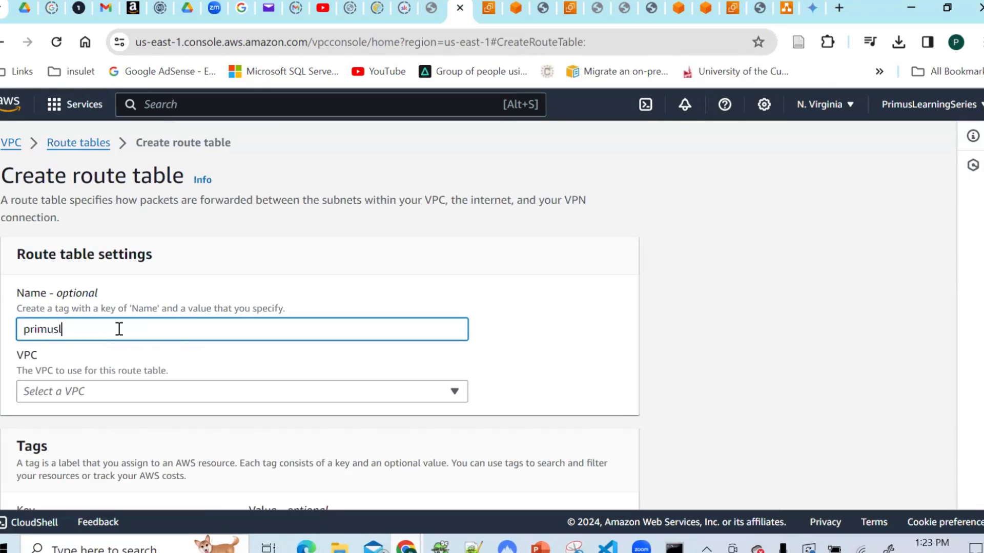
text(earning-series-public-rt)
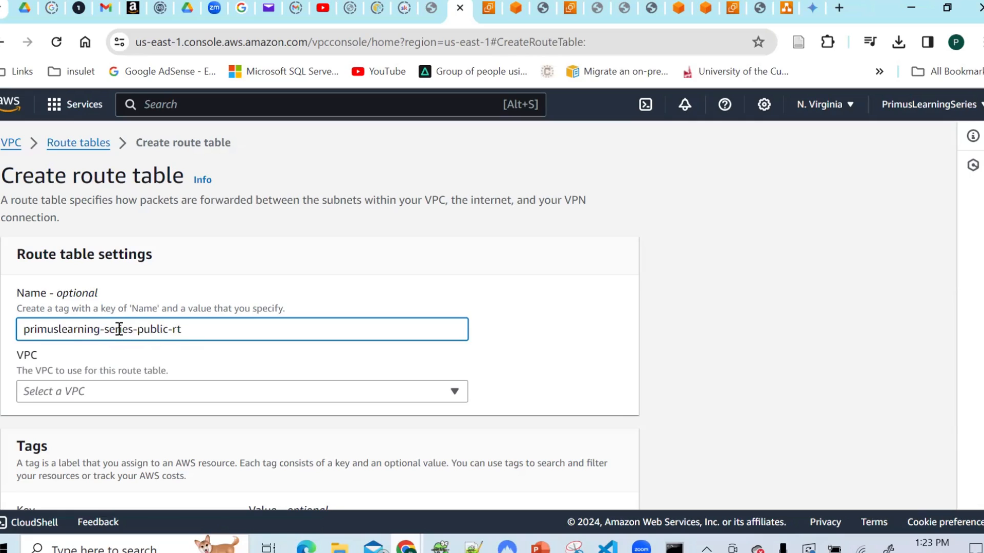
scroll(976, 359, down, 2)
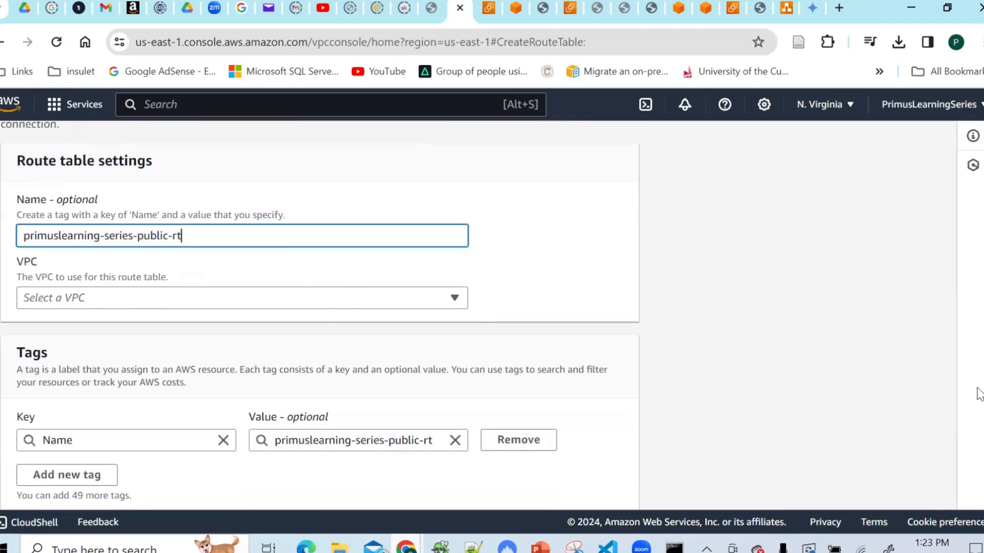
click(337, 303)
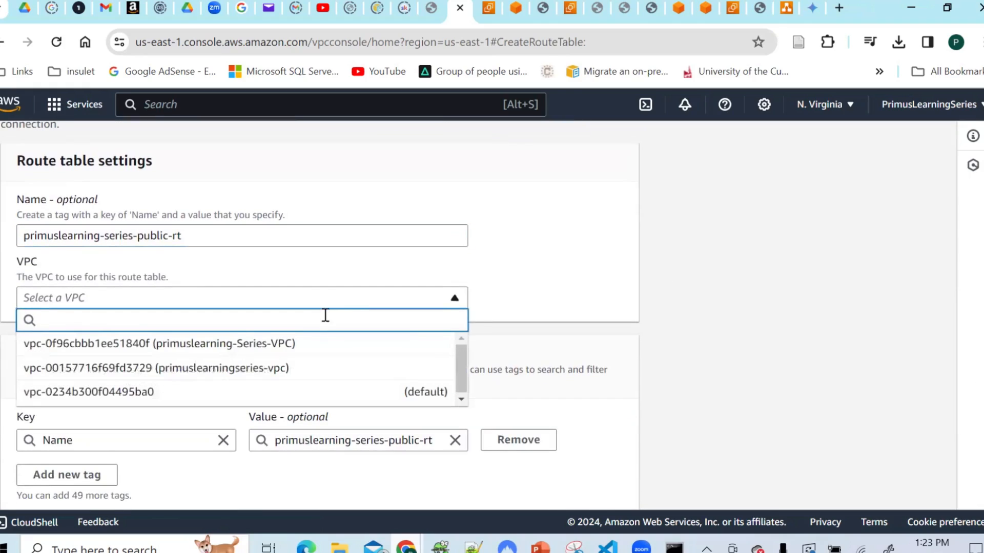
click(245, 351)
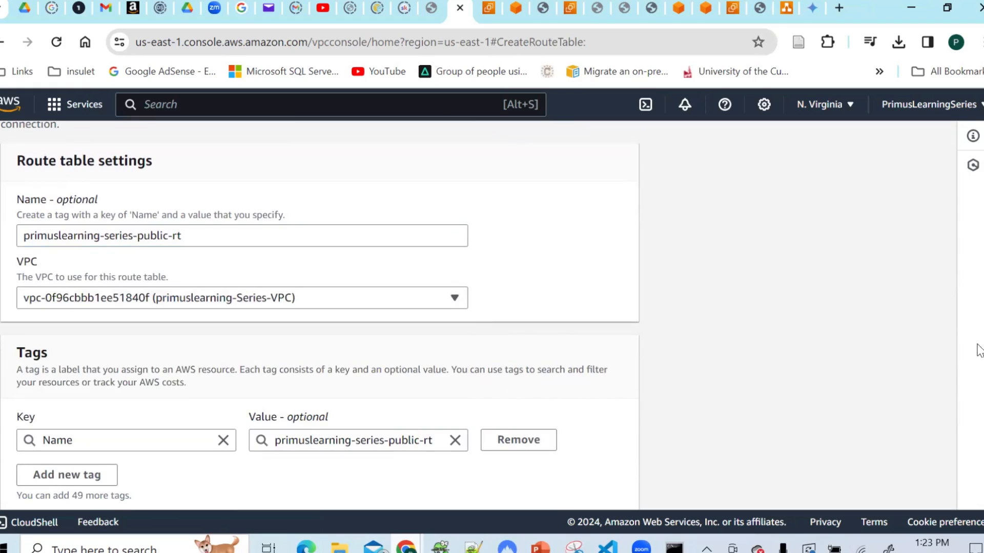
scroll(977, 372, down, 1)
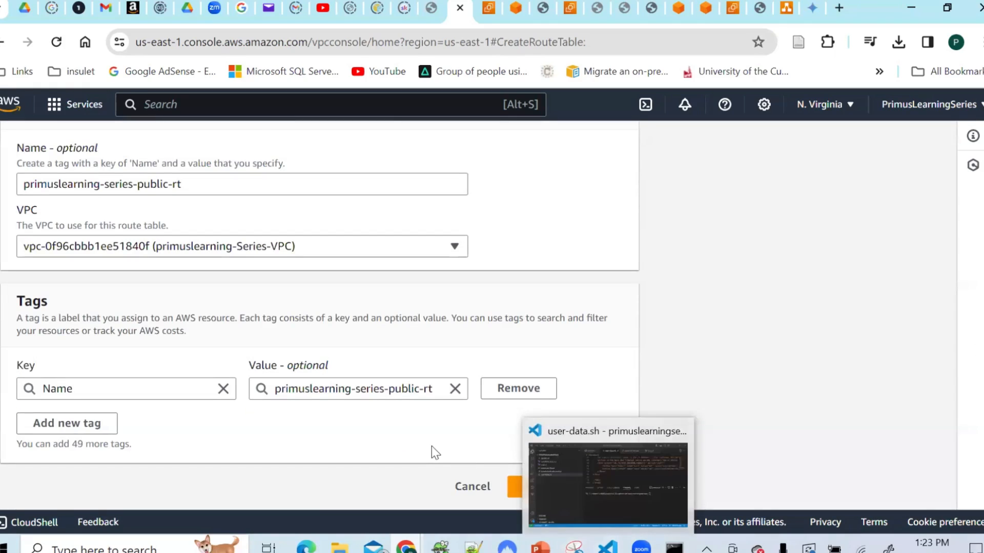
click(528, 488)
- Associate the primuslearning-series-public-vpc subnet with the public route table and save the association
click(920, 213)
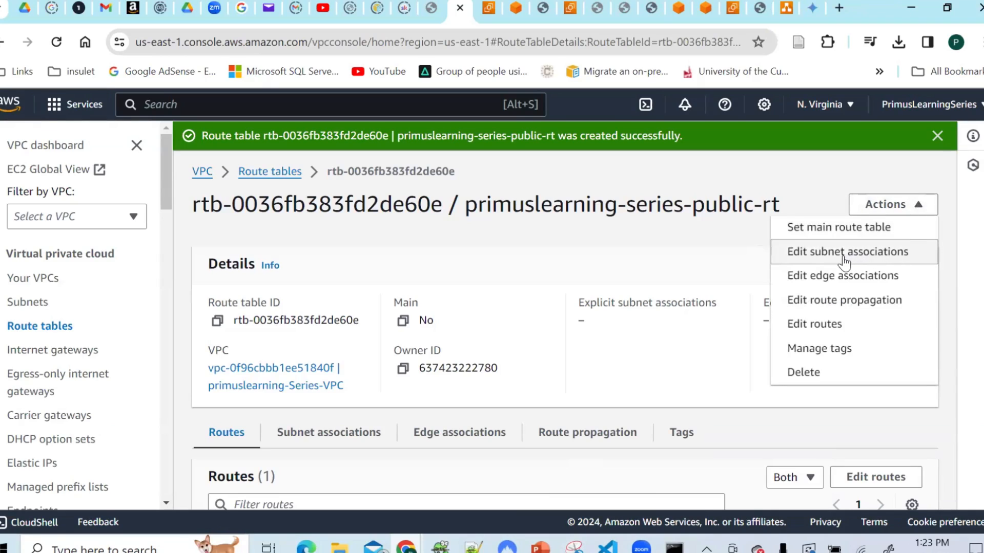
click(844, 253)
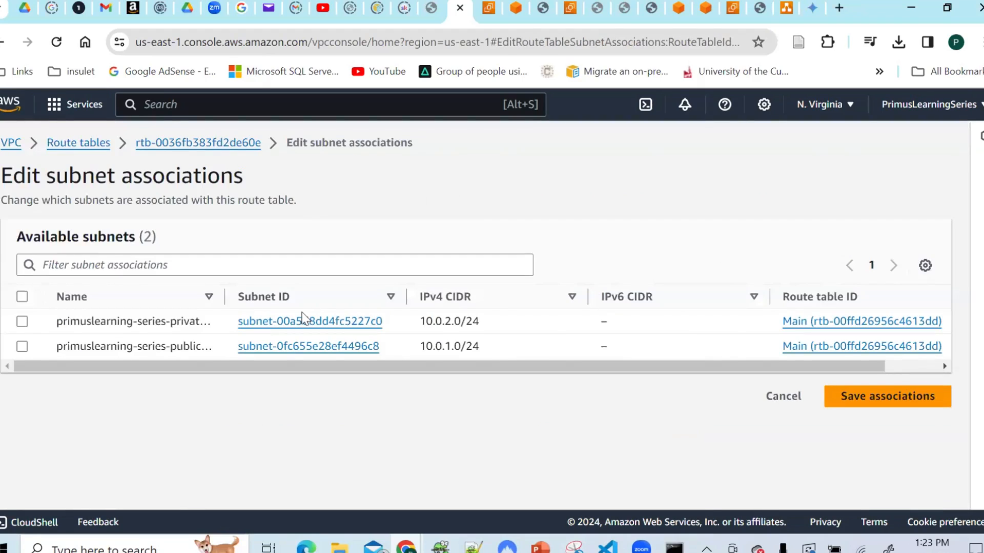
drag(225, 289, 318, 292)
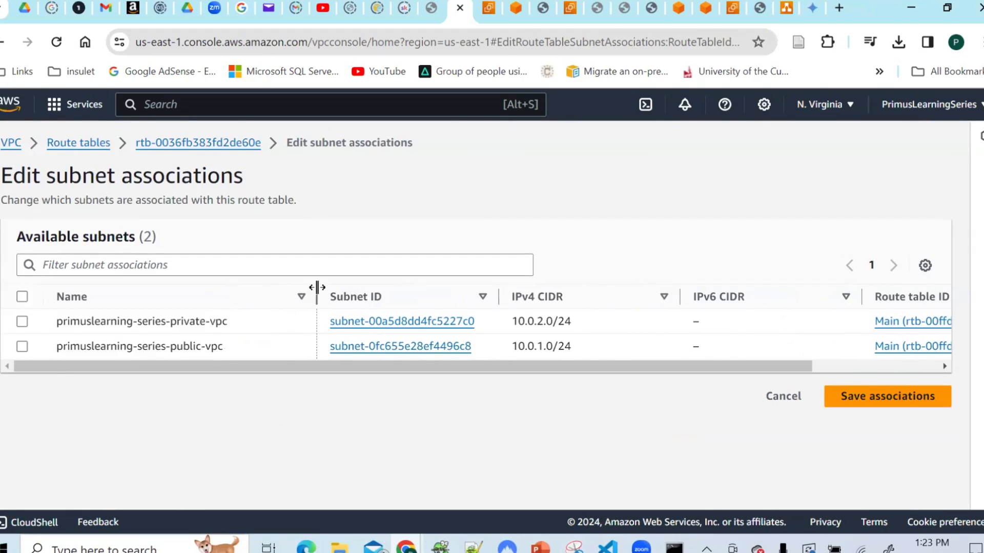
click(22, 348)
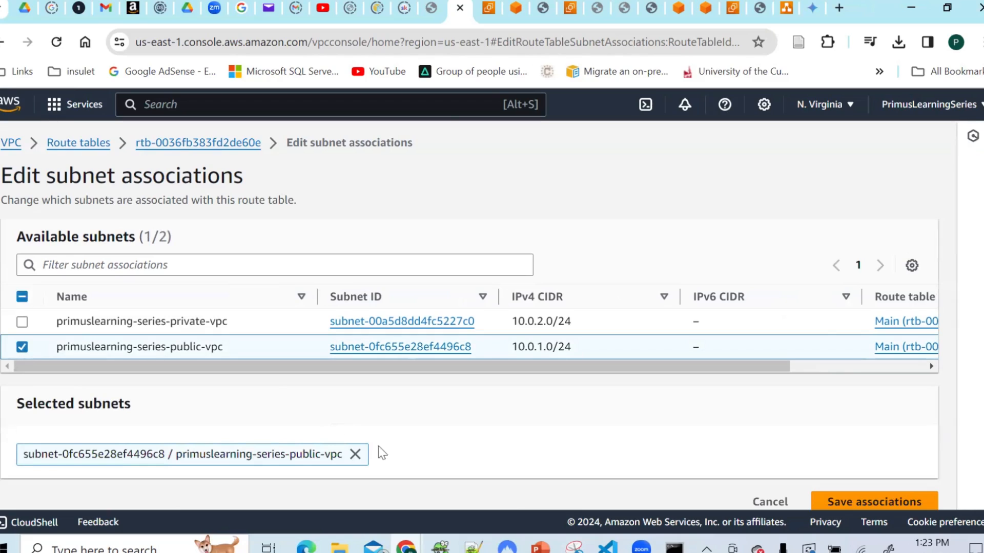
click(882, 505)
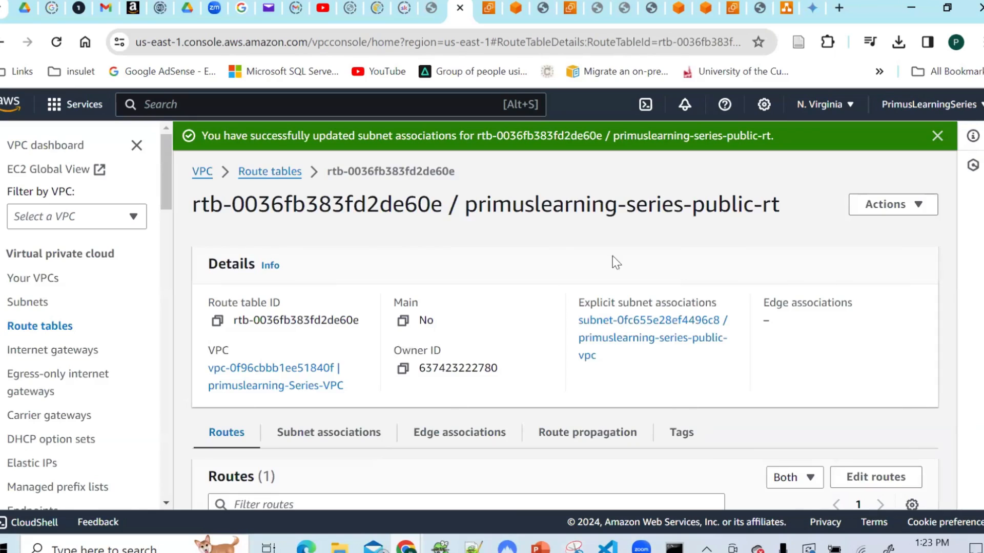
- Create a route table named primuslearning-series-private-rt in the primuslearning-Series-VPC
click(265, 177)
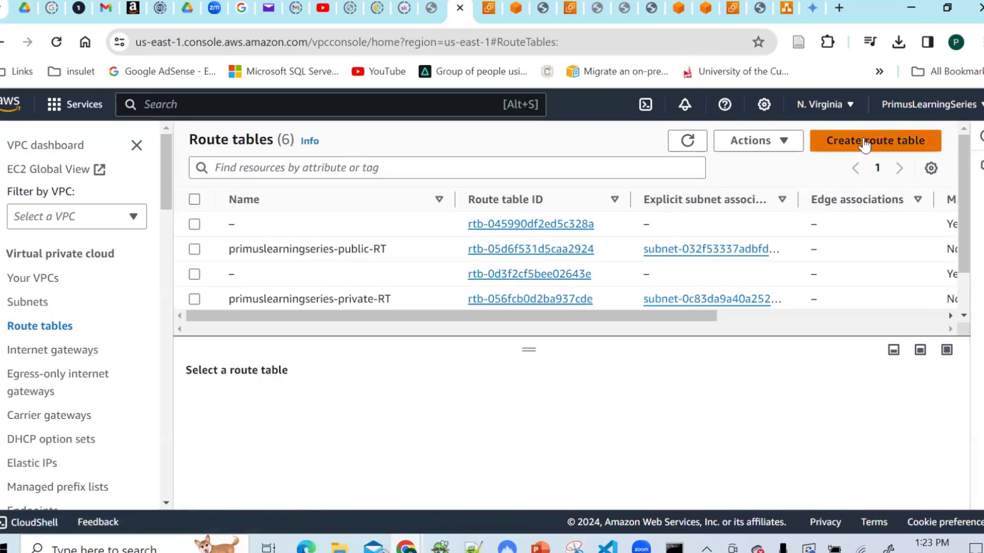
click(864, 141)
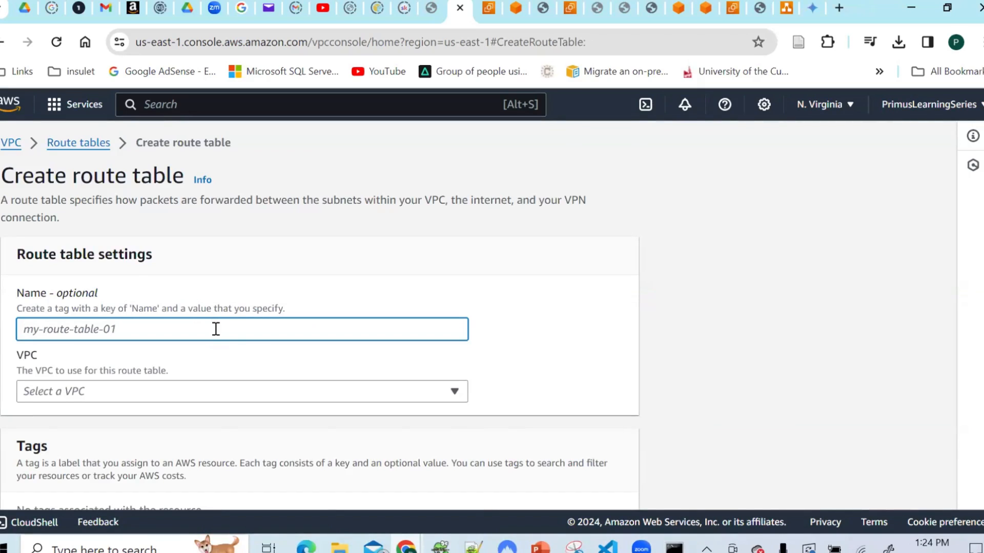
text(primuslear)
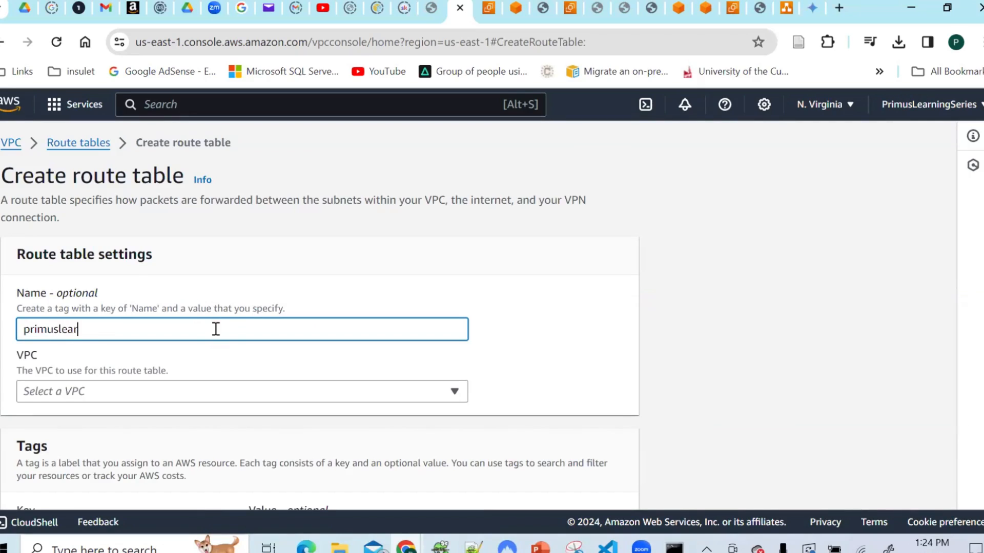
text(ning-series-private-rt)
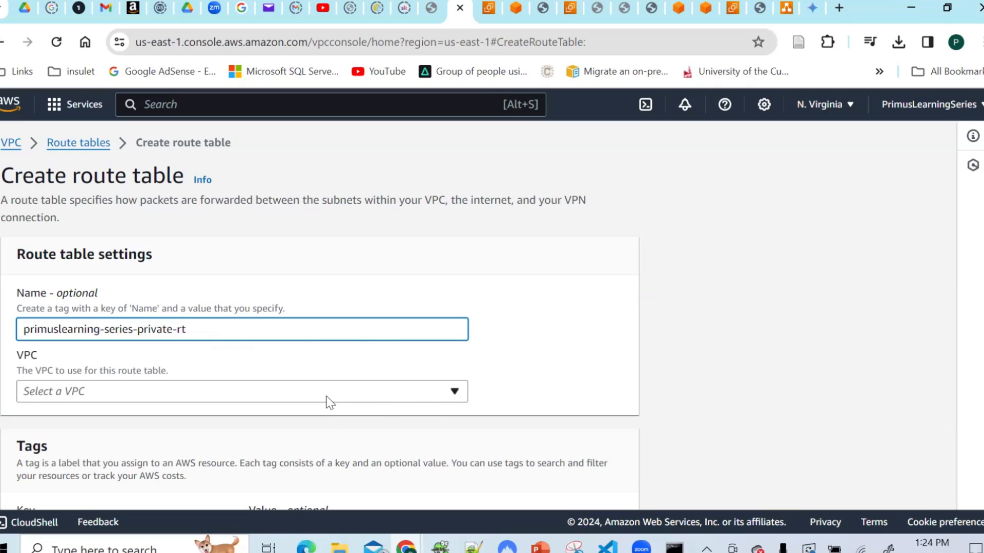
click(328, 403)
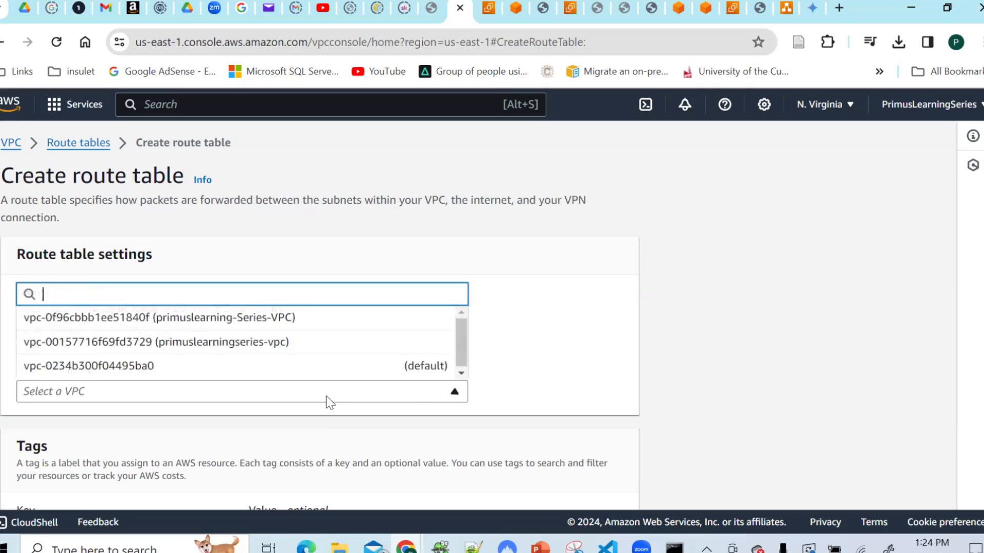
click(268, 323)
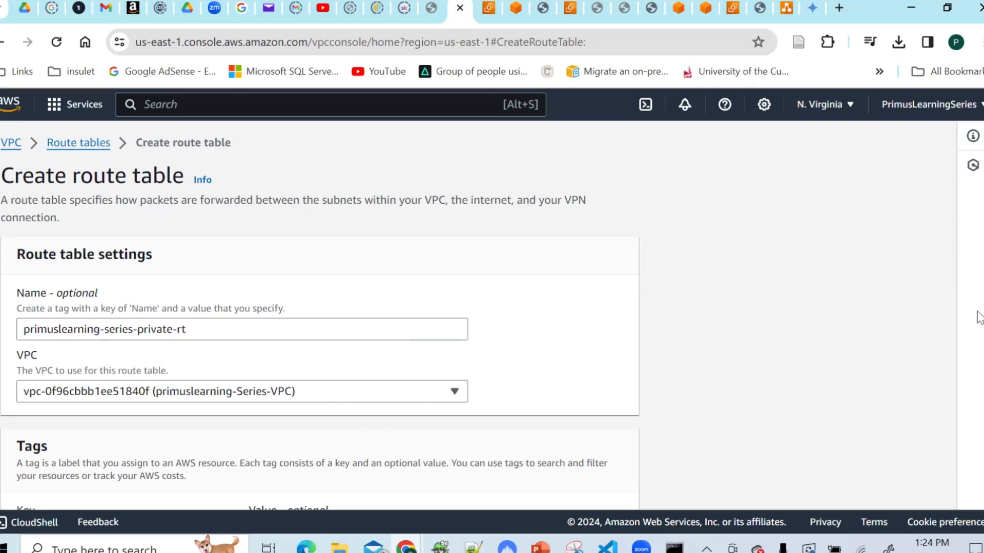
scroll(978, 317, down, 3)
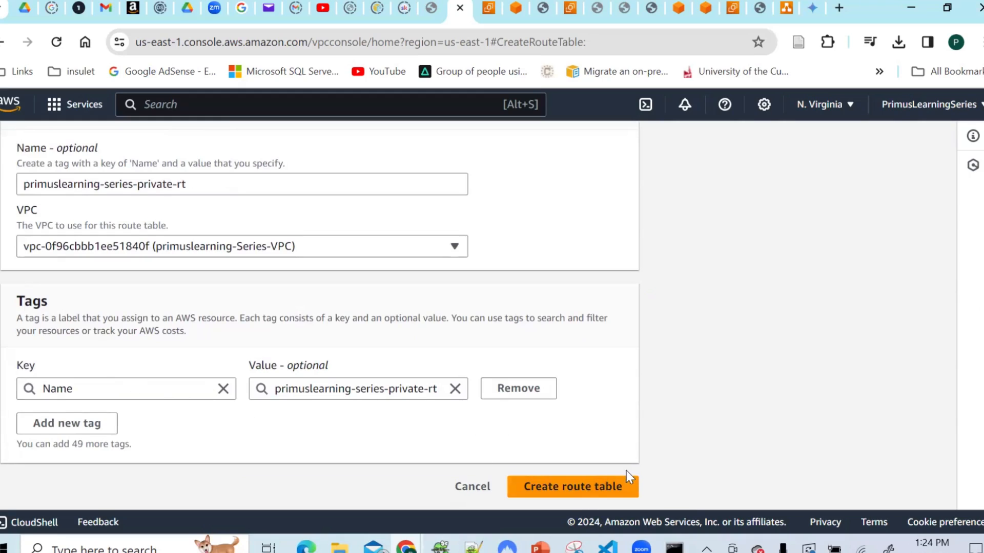
click(604, 487)
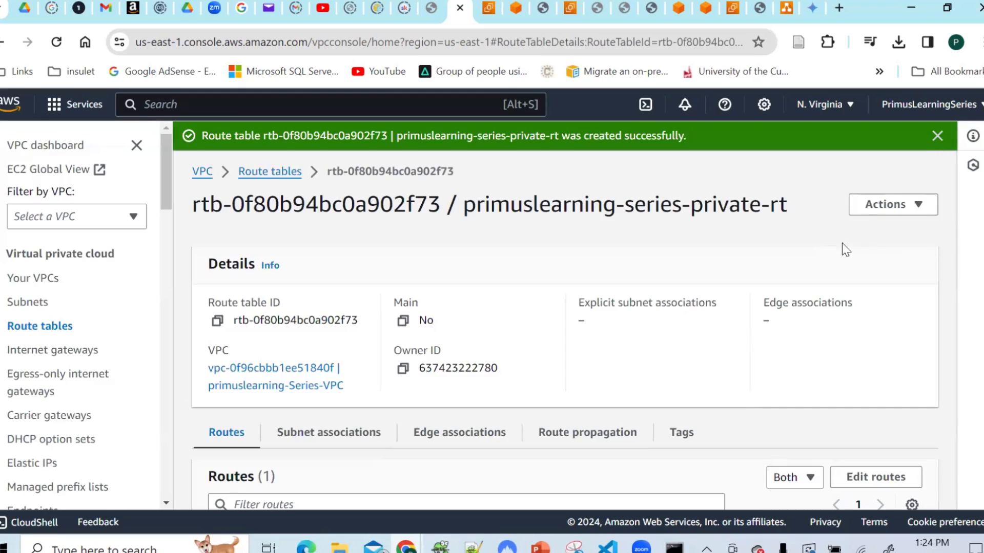
- Associate the primuslearning-series-private-vpc subnet with the private route table and save the association
click(925, 205)
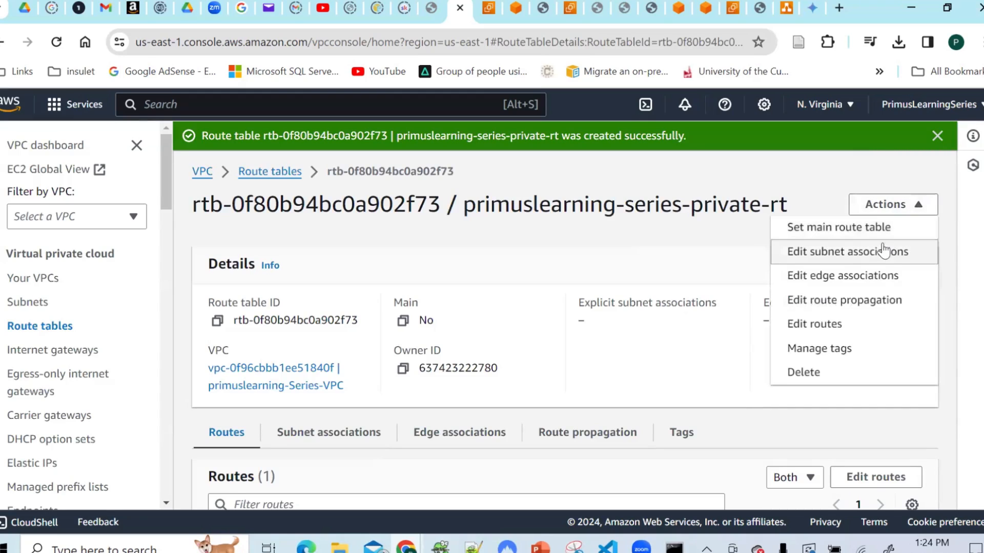
click(855, 253)
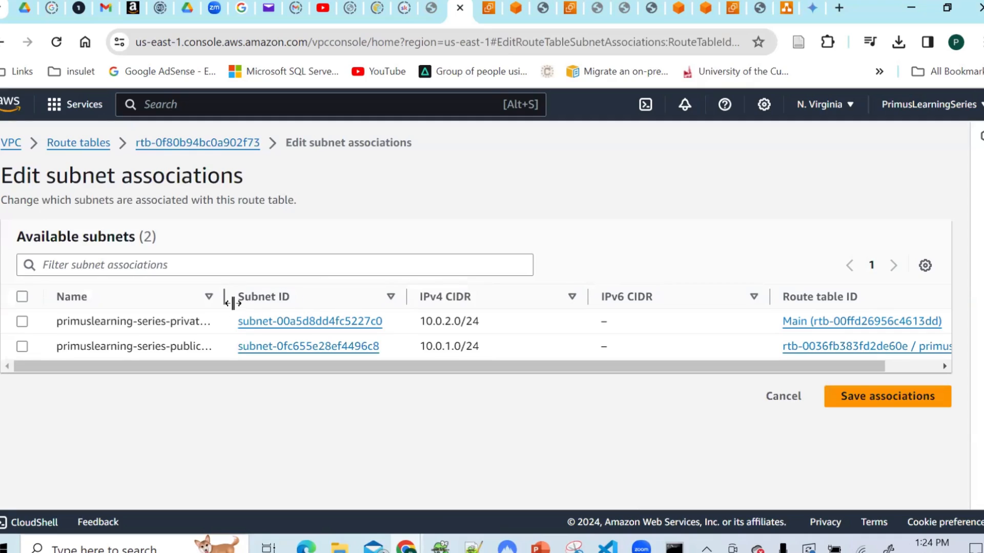
drag(242, 297, 268, 297)
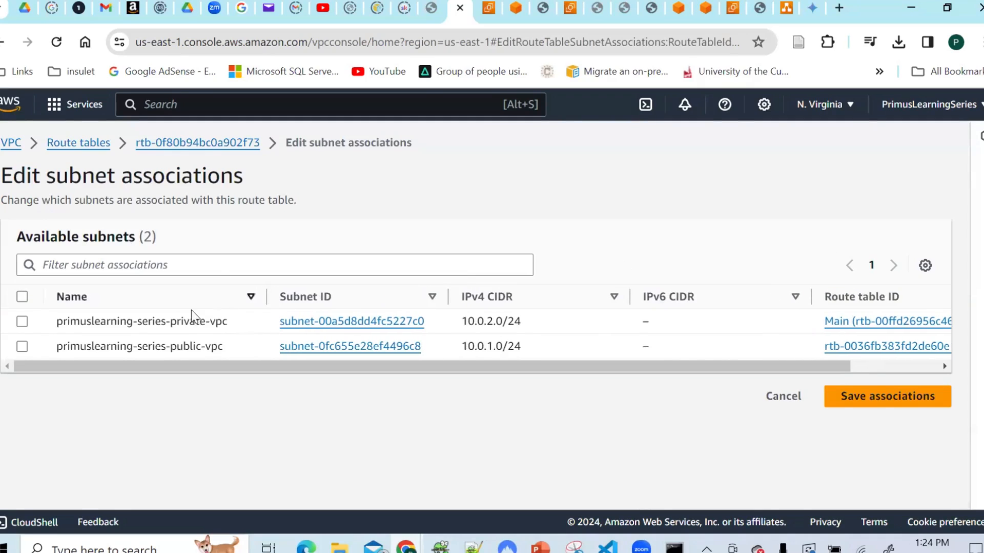
click(22, 321)
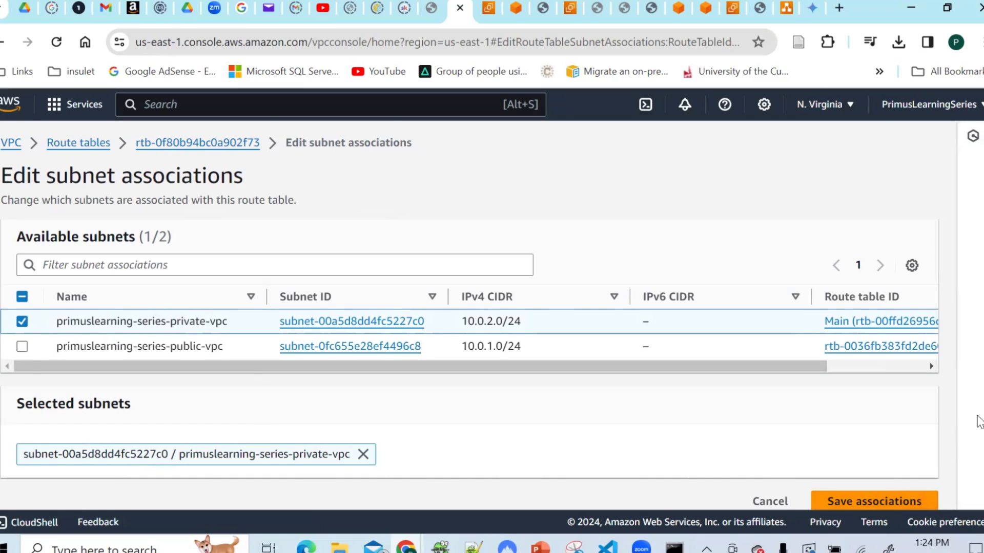
scroll(979, 425, down, 1)
click(873, 485)
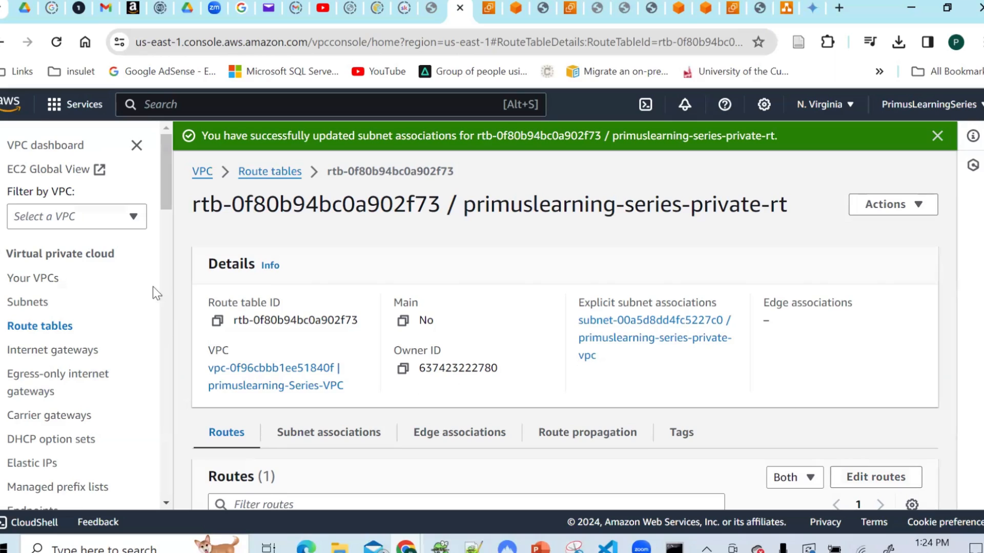
- Review the private route table's routes and its explicit subnet associations, widening the name column to read the full subnet name
scroll(973, 307, down, 2)
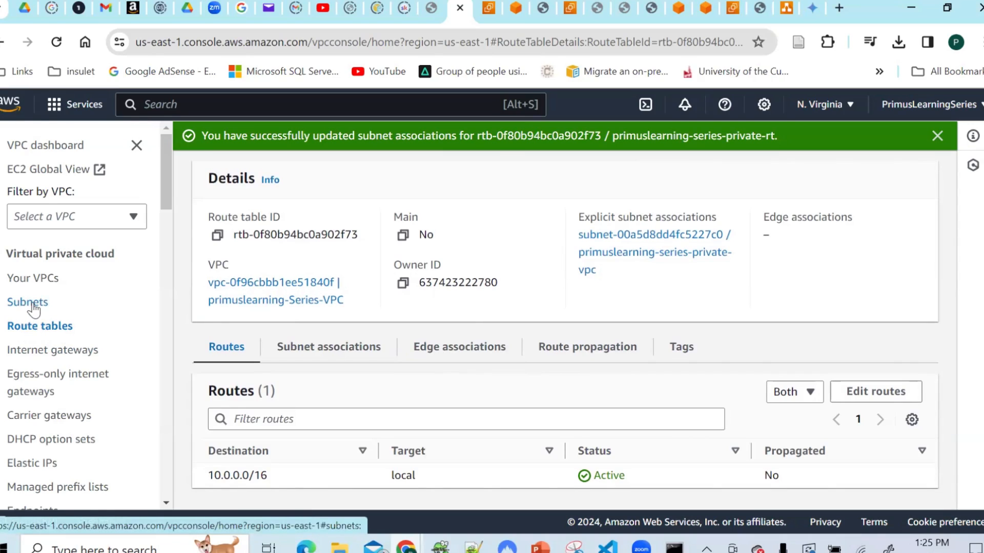
click(310, 346)
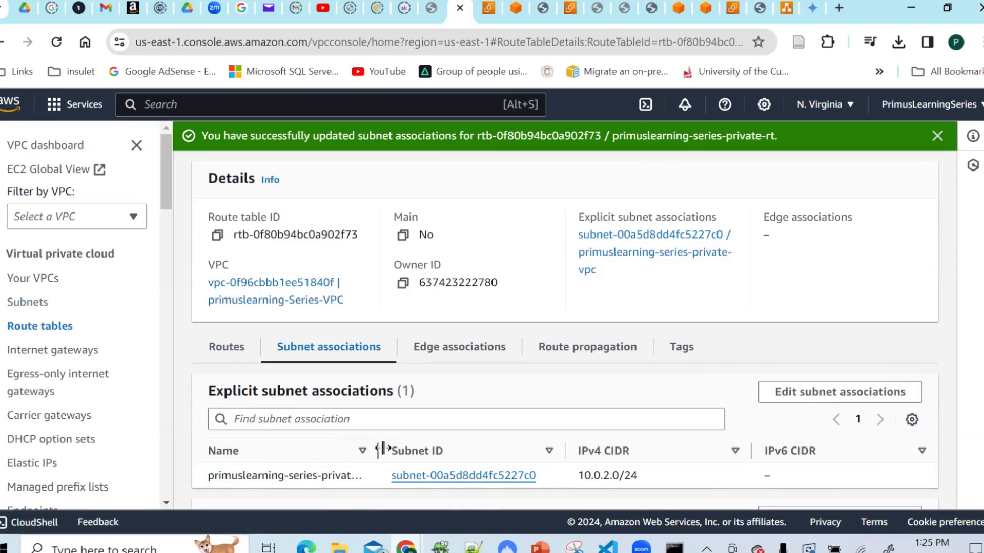
drag(378, 451, 428, 451)
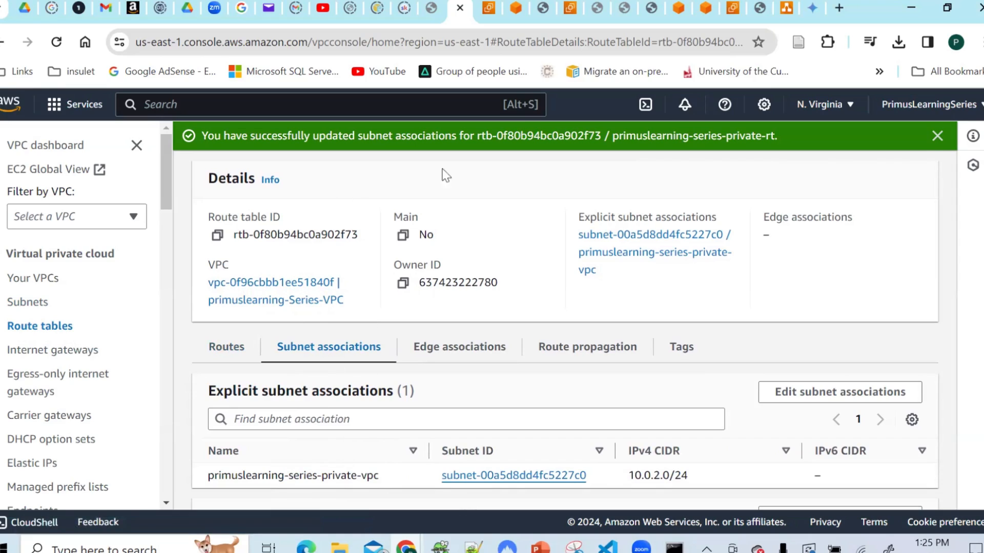
click(936, 136)
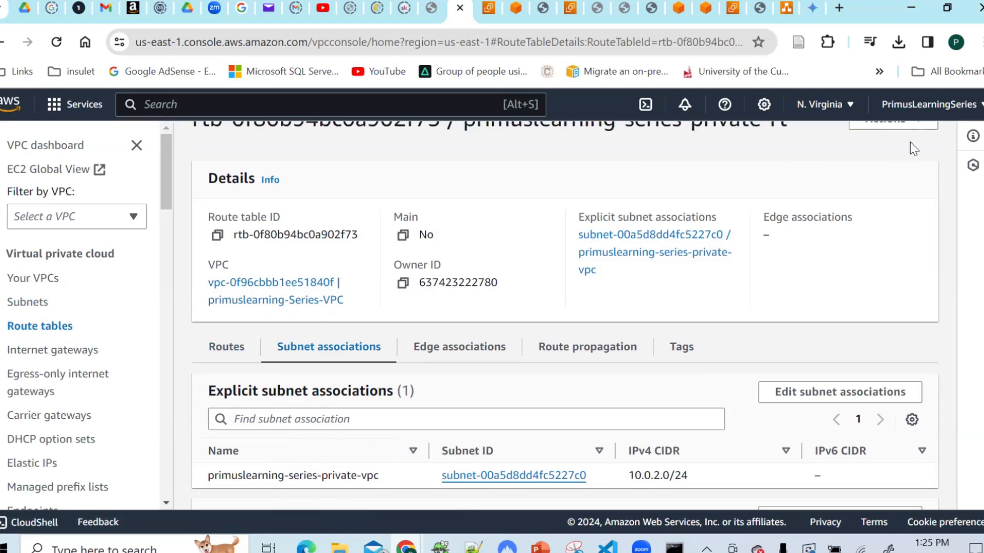
scroll(978, 198, up, 1)
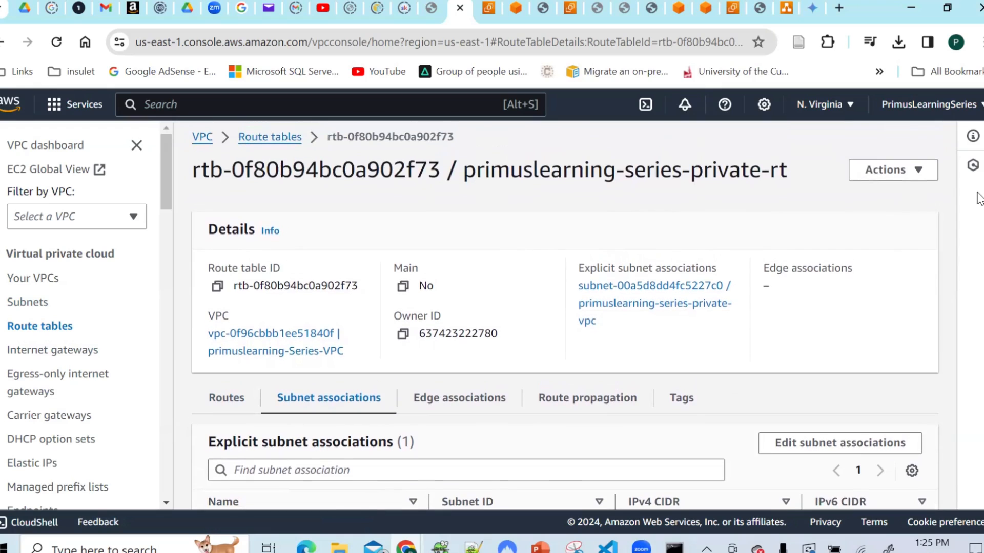
scroll(979, 198, down, 1)
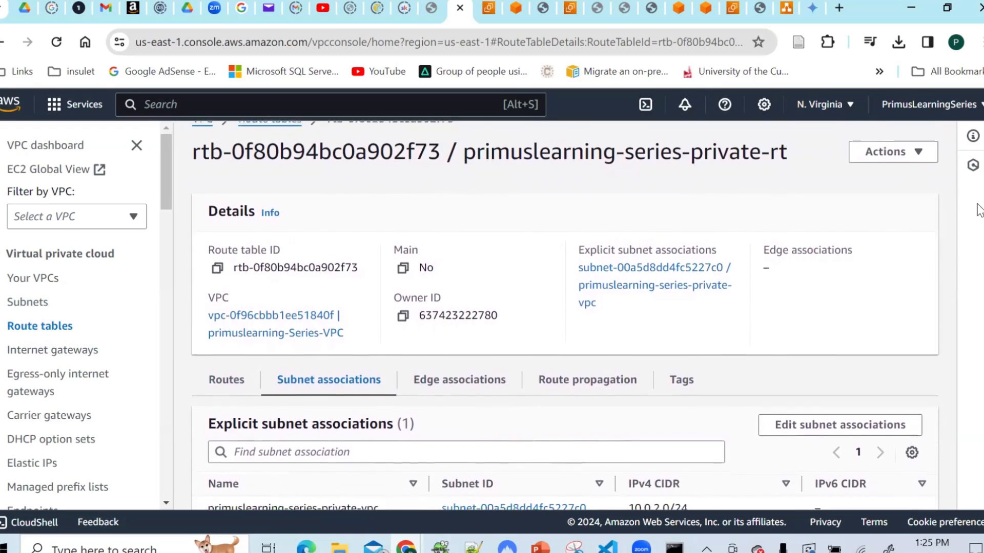
scroll(979, 205, up, 1)
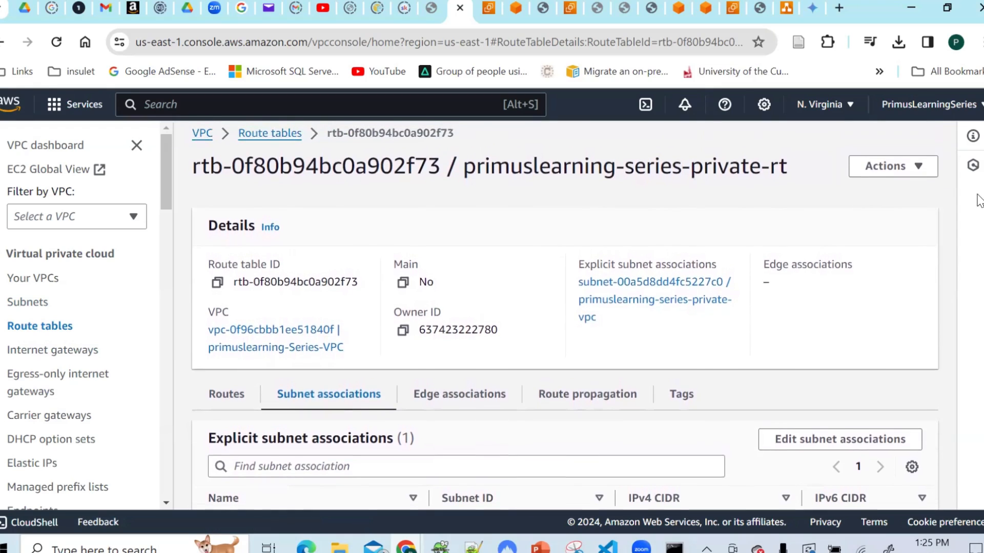
scroll(979, 202, down, 5)
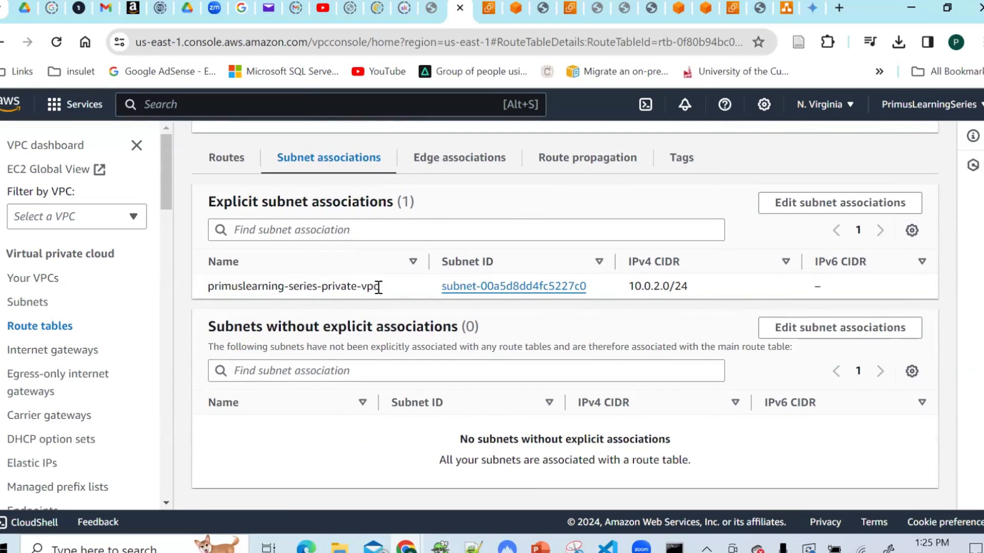
drag(378, 287, 192, 288)
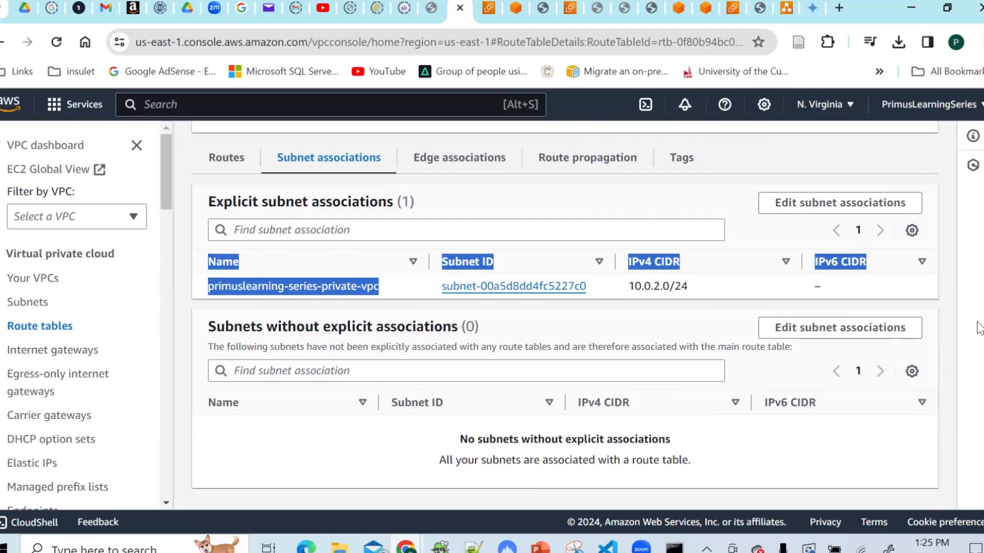
scroll(516, 143, up, 5)
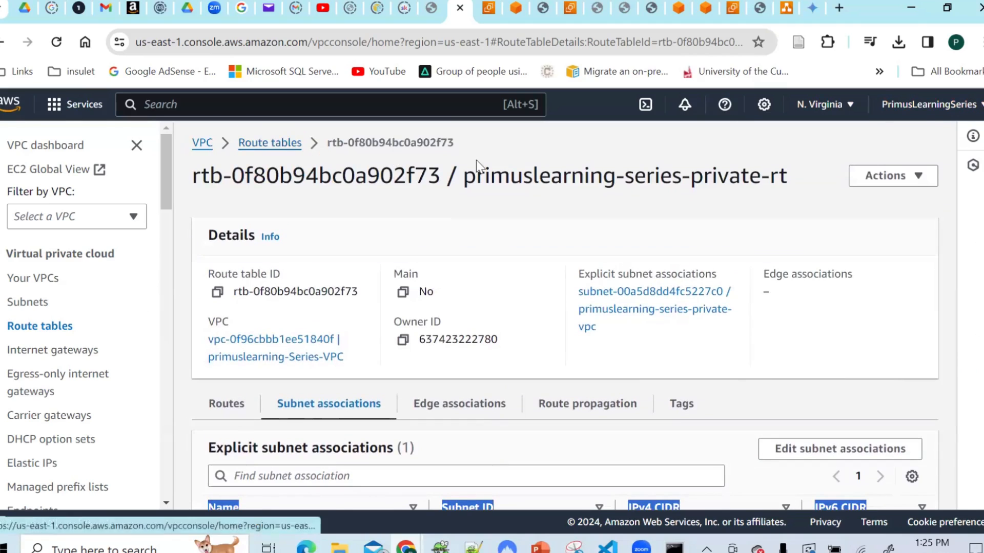
scroll(978, 257, down, 3)
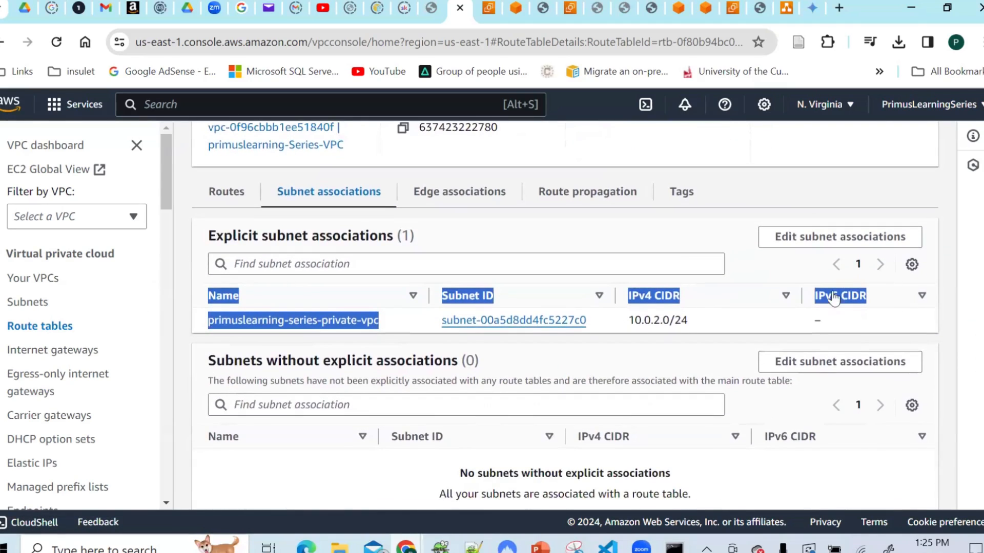
click(659, 243)
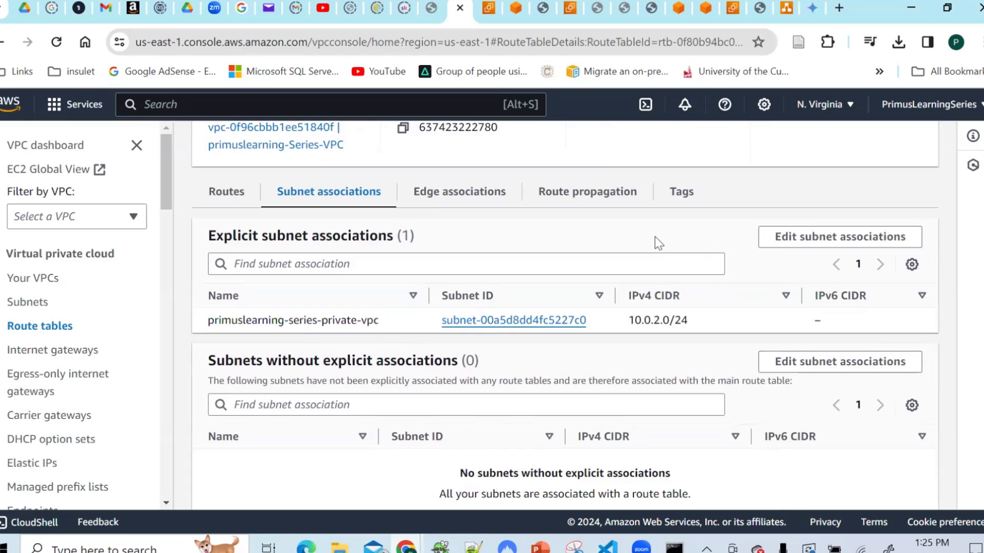
- Open the primuslearning-series-public-rt route table from the route table list and check its explicit subnet associations
click(35, 327)
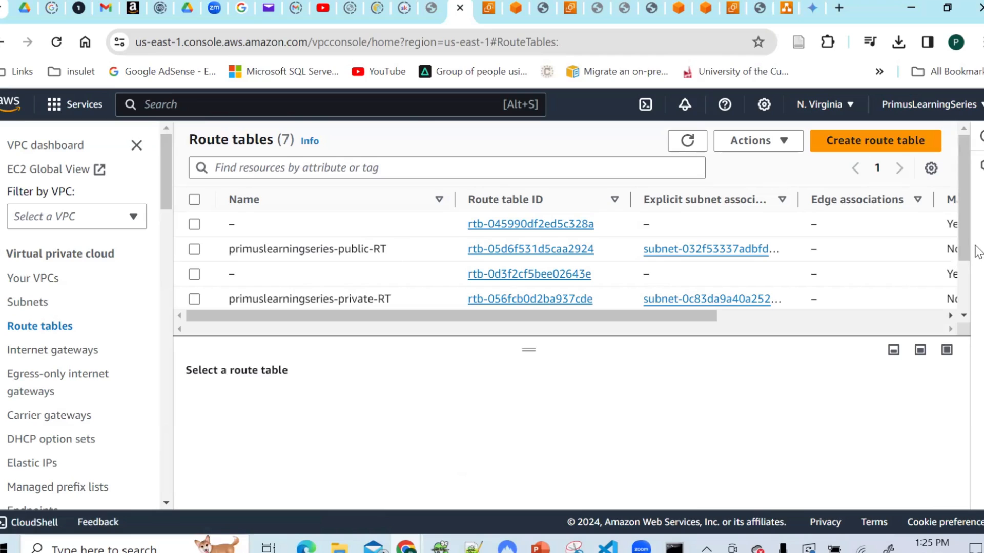
drag(962, 233, 965, 323)
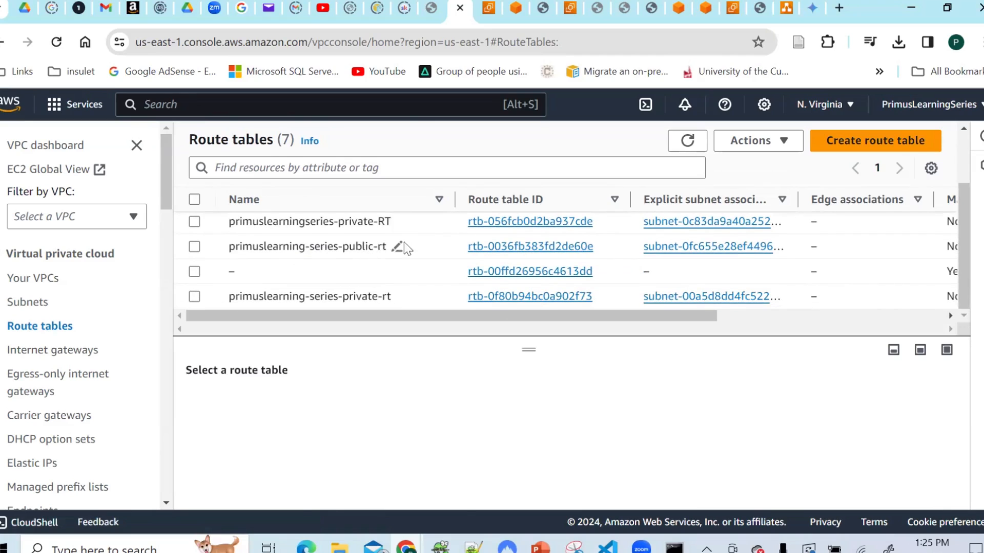
click(530, 250)
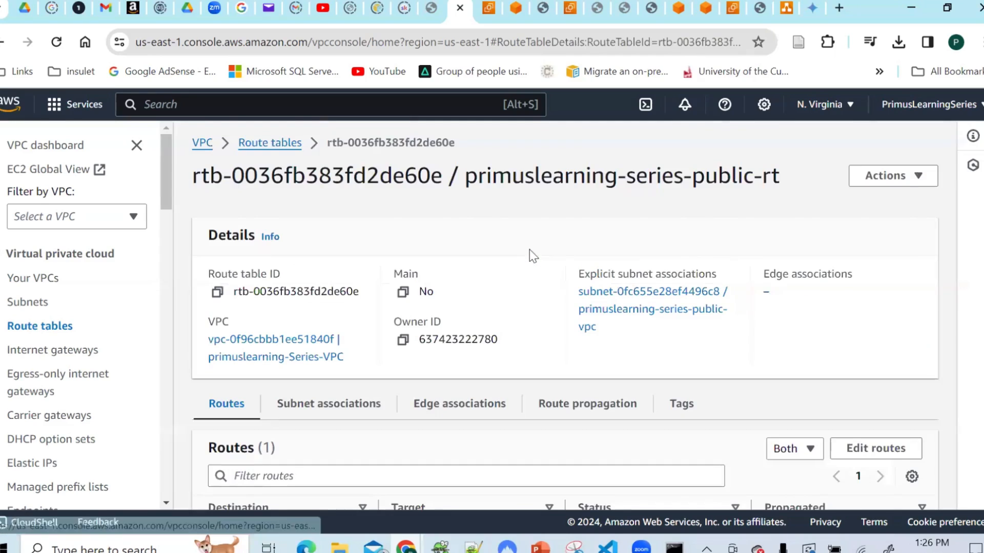
scroll(626, 397, down, 1)
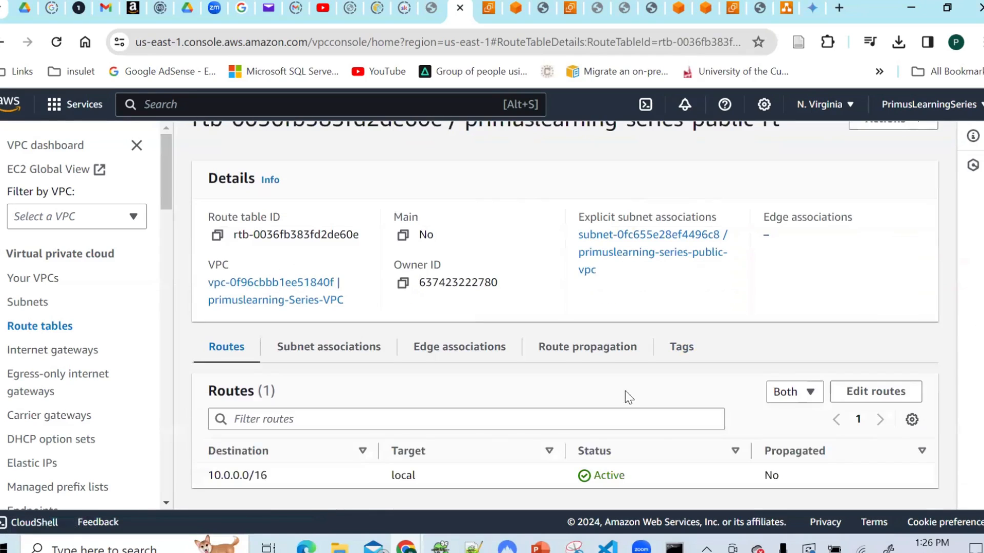
click(328, 347)
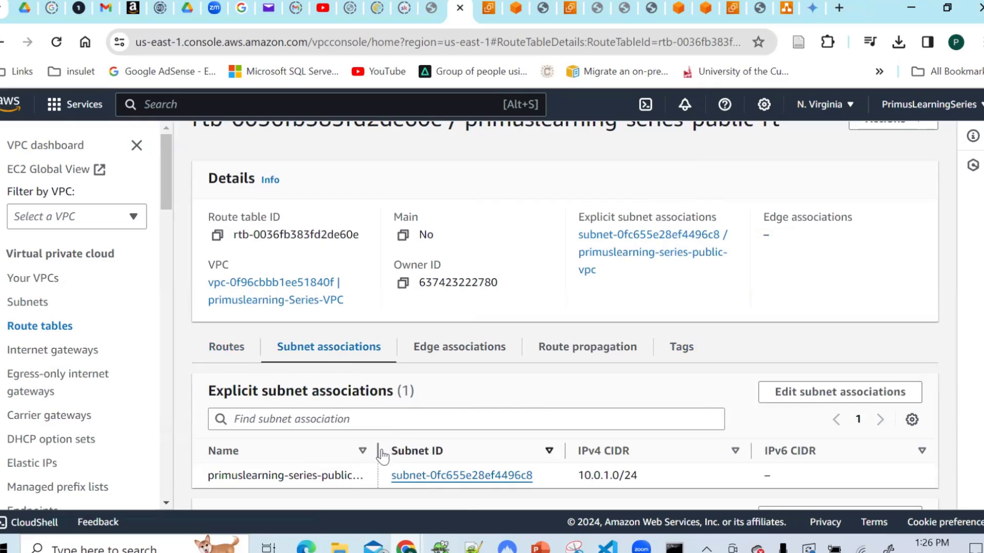
drag(382, 455, 484, 454)
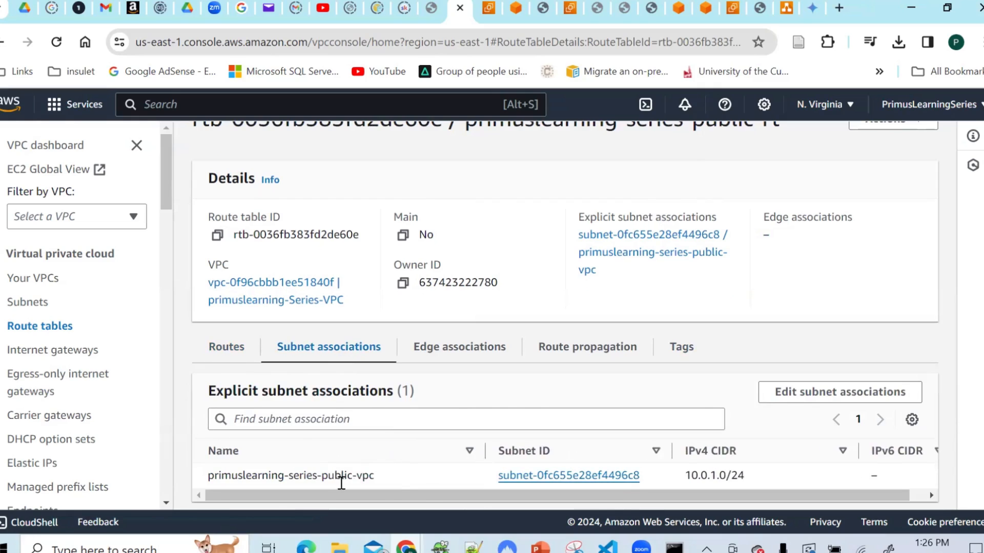
drag(376, 475, 207, 482)
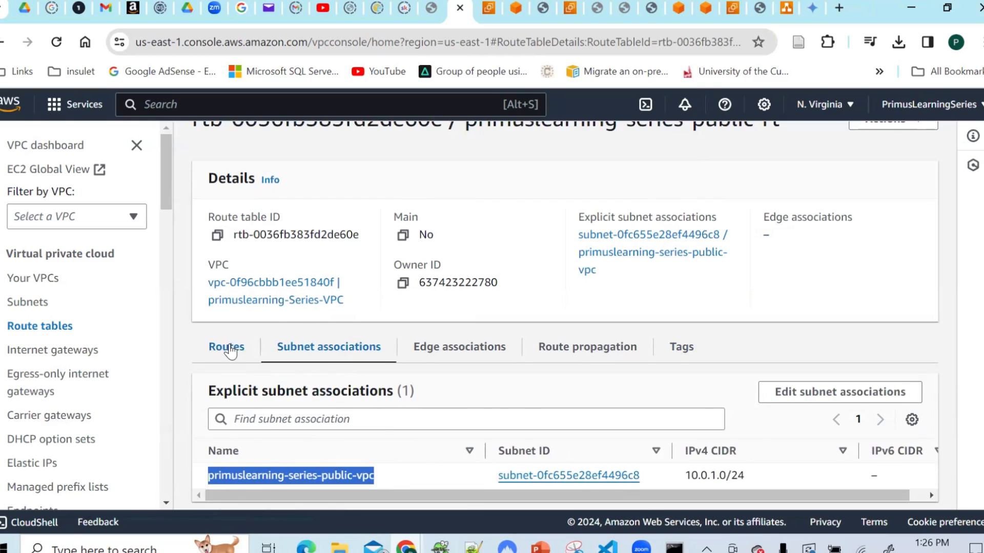
- Add a 0.0.0.0/0 route targeting the primuslearning-series-IGW internet gateway to the public route table and save the changes
click(231, 353)
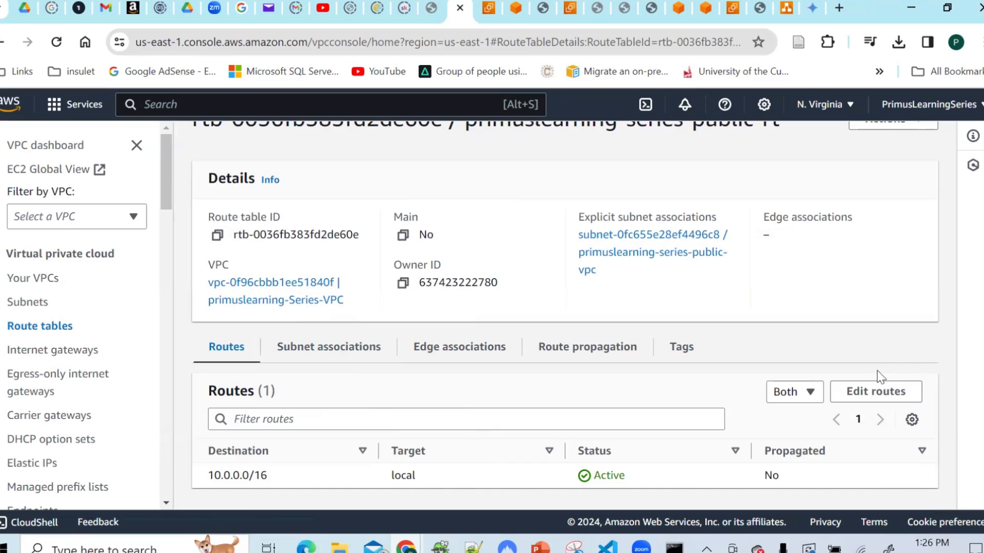
click(865, 394)
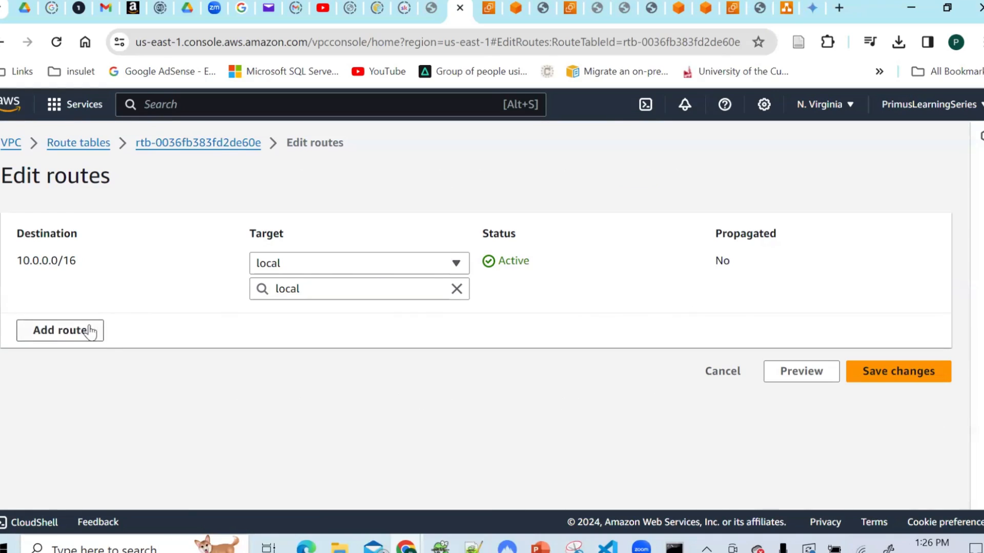
click(72, 331)
click(83, 321)
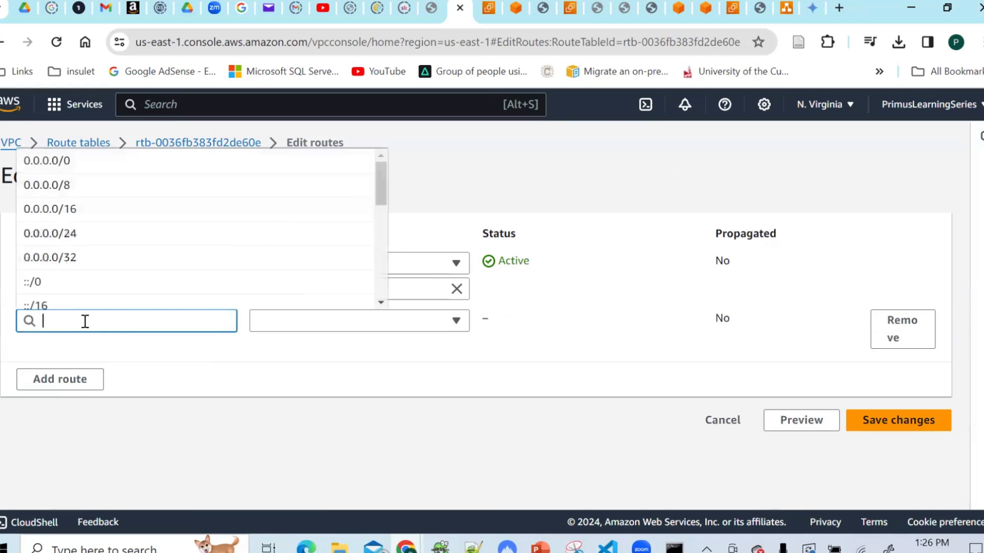
click(71, 165)
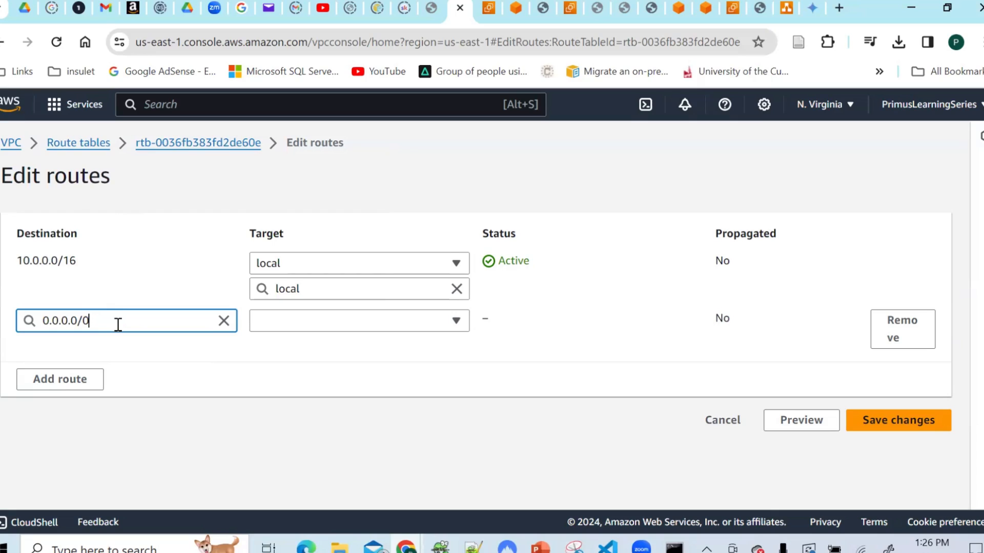
click(320, 322)
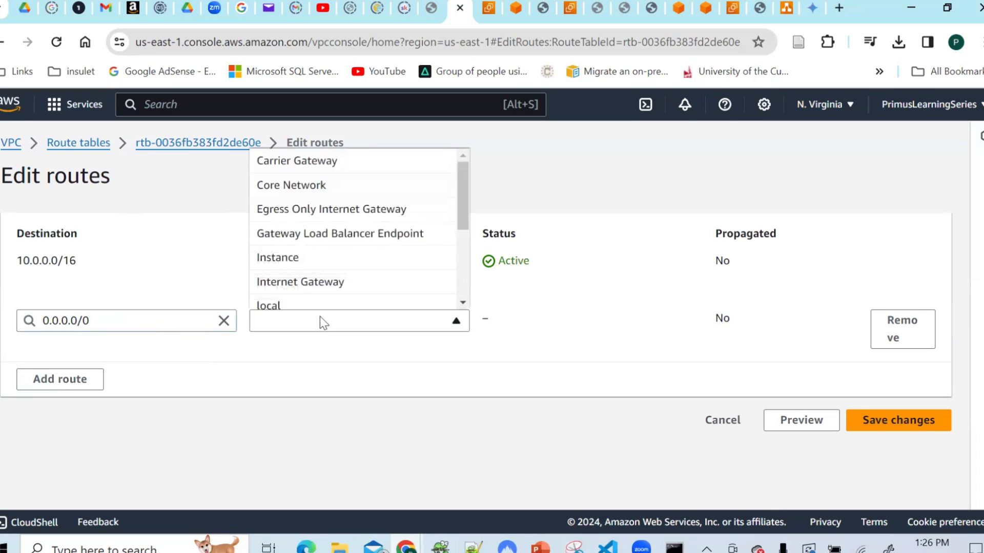
click(335, 282)
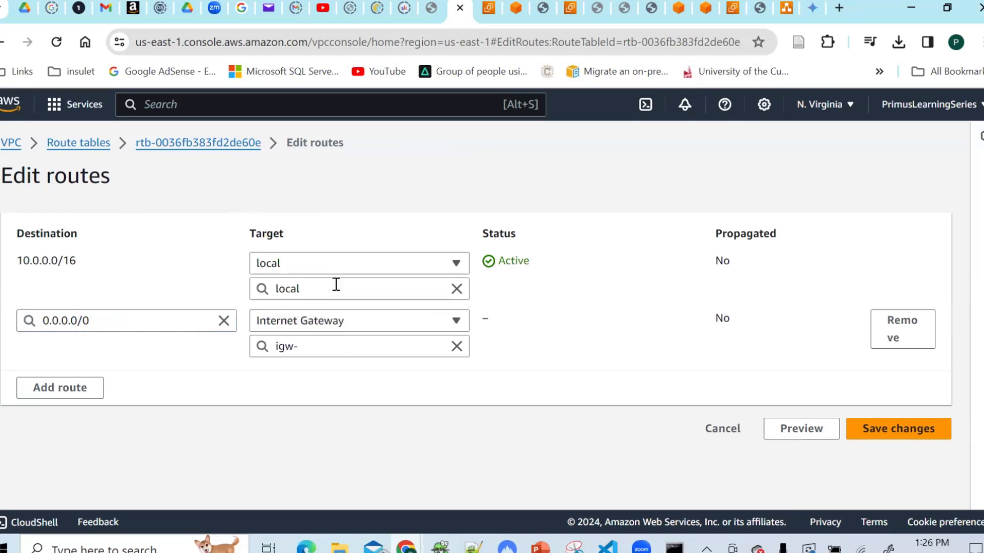
click(325, 345)
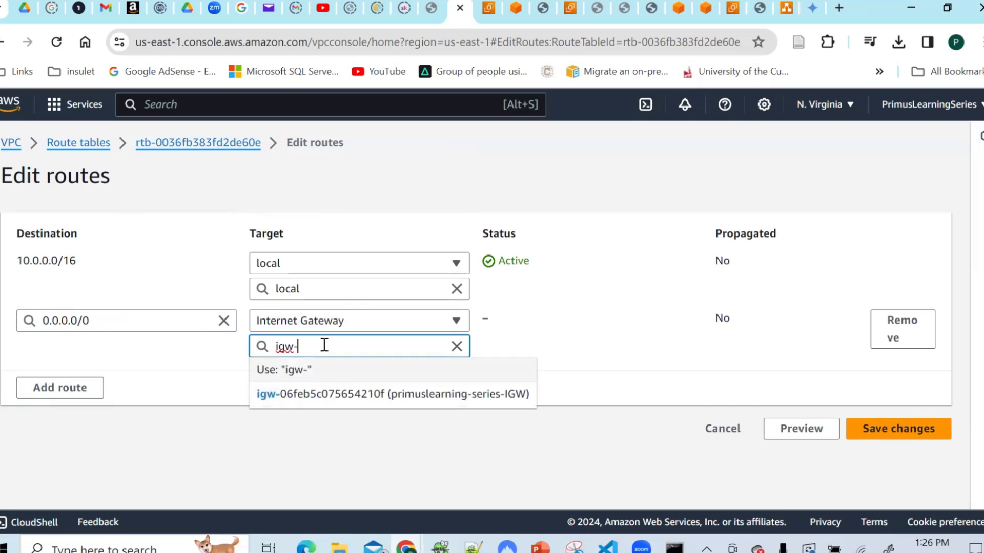
click(397, 396)
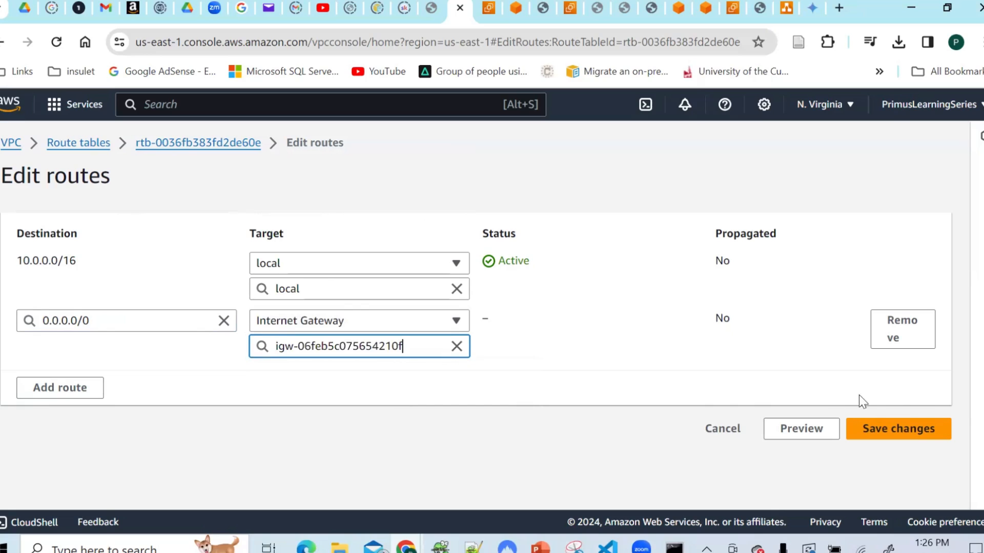
click(923, 430)
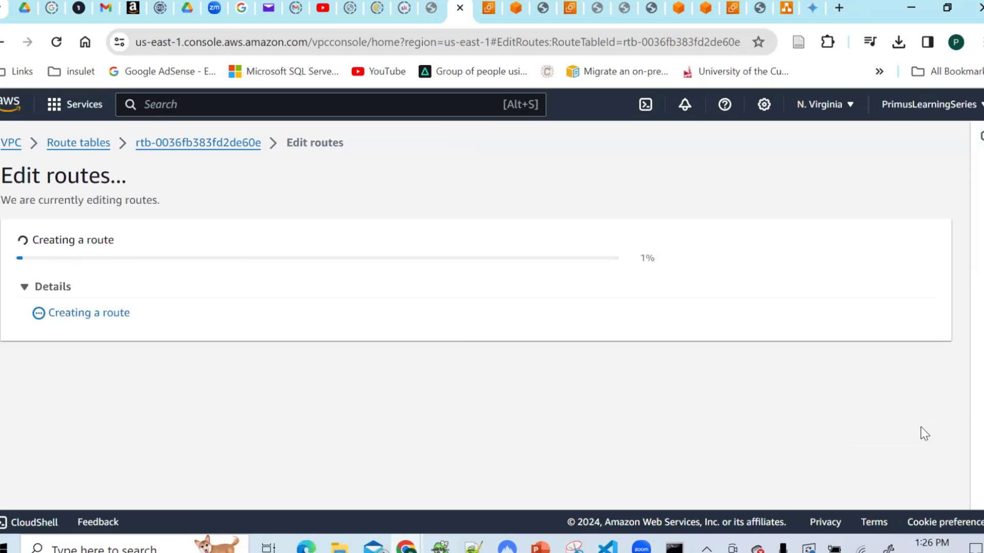
- Review the public route table's routes and explicit subnet association, widening the name column, and switch to the network diagram in PowerPoint
scroll(665, 415, down, 3)
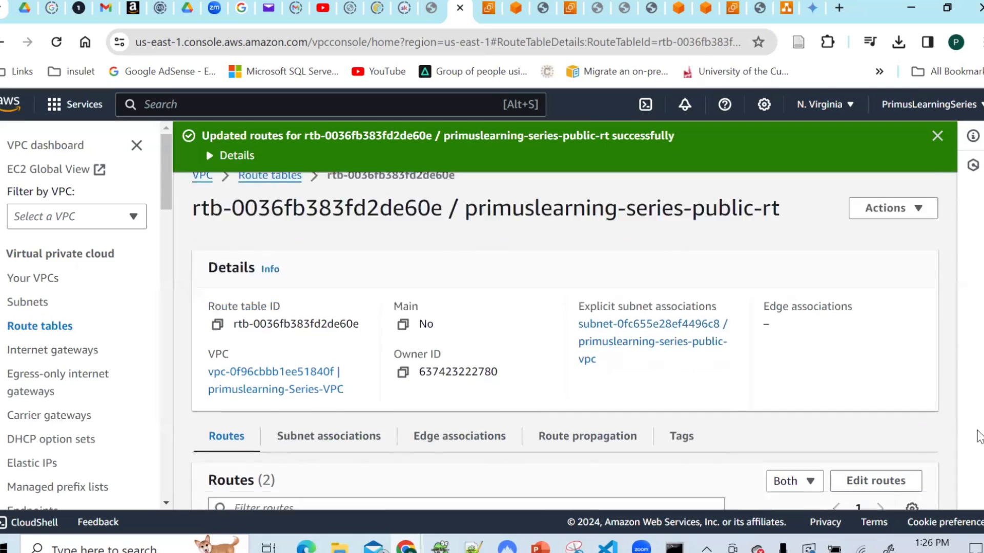
drag(270, 475, 209, 484)
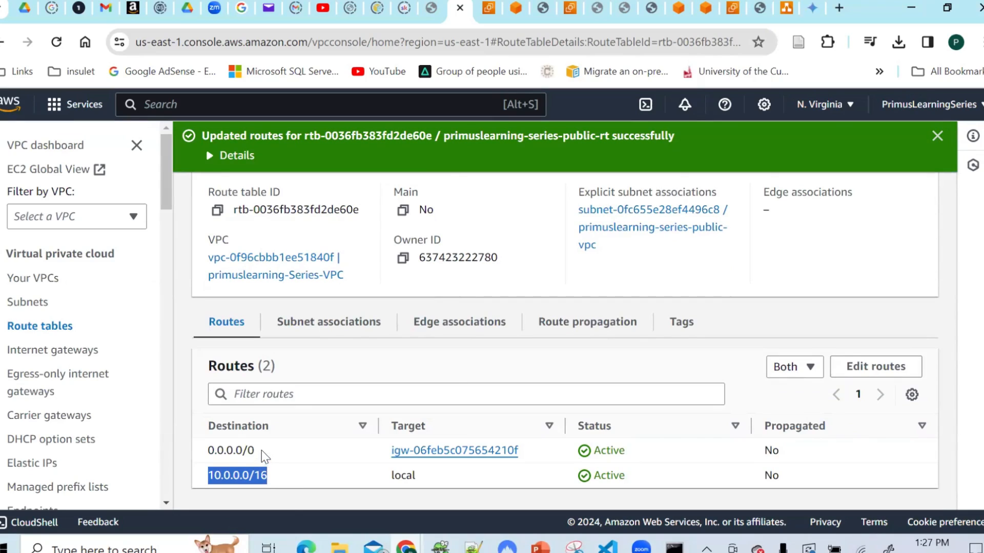
drag(259, 452, 204, 451)
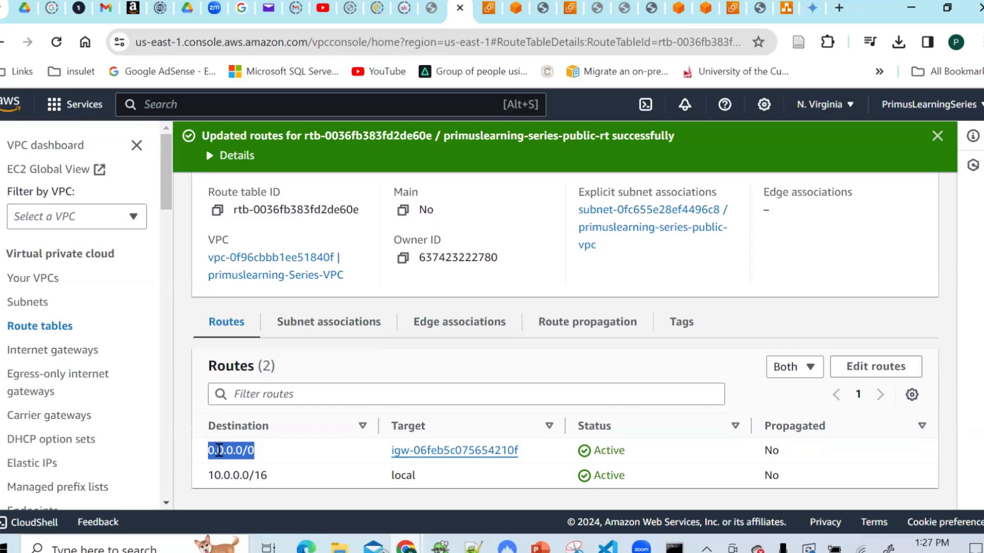
drag(542, 453, 381, 453)
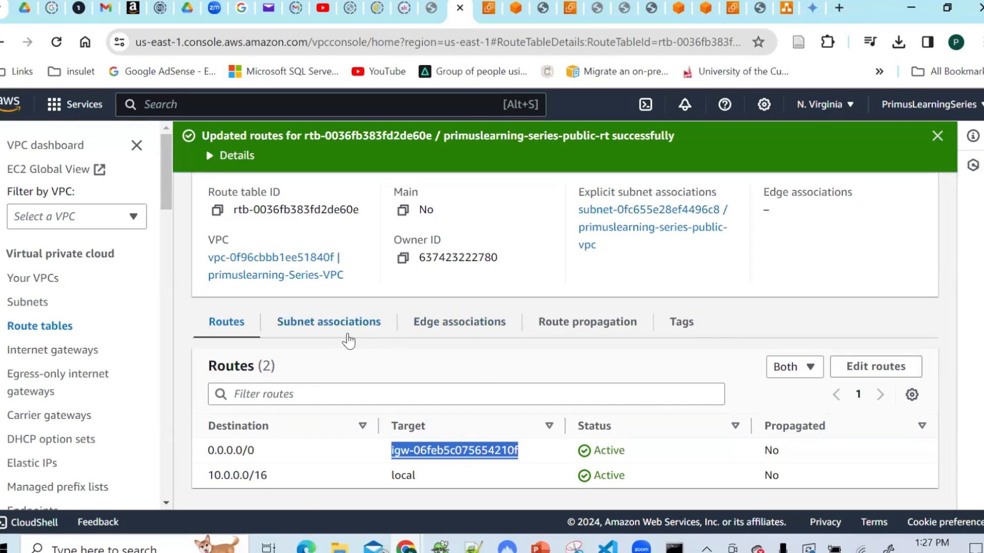
click(329, 332)
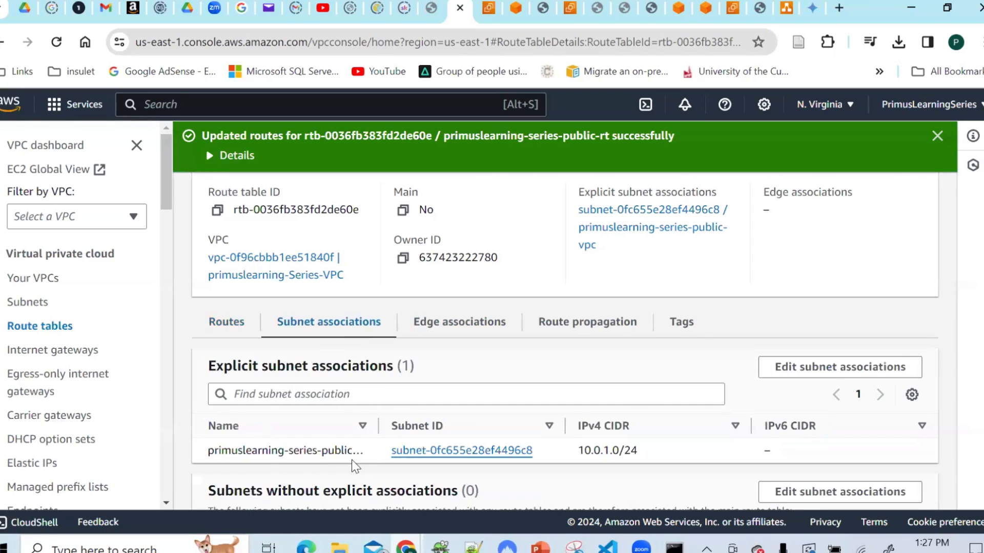
drag(379, 425, 428, 426)
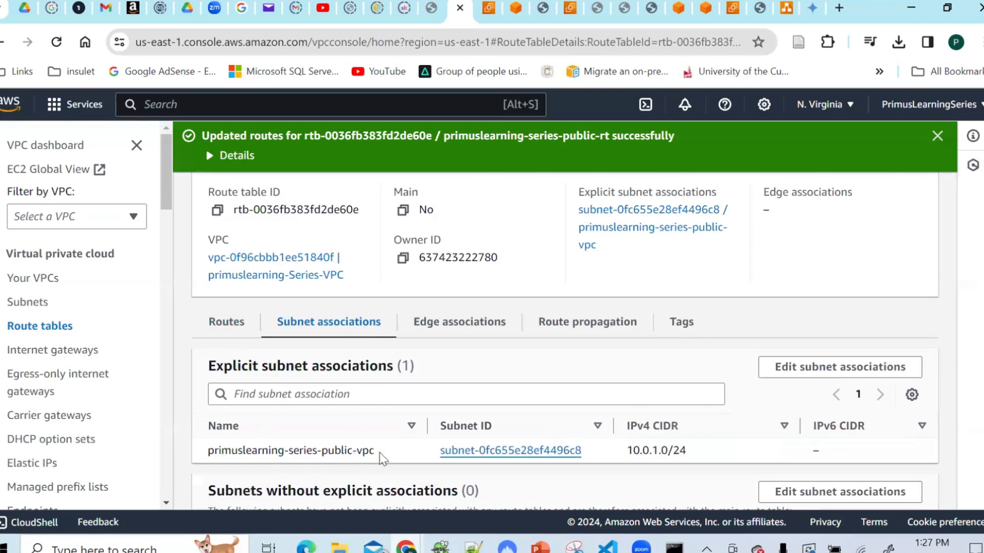
drag(380, 455, 201, 468)
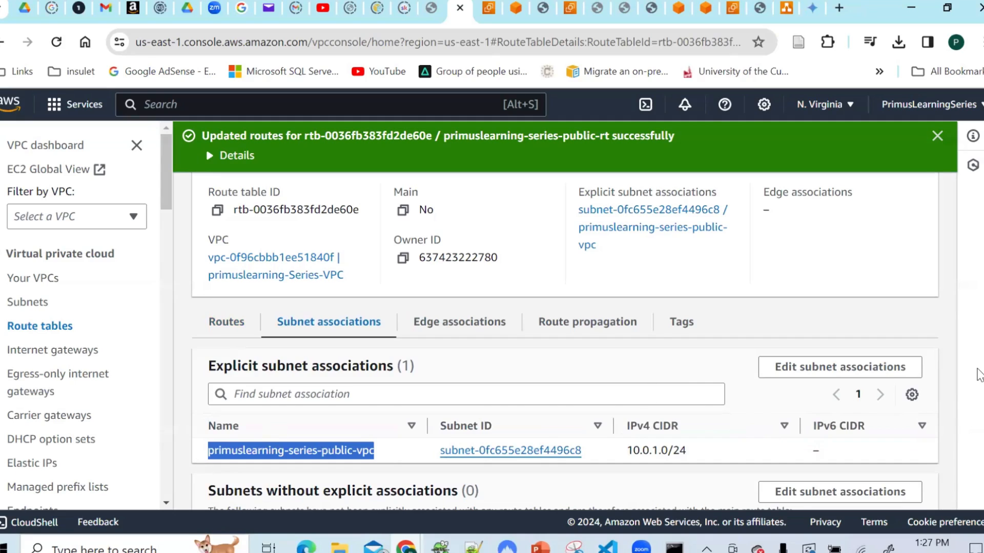
scroll(978, 266, up, 3)
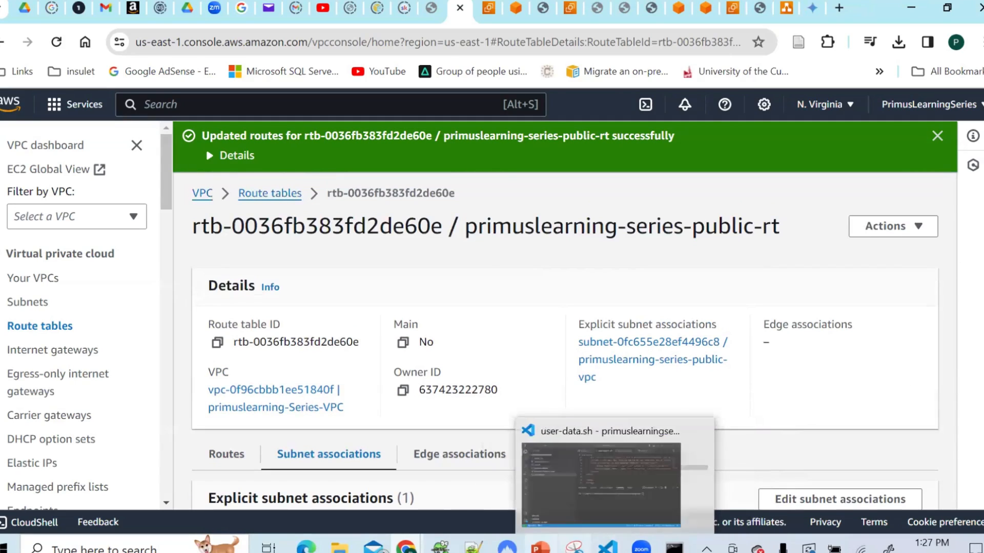
click(546, 539)
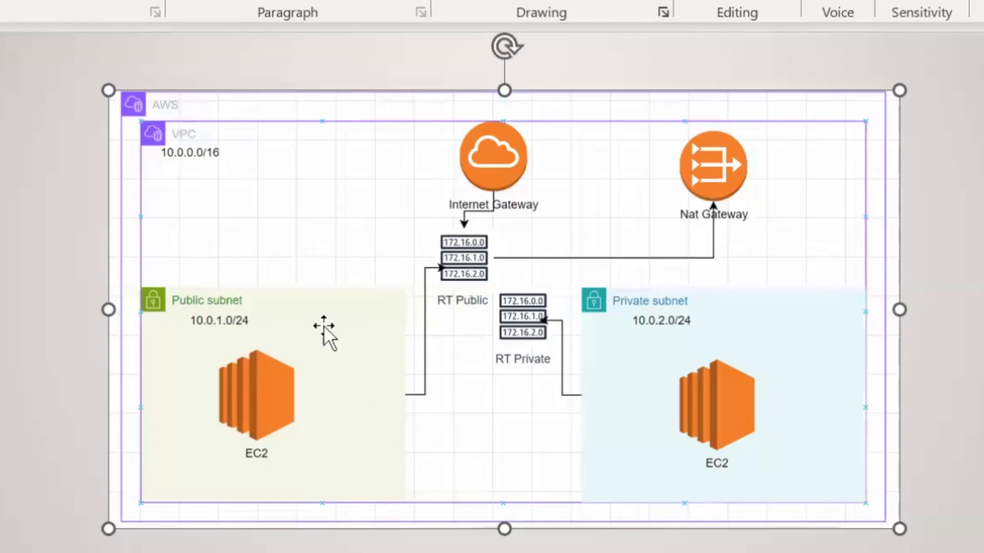
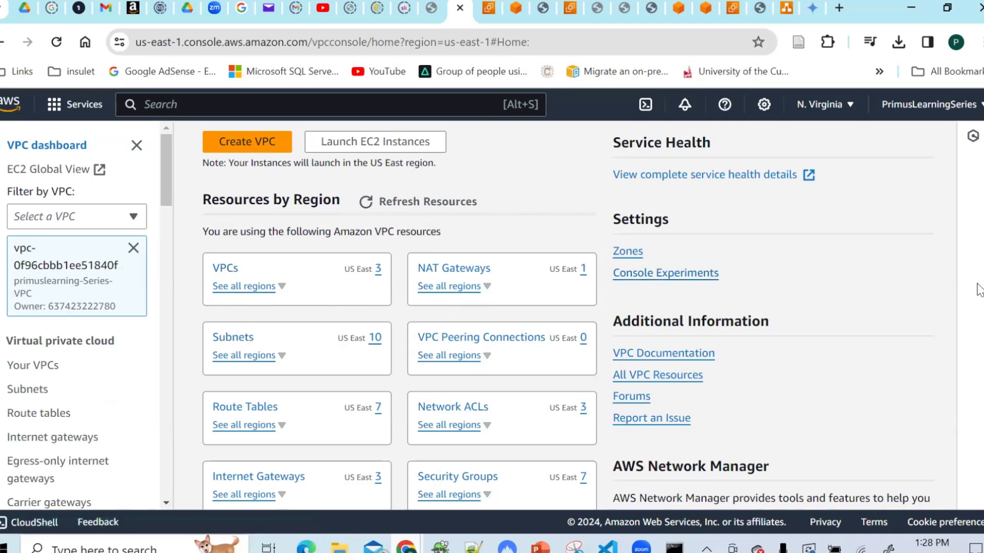
- Examine the primuslearning-Series-VPC resource map from subnets through route tables to network connections, and open the primuslearning-series-public-vpc subnet from it
scroll(979, 259, up, 2)
scroll(979, 254, up, 1)
click(235, 268)
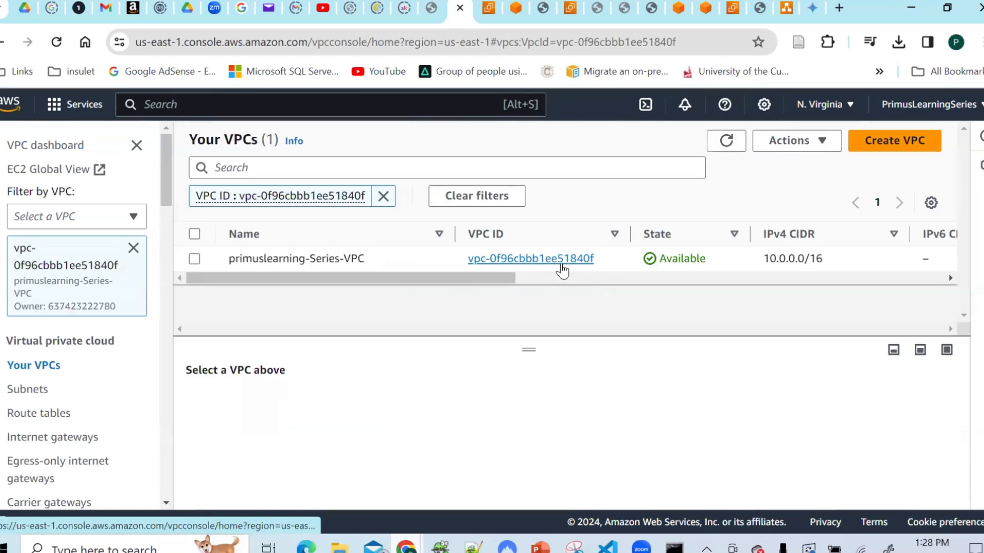
click(565, 259)
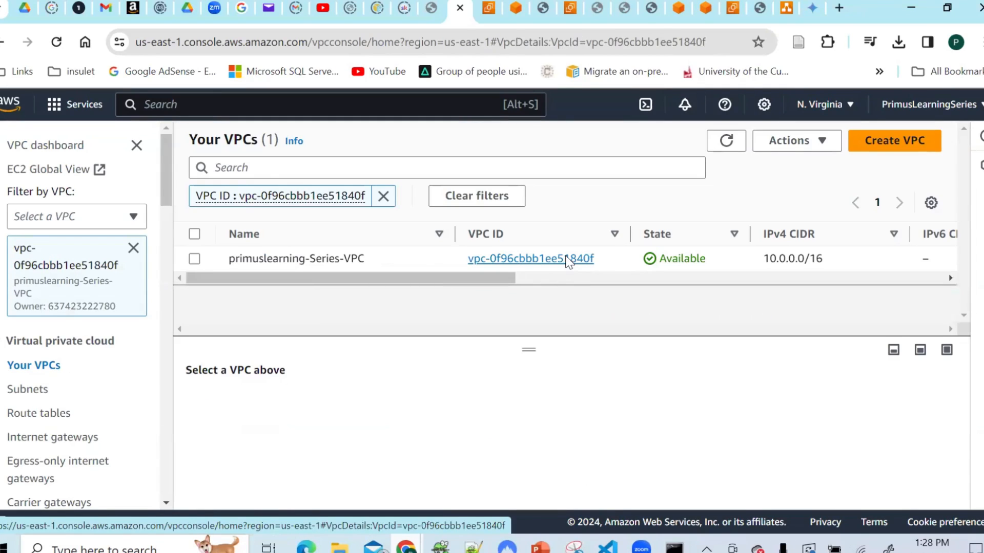
scroll(977, 252, down, 5)
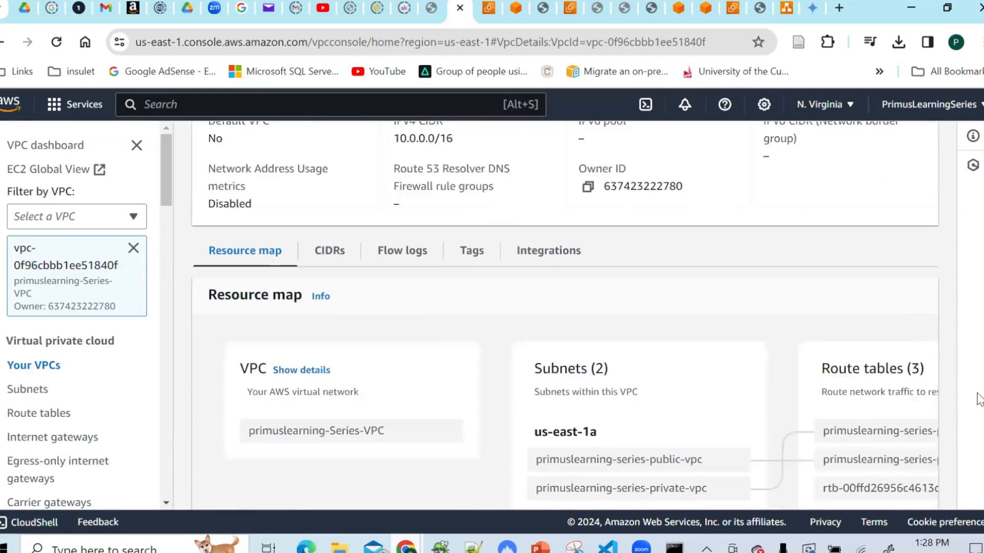
drag(509, 482, 474, 482)
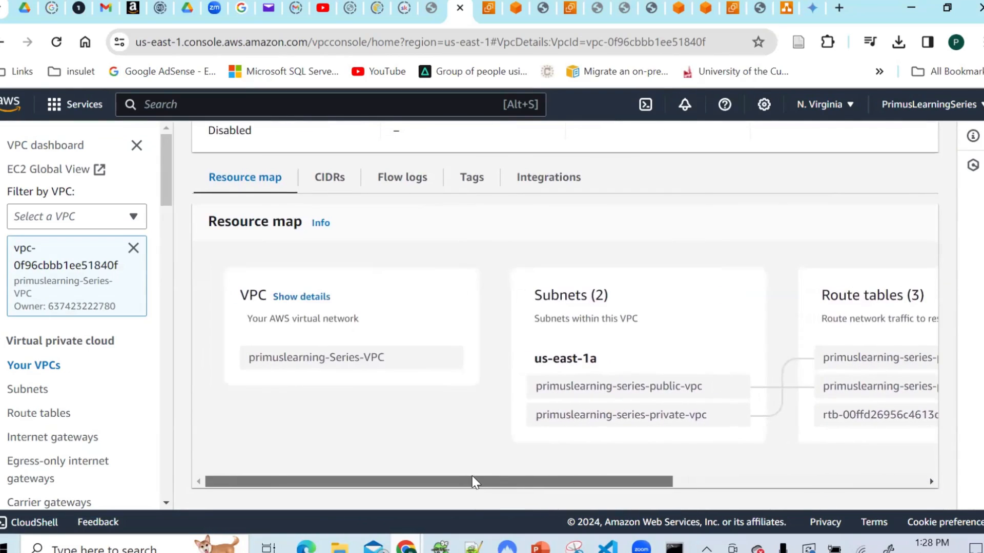
drag(521, 481, 575, 482)
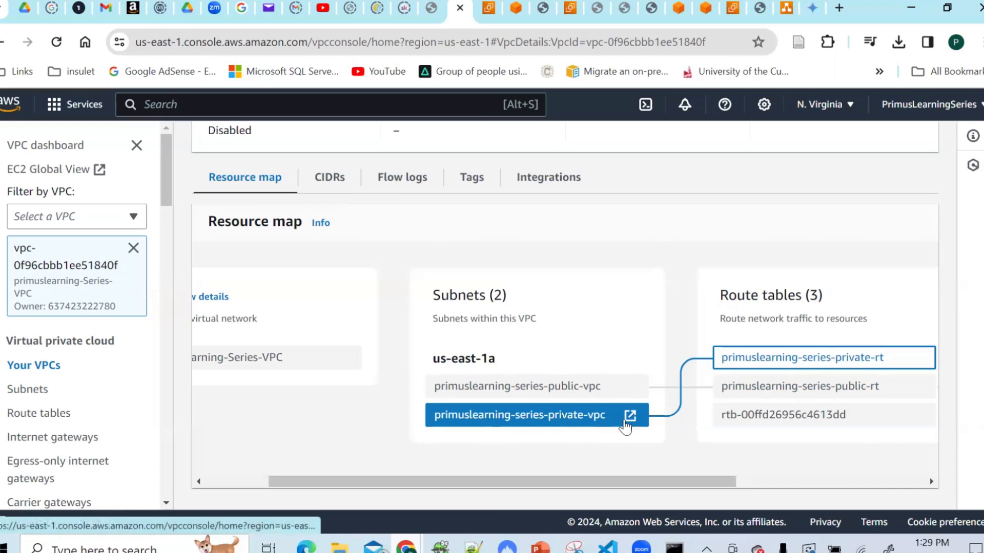
drag(640, 489, 771, 487)
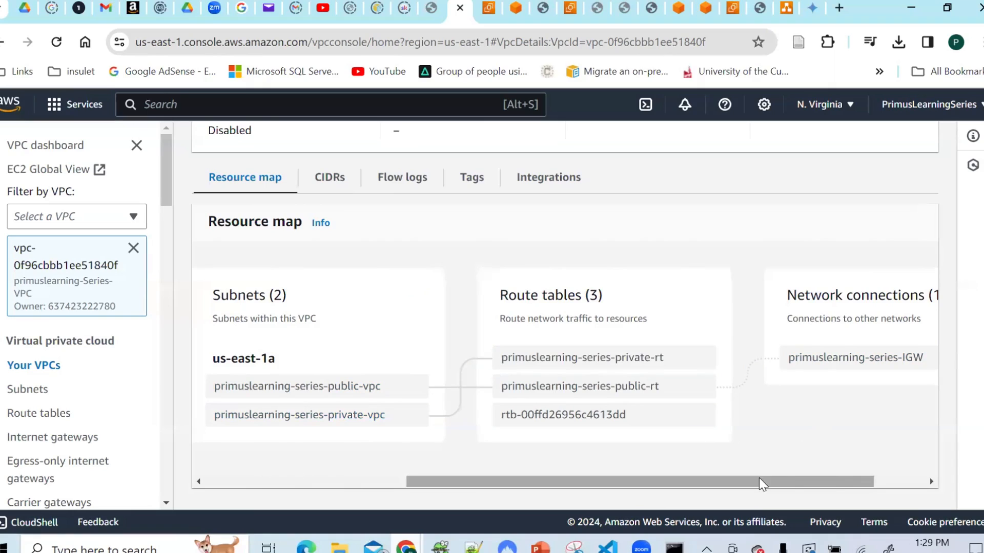
right_click(801, 477)
drag(789, 482, 841, 483)
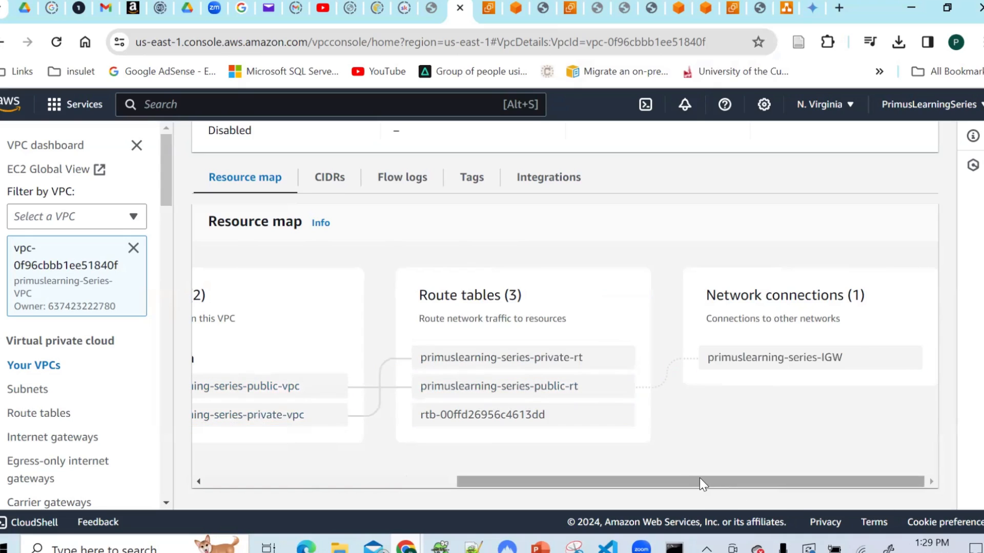
drag(700, 479, 402, 484)
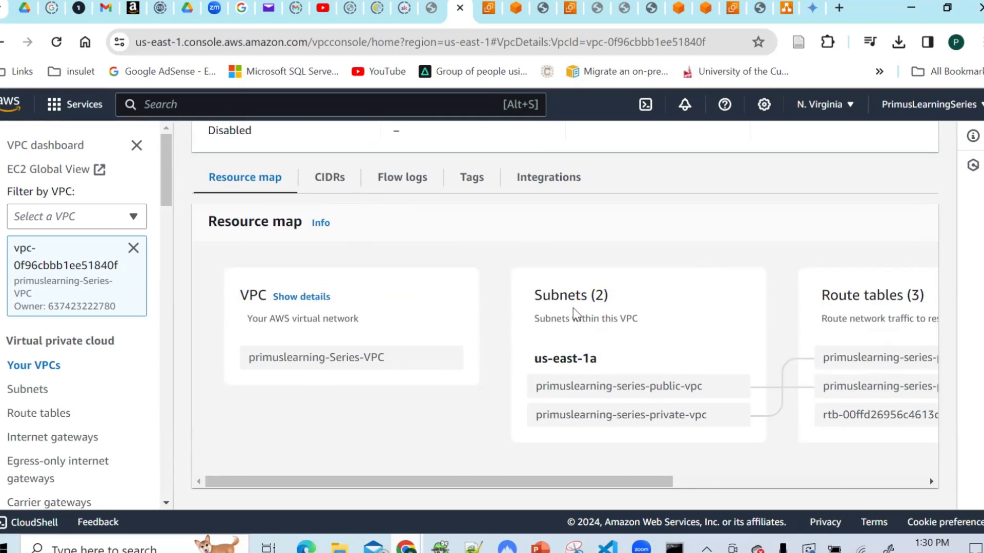
click(733, 381)
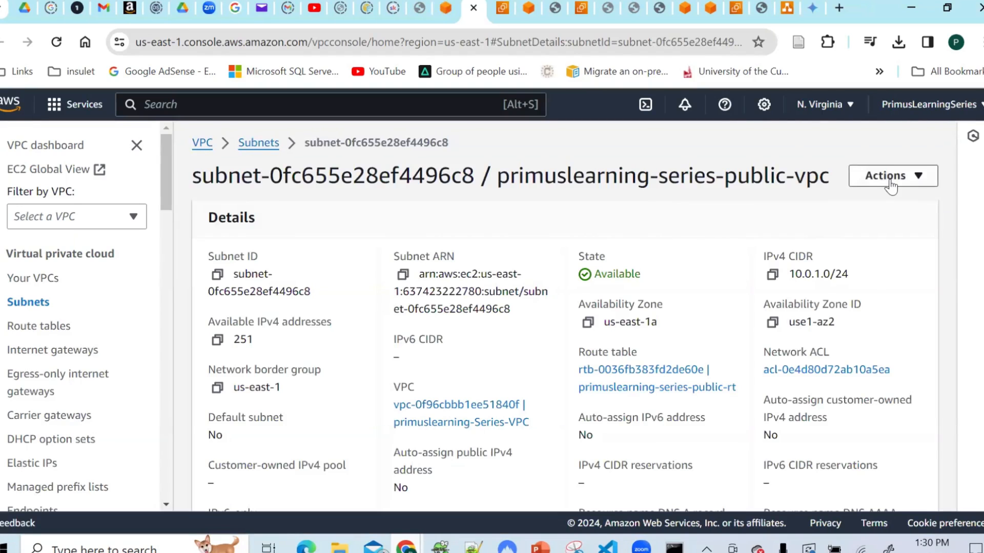
click(891, 185)
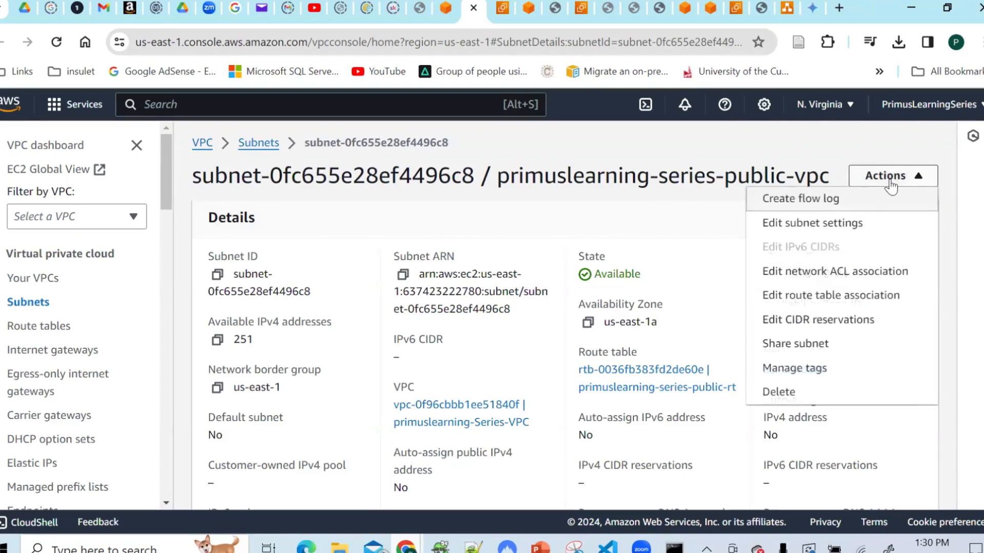
click(843, 226)
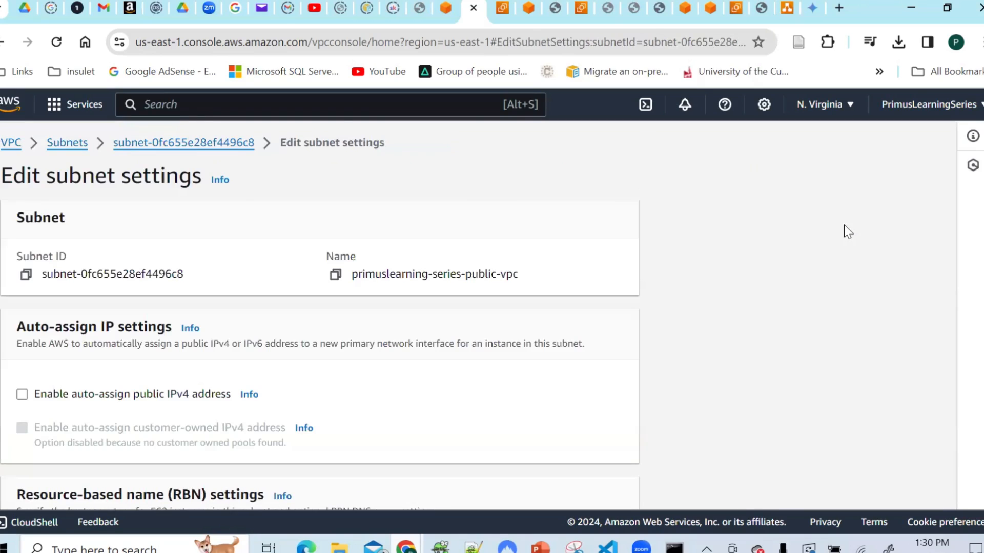
drag(978, 264, 978, 471)
drag(979, 405, 978, 185)
click(2, 45)
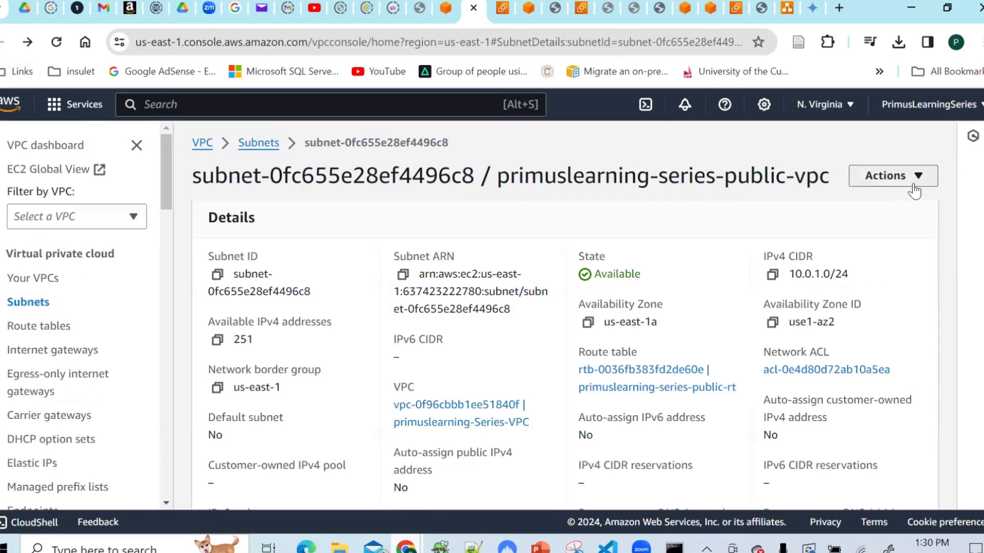
- Change the public subnet's Name tag to primuslearning-series-public-subnet and save the tags
click(915, 190)
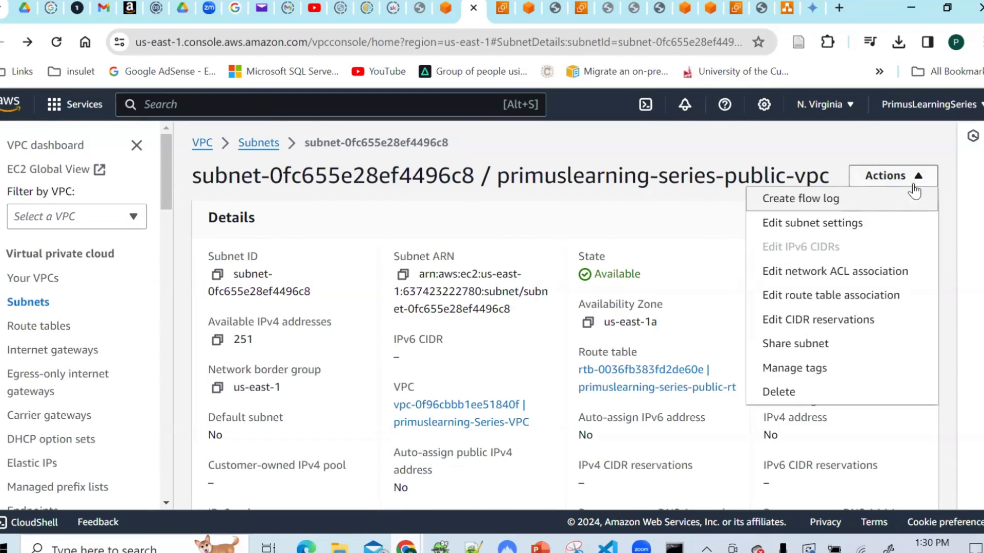
click(826, 370)
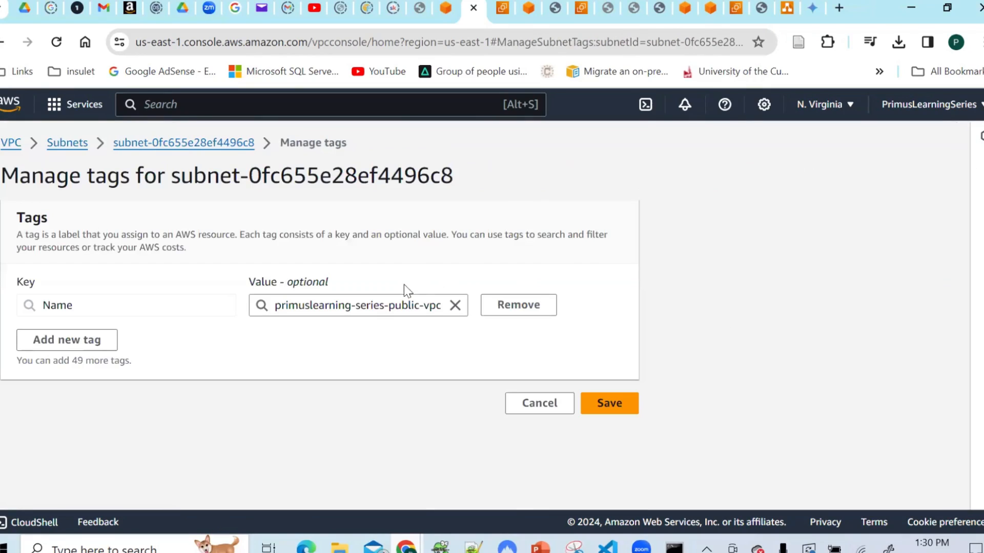
click(442, 310)
key(BackSpace)
key(BackSpace)
key(BackSpace)
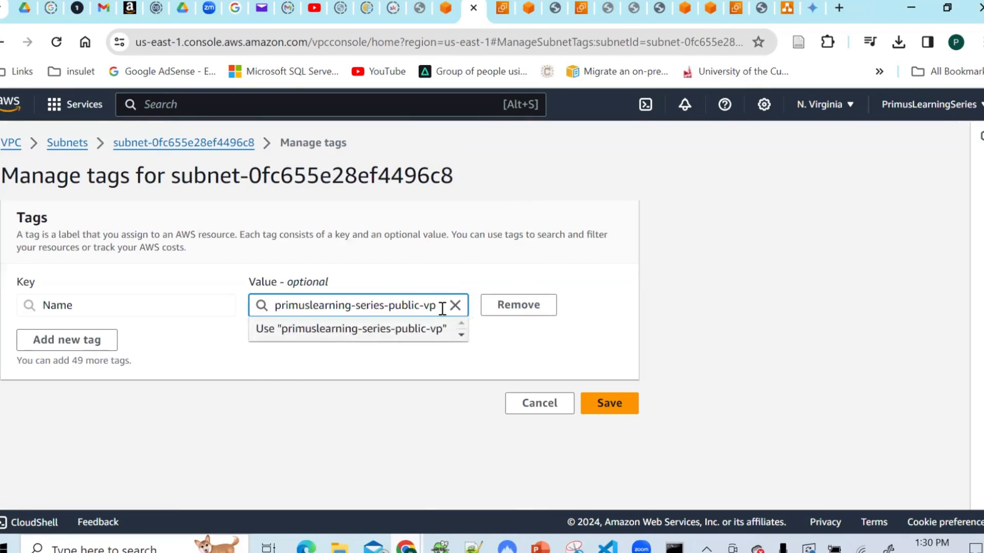
text(subnet)
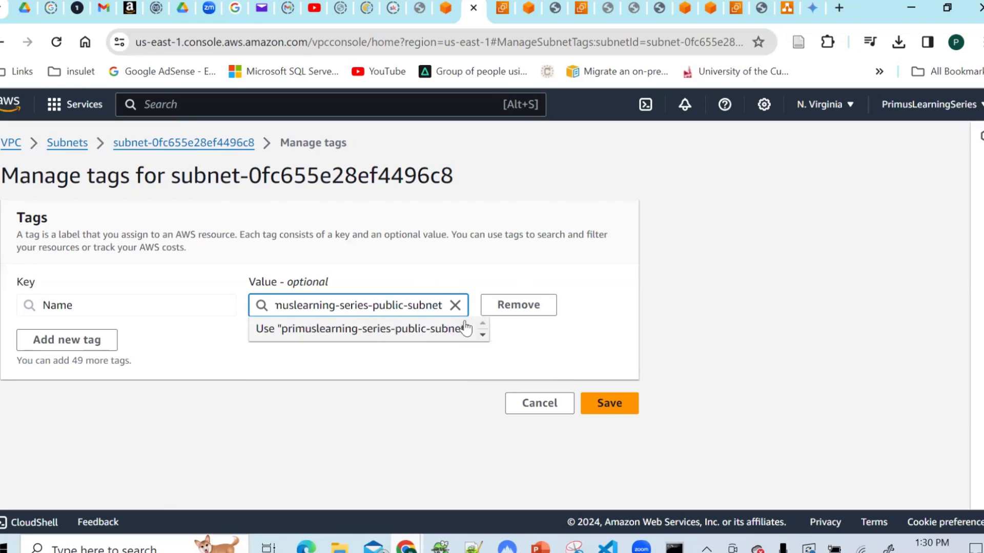
click(612, 400)
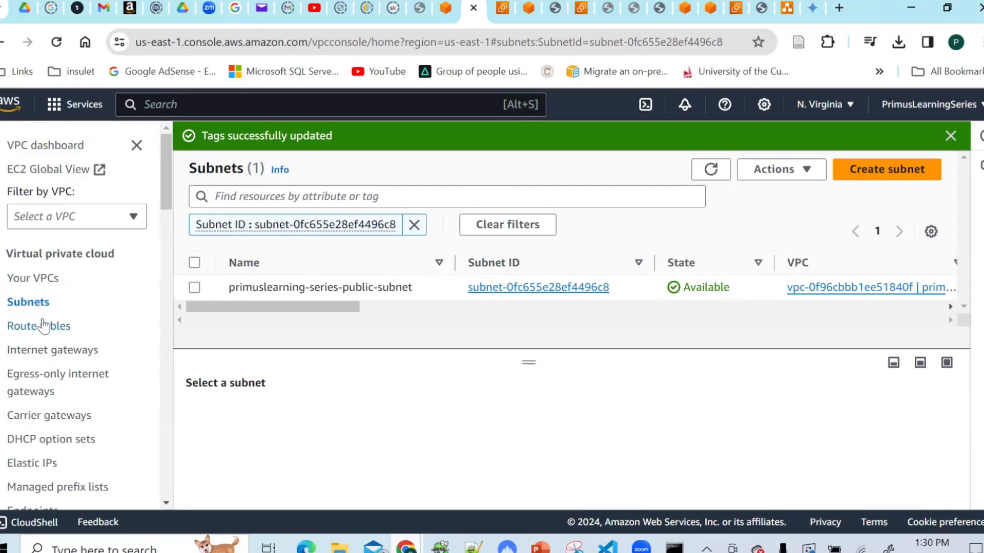
- Find primuslearning-series-private-vpc in the full subnet list, rename it primuslearning-series-private-subnet and save the name
click(31, 304)
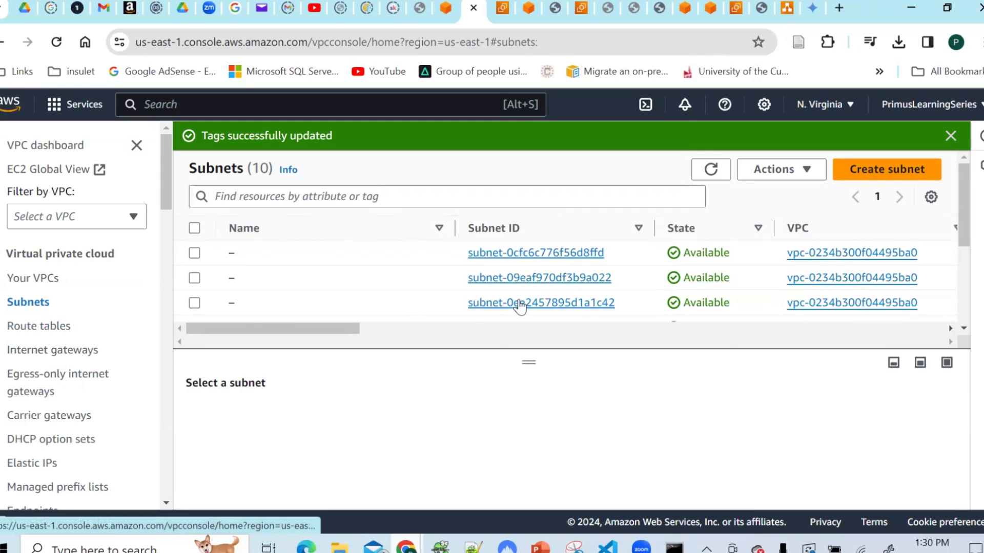
drag(962, 217, 968, 245)
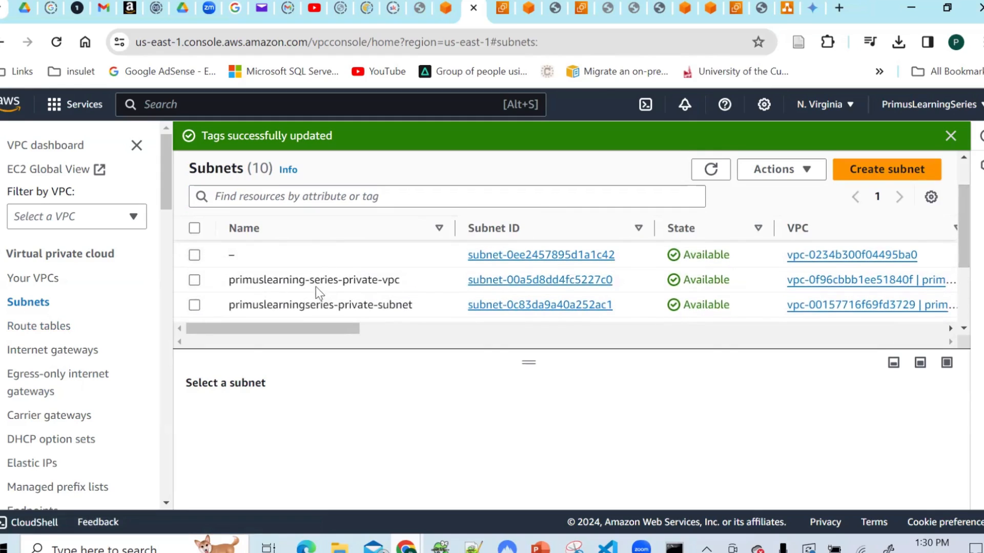
click(410, 281)
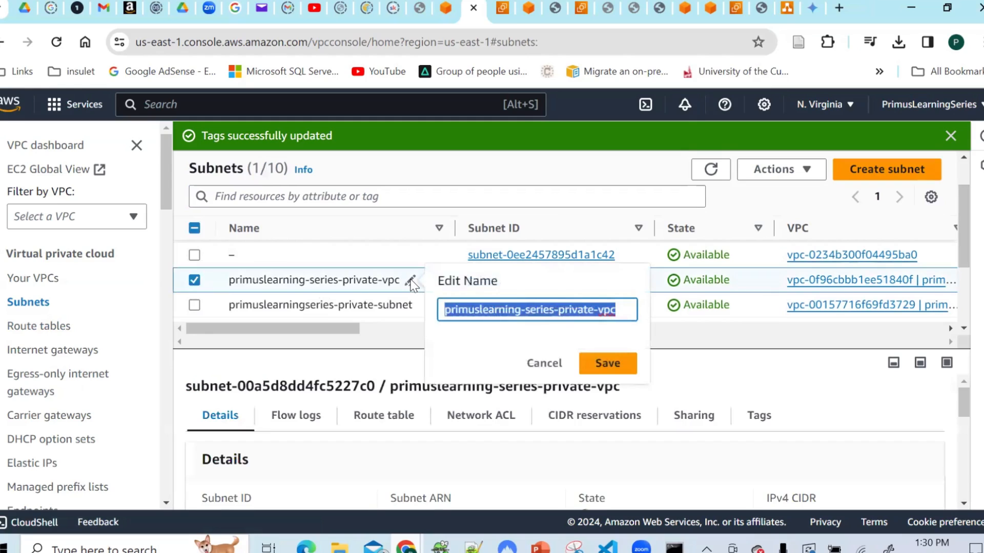
click(620, 309)
key(BackSpace)
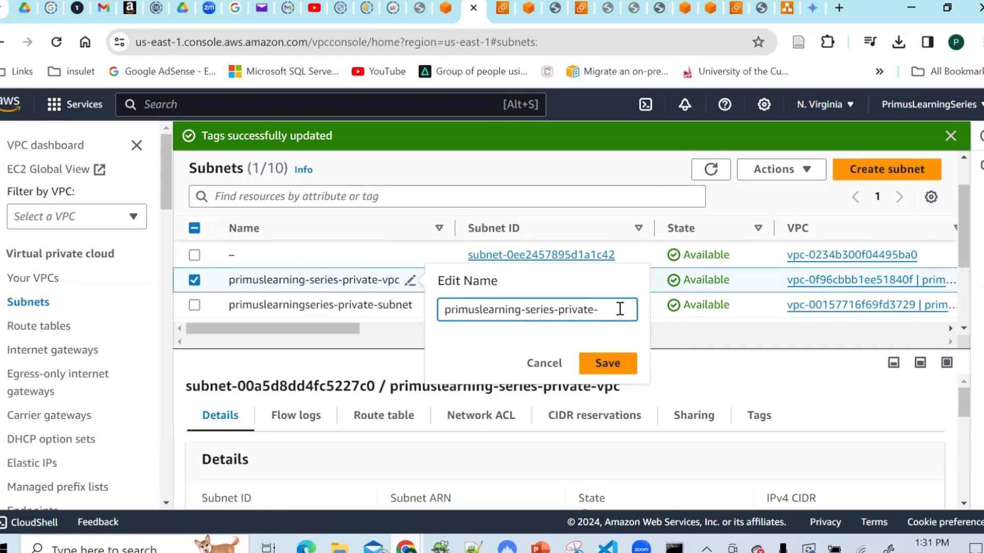
text(subnet)
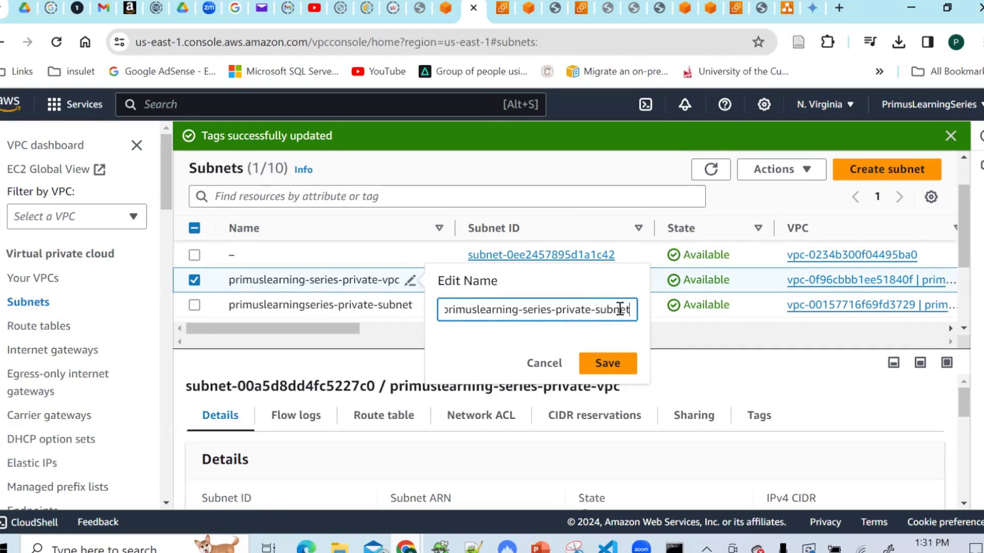
click(609, 361)
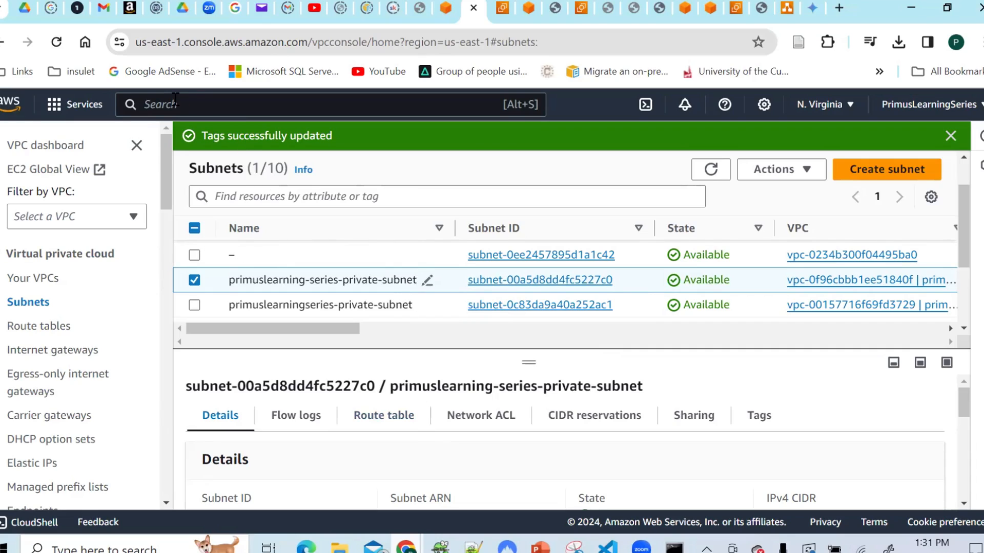
- Open the EC2 service and consult the network diagram in PowerPoint before returning to the EC2 dashboard in the browser
text(ec2)
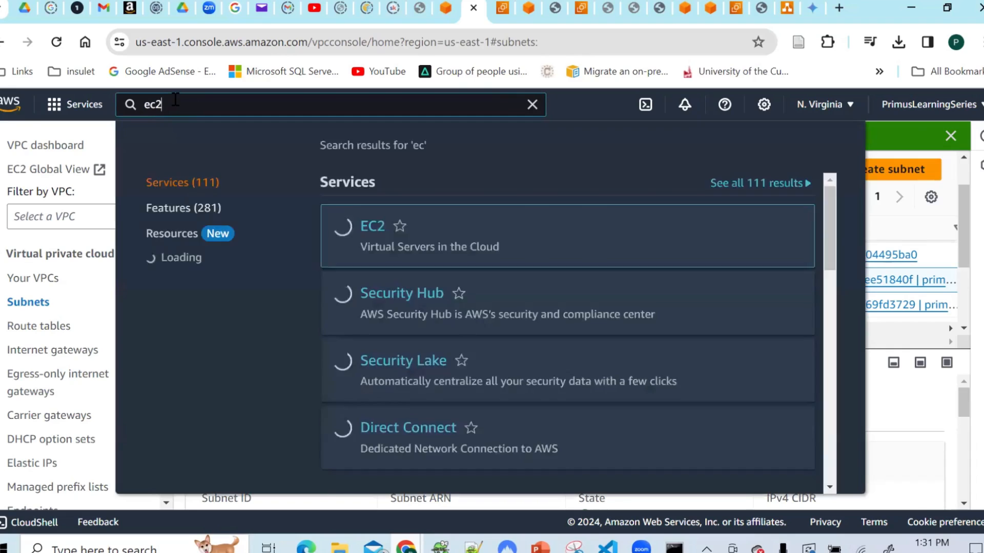
click(378, 233)
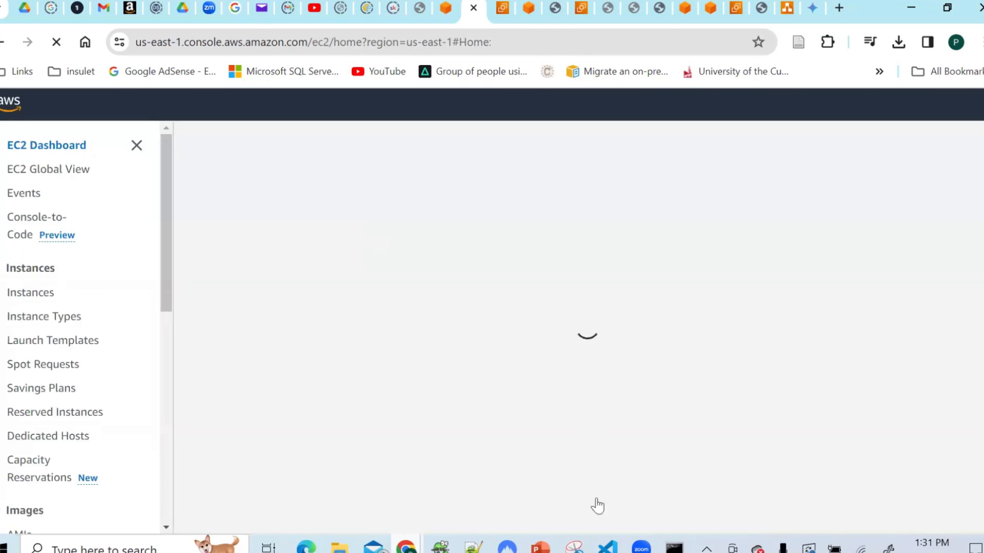
mouse_move(539, 544)
click(595, 404)
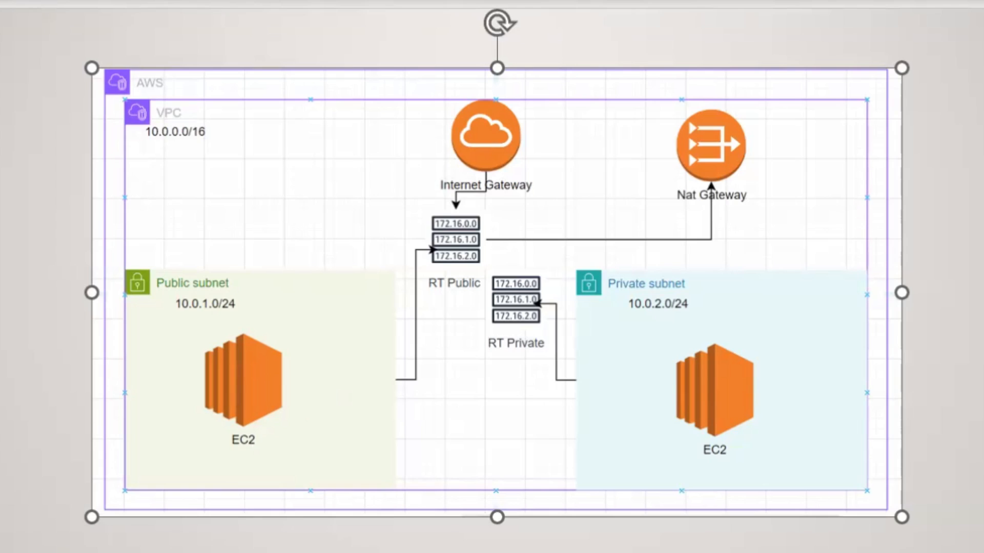
mouse_move(241, 552)
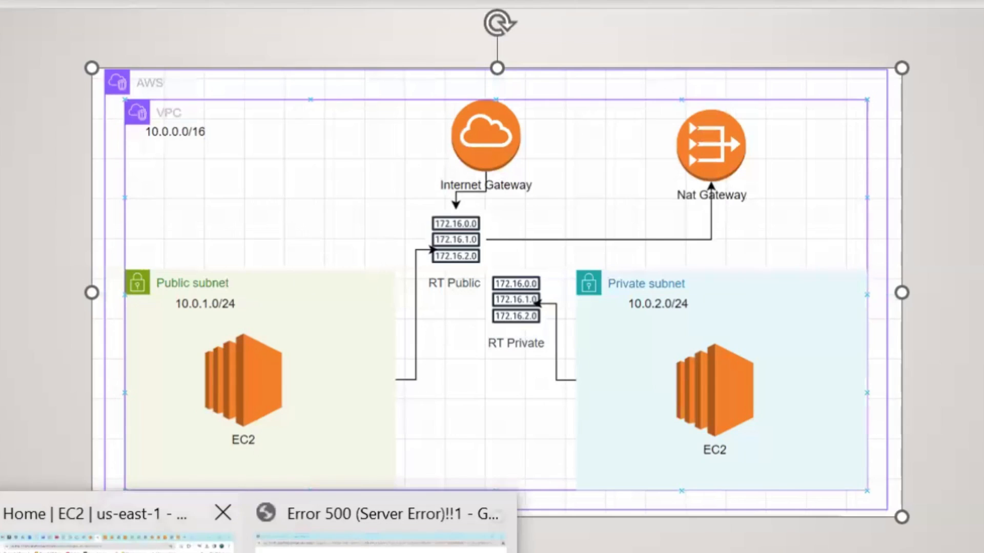
click(118, 547)
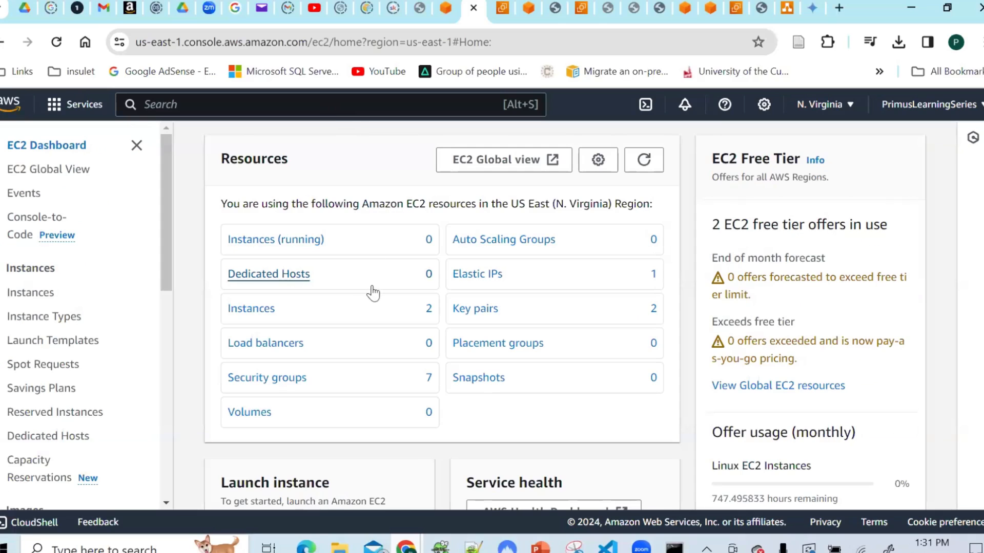
- Start launching a new instance from the running instances list and name it primuslearning-public-ec2instance
click(301, 240)
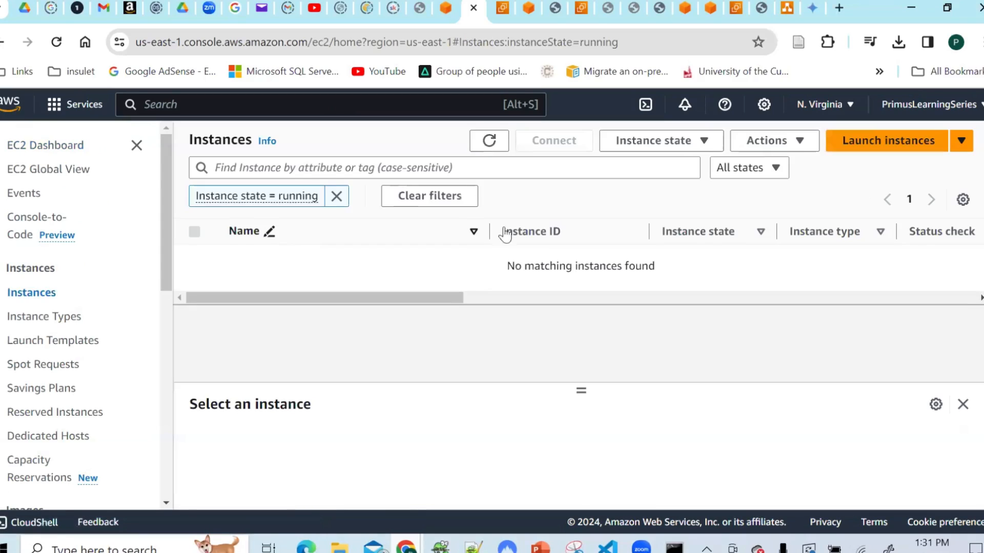
click(862, 153)
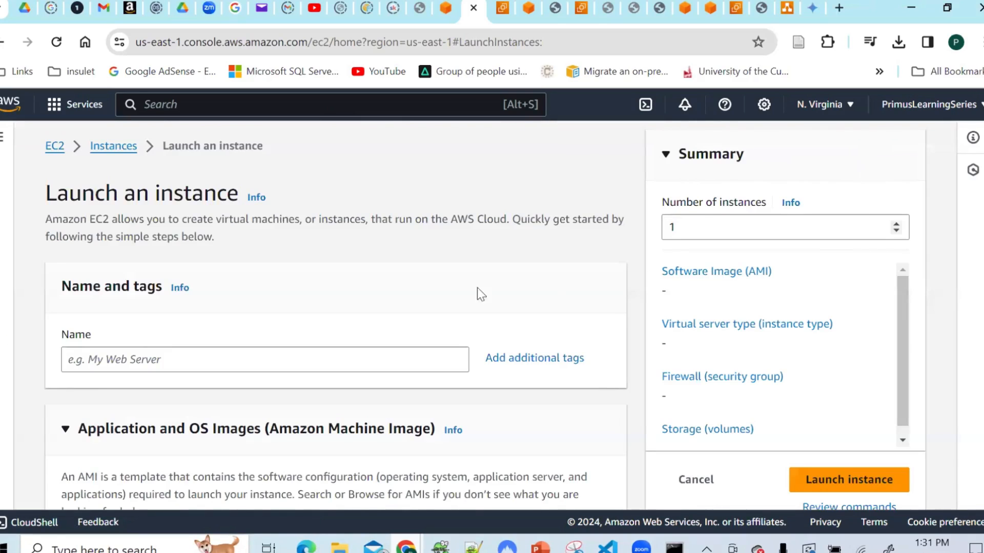
click(188, 358)
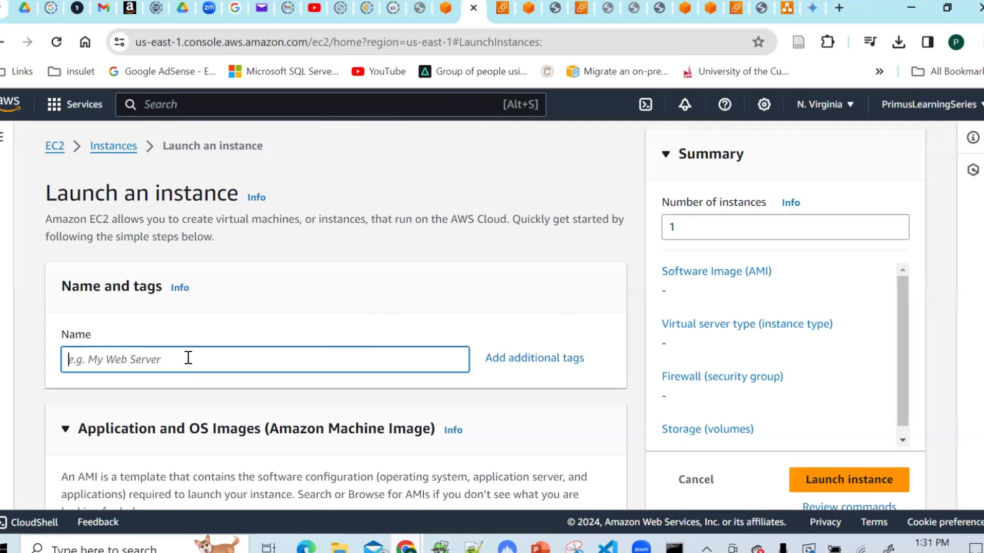
text(primuslearning-public-ec2)
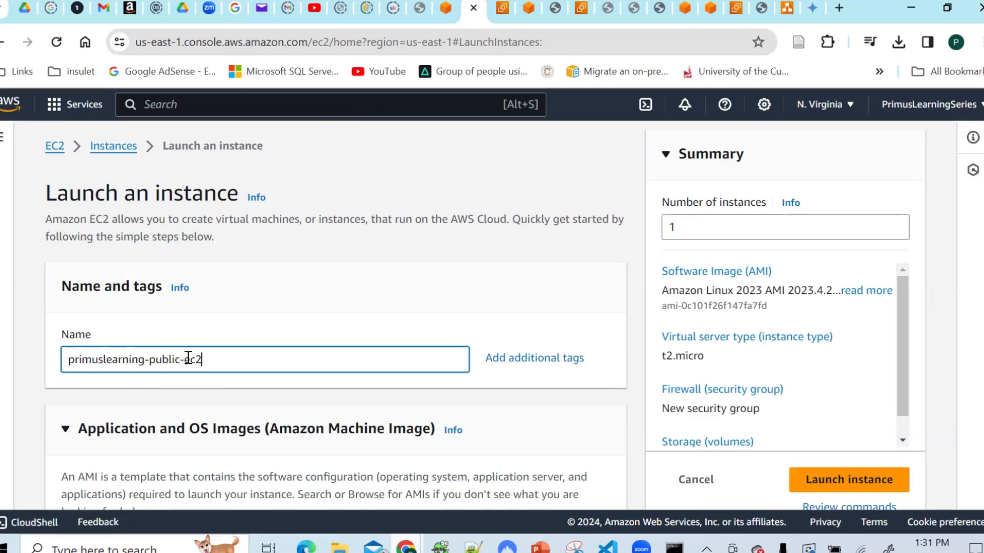
text(instance)
- Choose the Ubuntu Server 22.04 LTS (HVM), SSD Volume Type image for the instance and review its details
scroll(256, 400, down, 6)
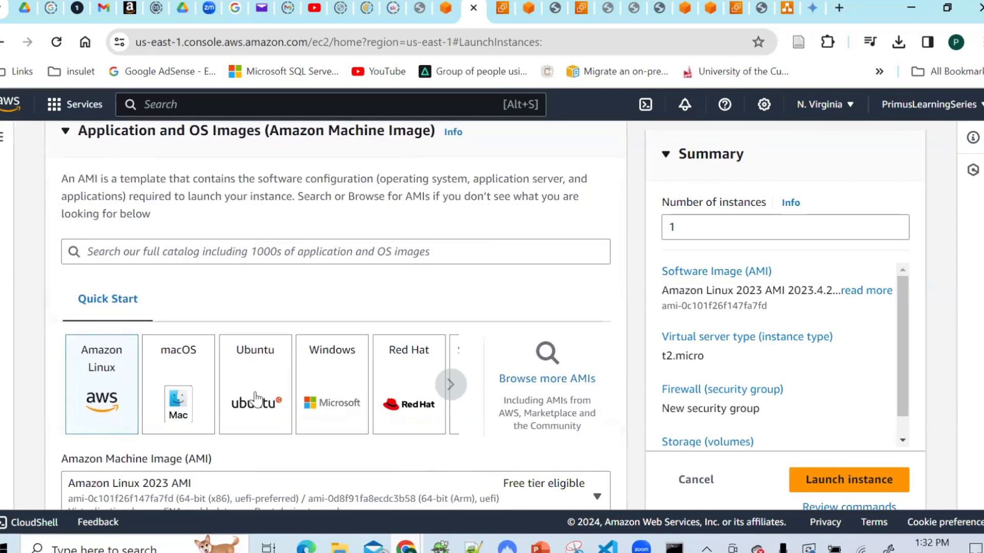
click(257, 400)
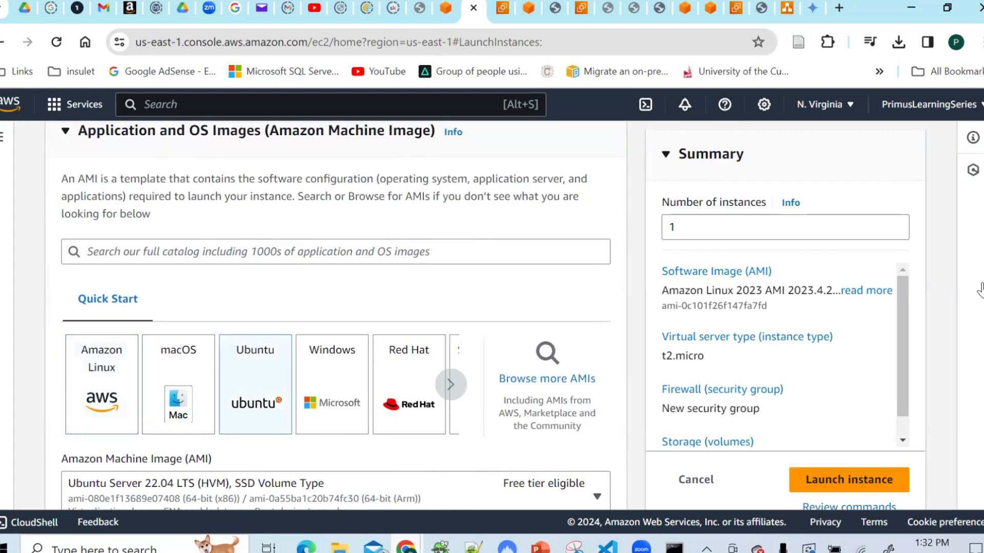
scroll(979, 253, down, 4)
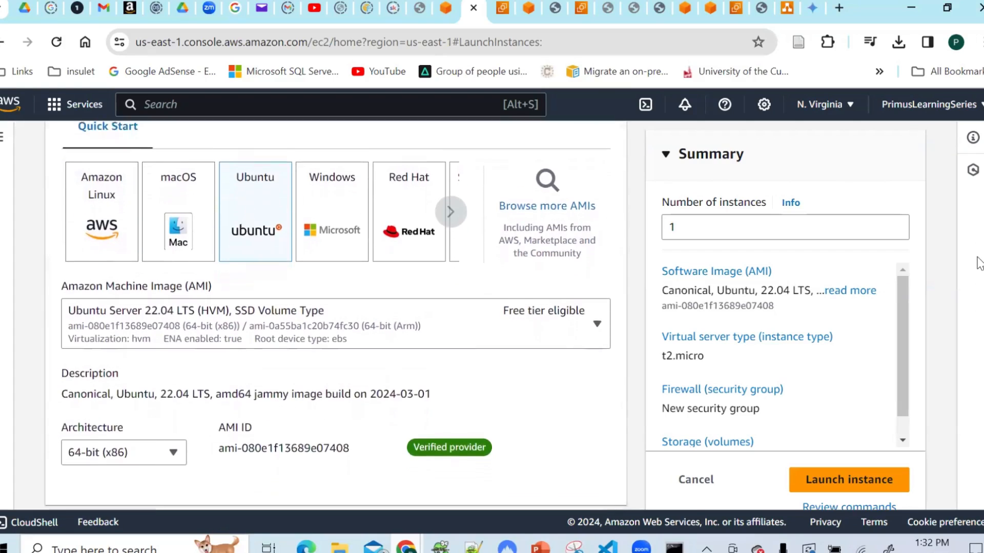
scroll(979, 277, down, 3)
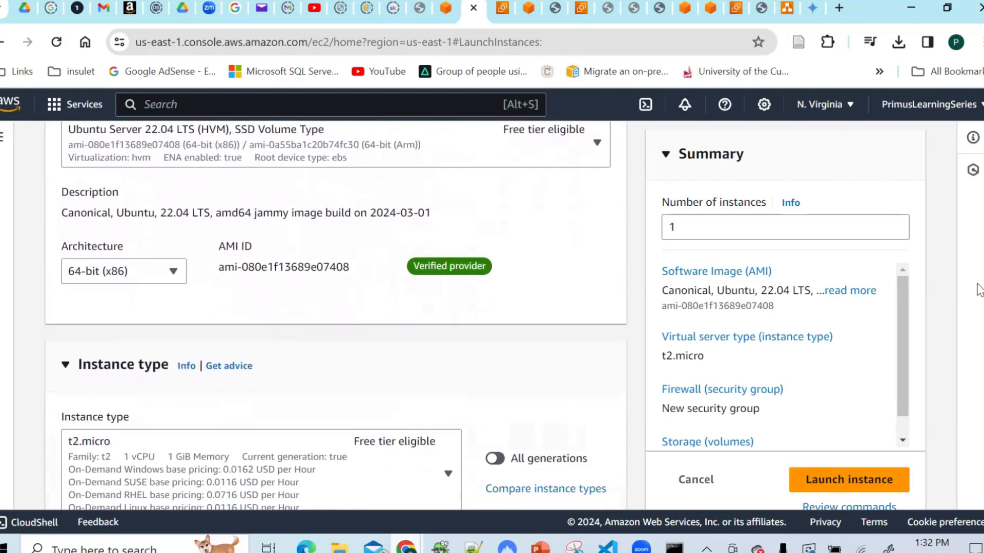
- Dismiss creating a new key pair and select the existing primuslearningseries-vpc-kp key pair for the instance login
scroll(980, 289, down, 5)
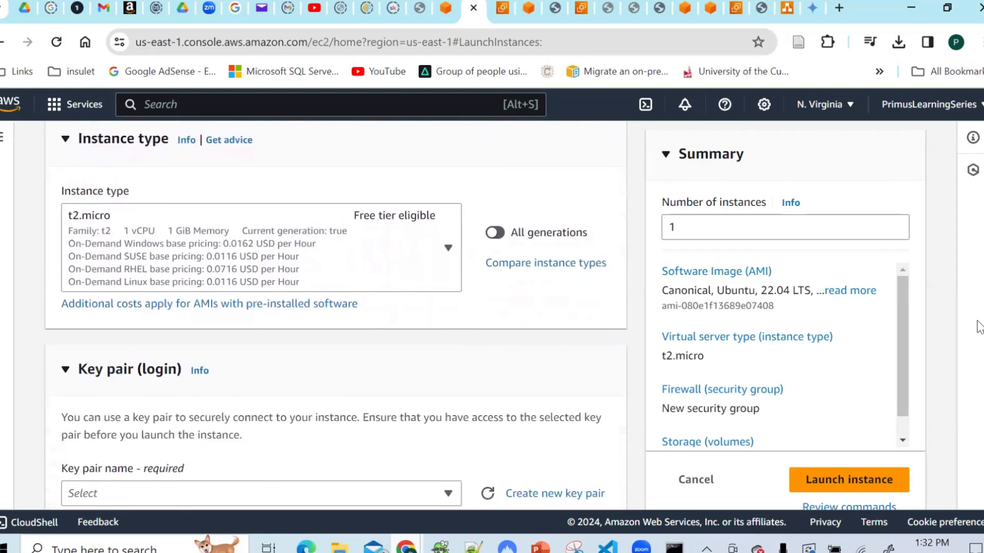
scroll(980, 332, down, 3)
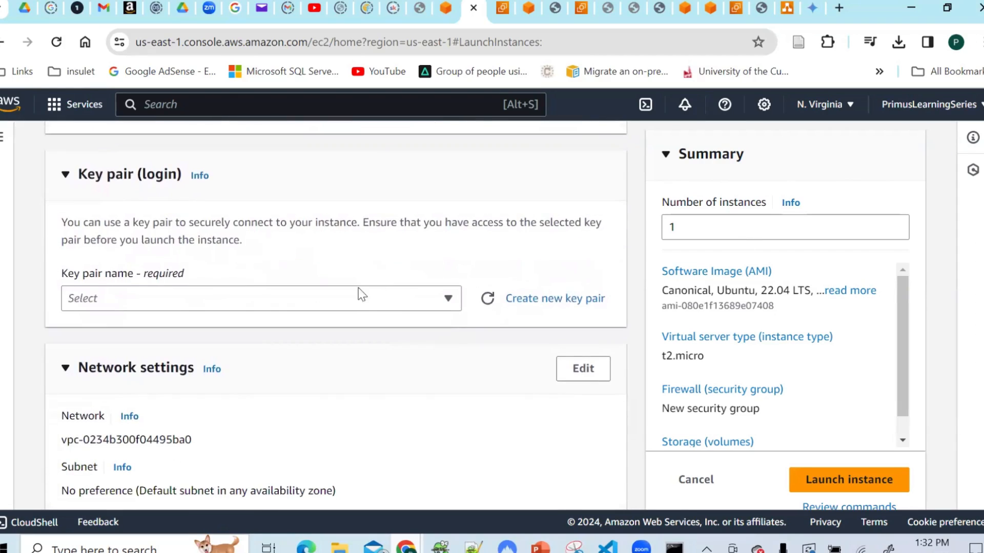
click(361, 302)
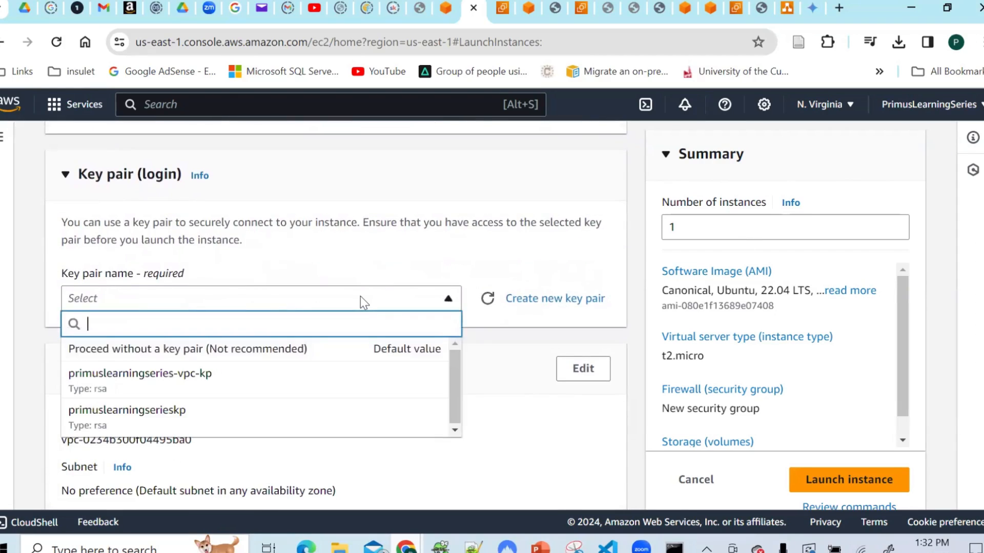
click(541, 302)
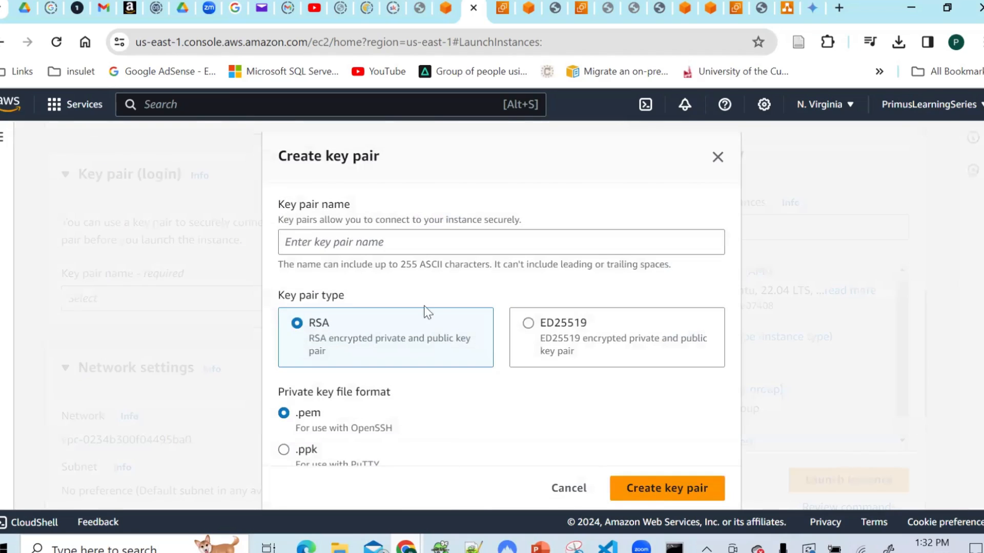
click(567, 488)
click(360, 306)
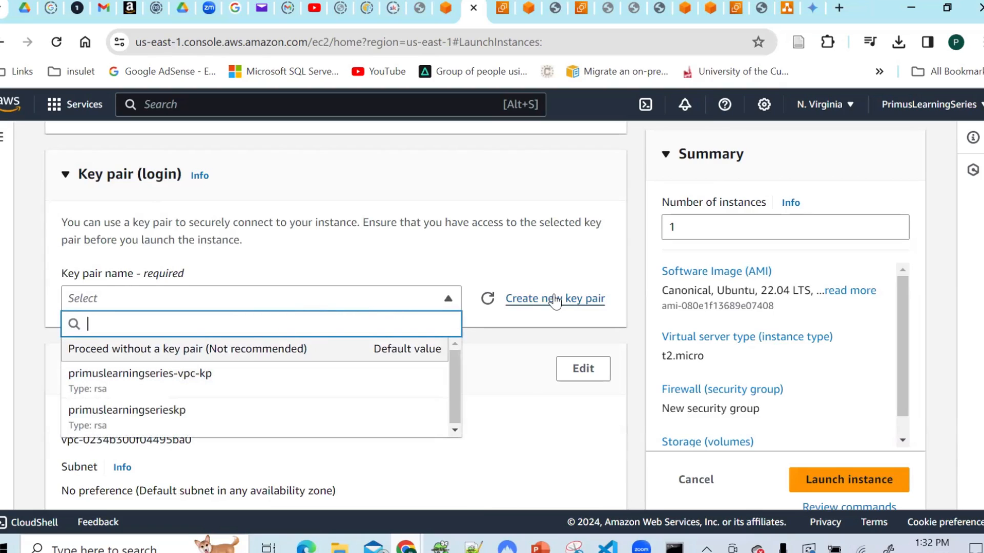
click(243, 385)
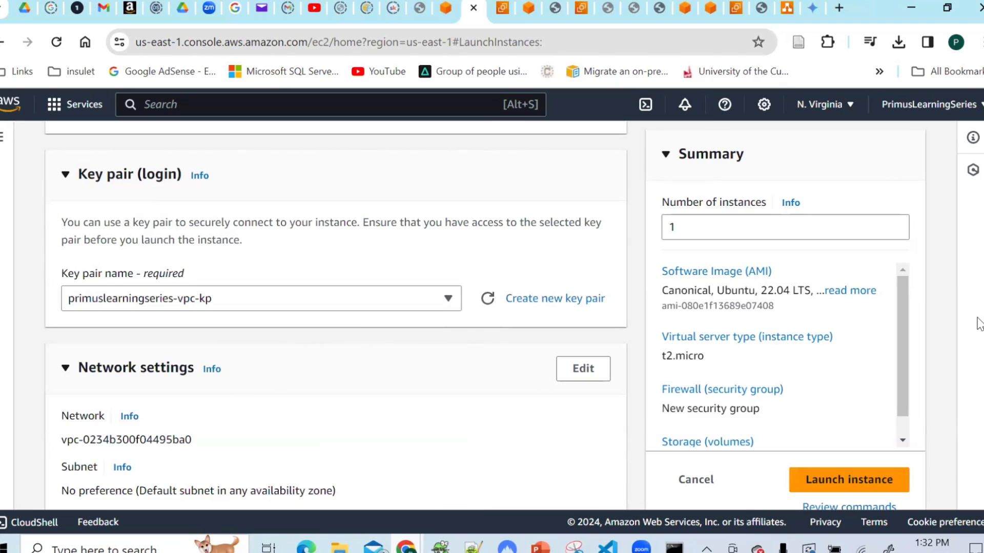
- Edit the instance's network settings to use the primuslearning-Series-VPC and its primuslearning-series-public-subnet
scroll(979, 323, down, 4)
scroll(977, 345, up, 1)
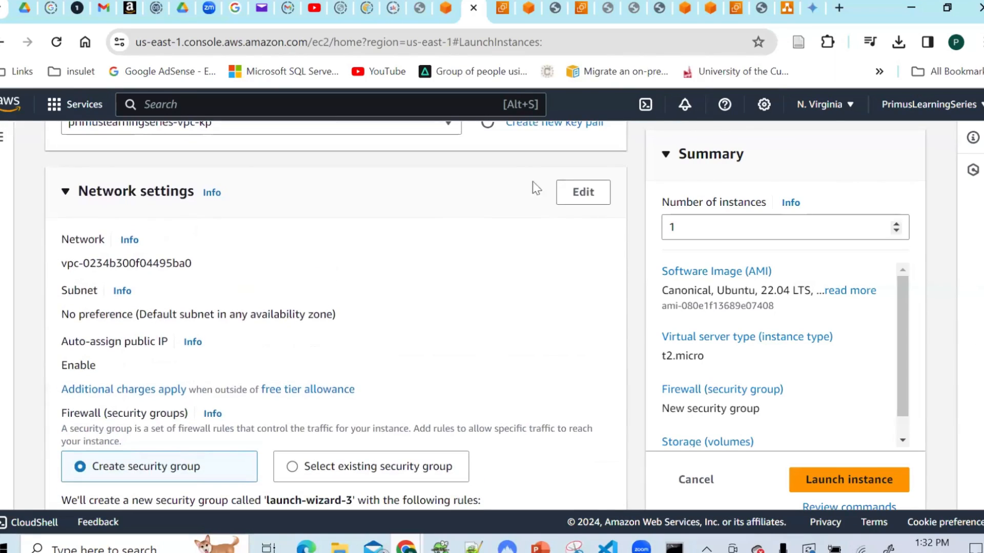
click(580, 192)
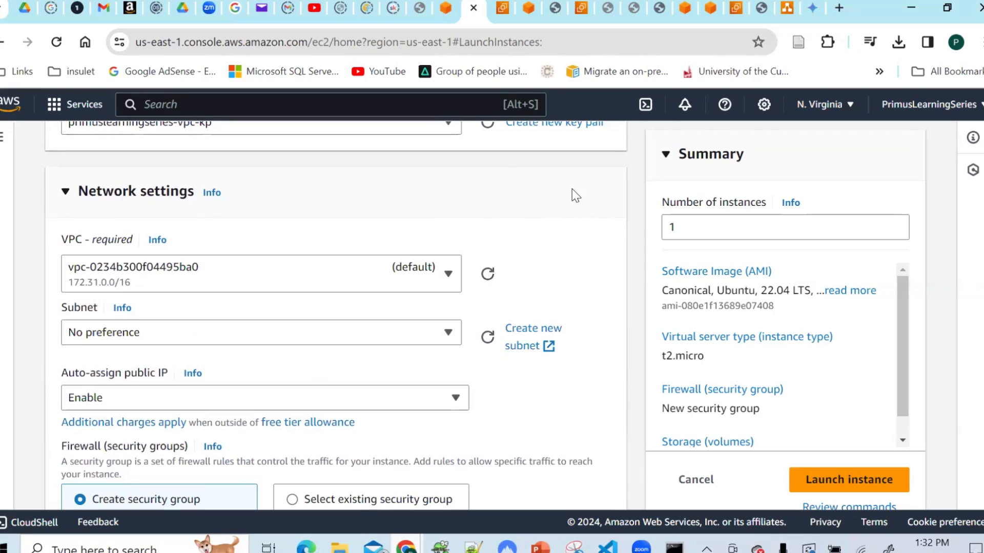
click(233, 278)
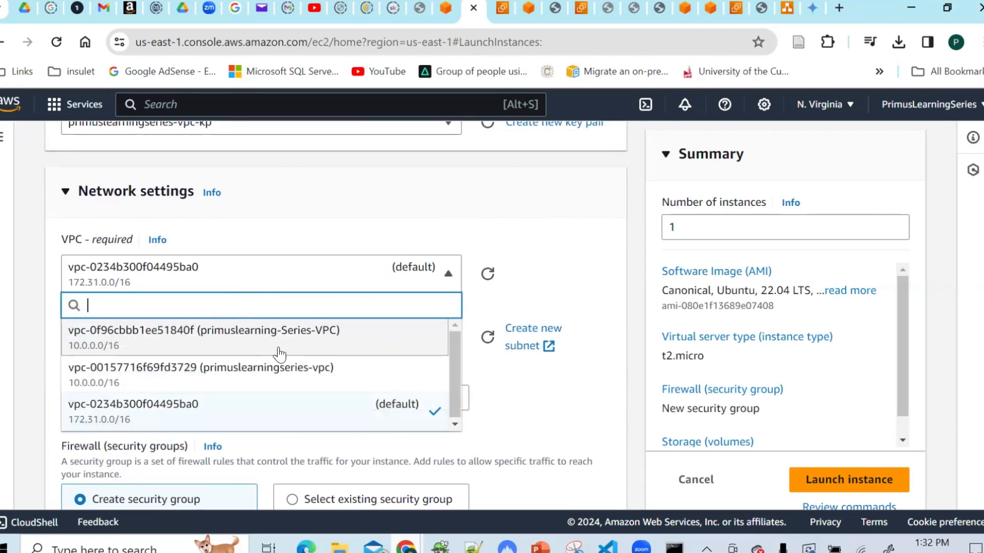
click(252, 339)
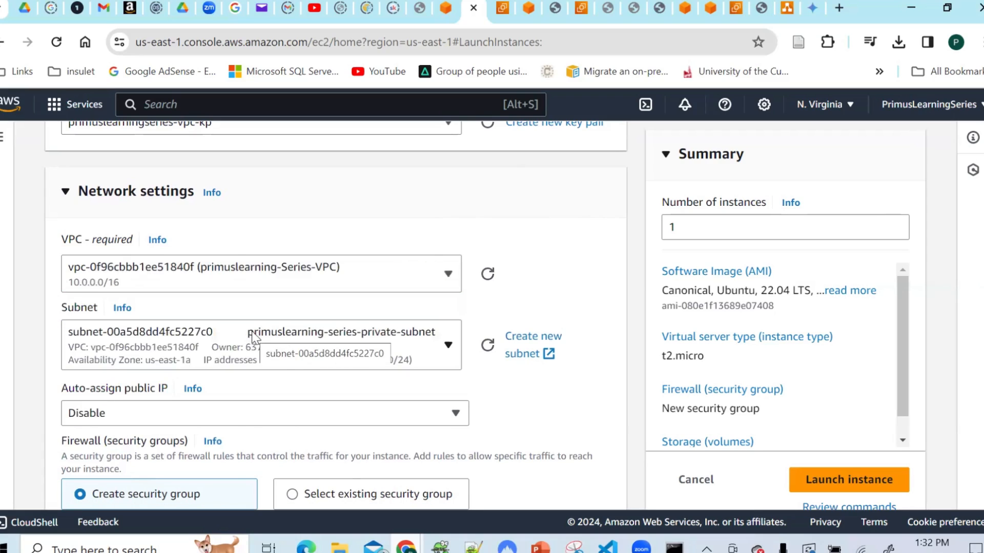
click(433, 345)
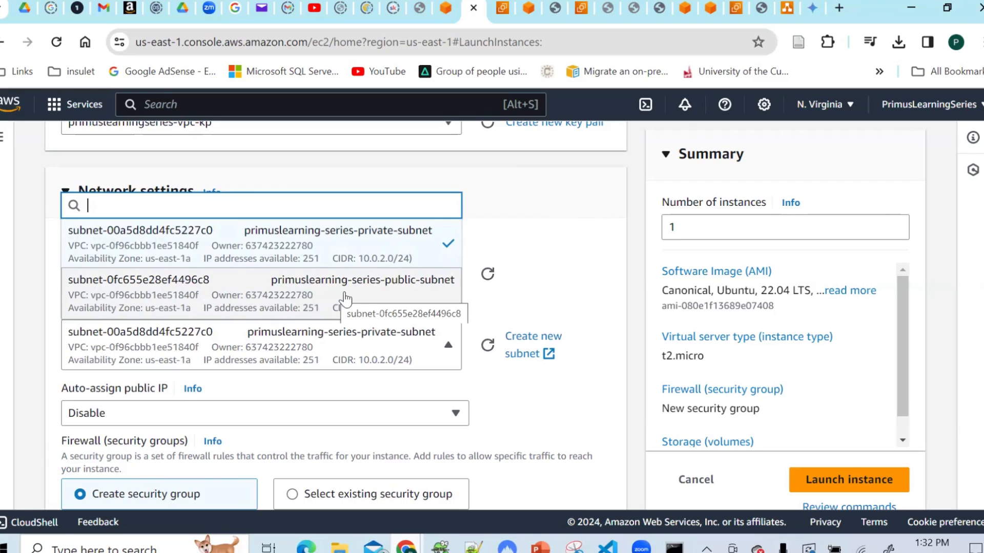
click(437, 294)
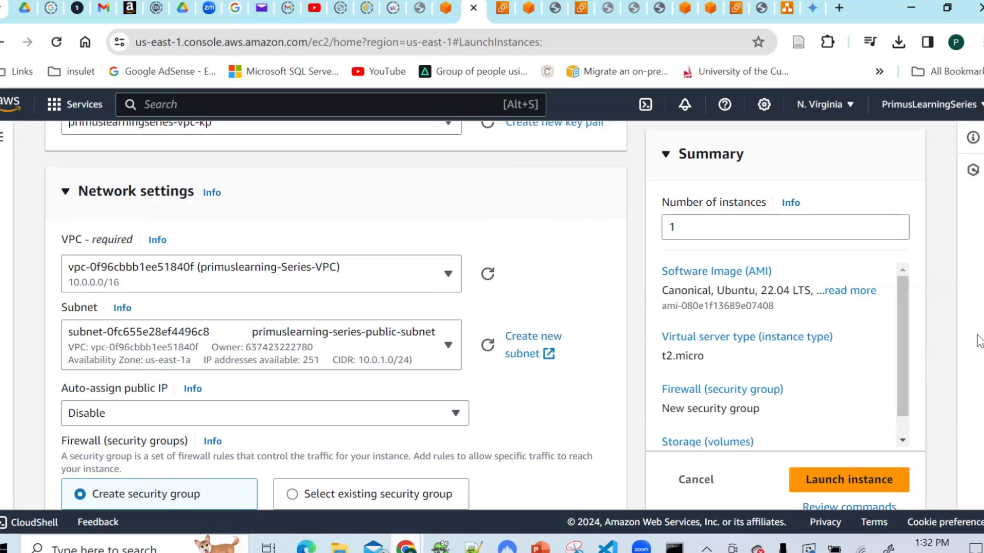
- Enable auto-assignment of a public IP for the instance
scroll(979, 359, down, 3)
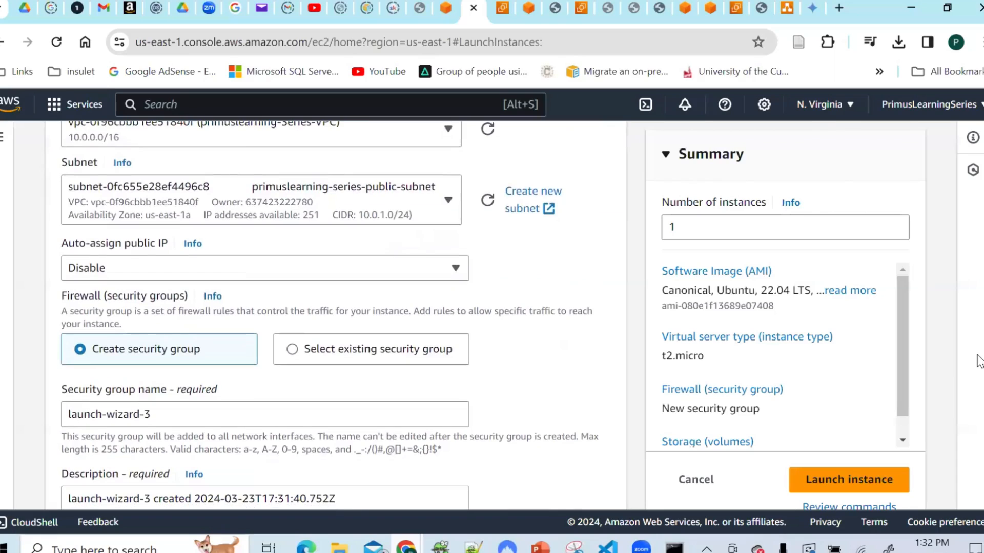
click(407, 267)
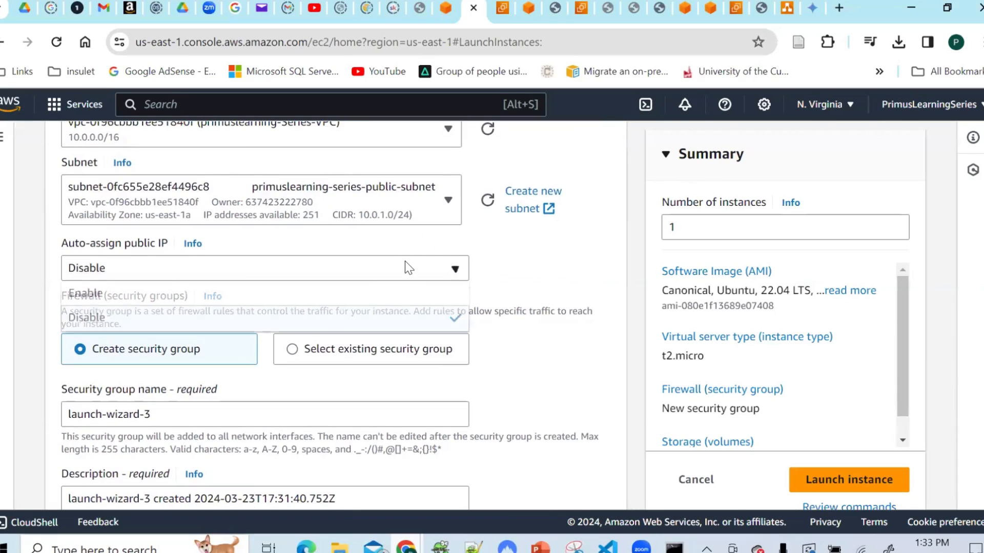
click(129, 295)
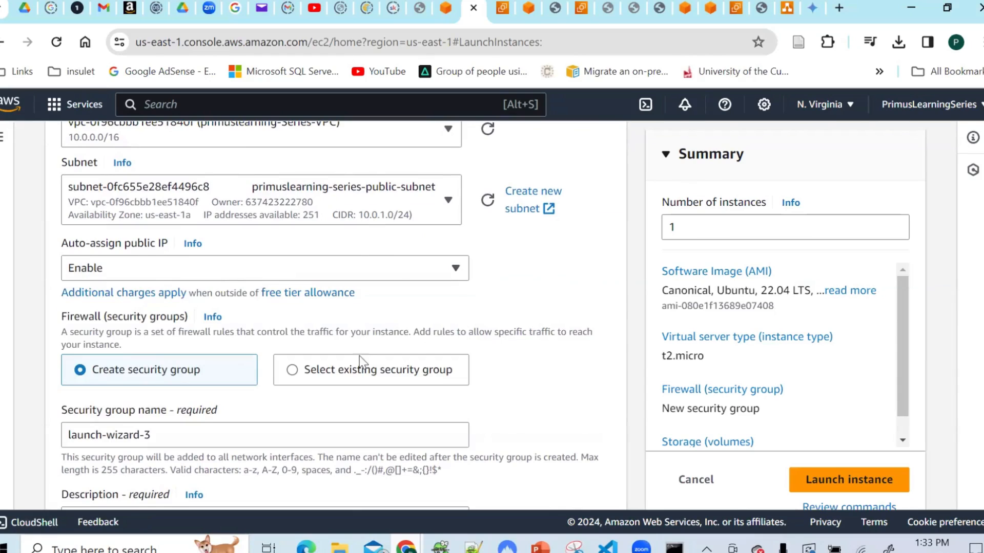
- Choose to create a new security group, using primuslearning-series-pubic-sg as both its name and description
click(293, 371)
scroll(978, 389, down, 3)
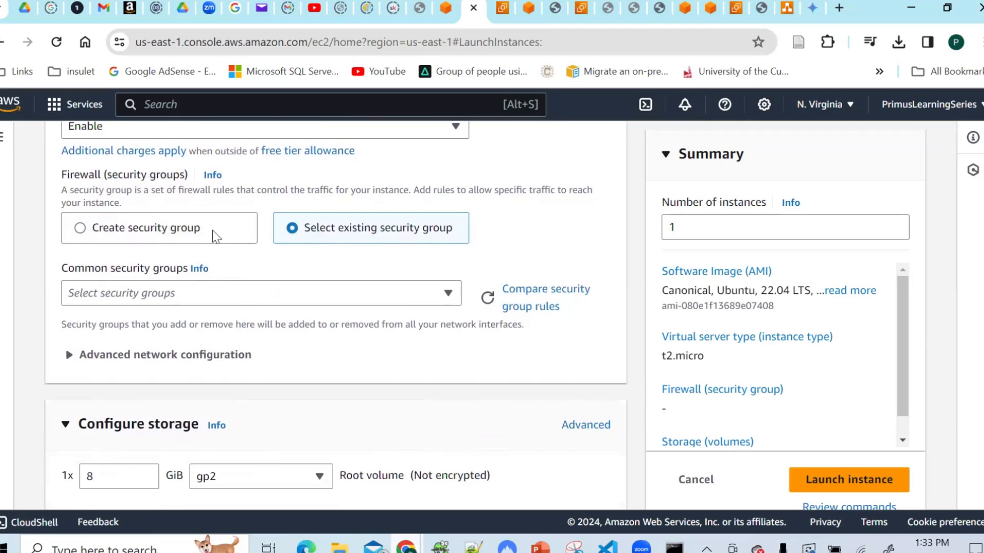
click(212, 229)
drag(174, 293, 62, 296)
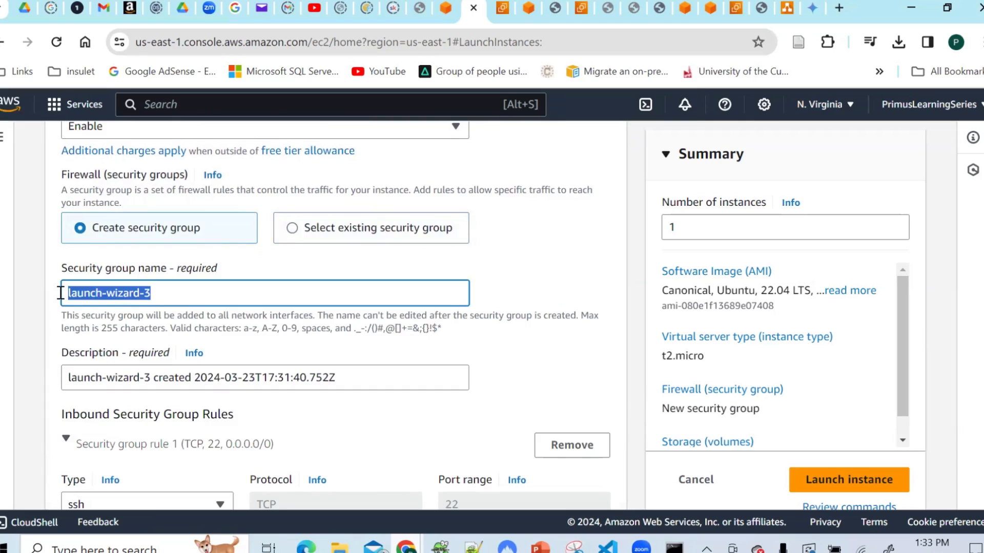
text(prim)
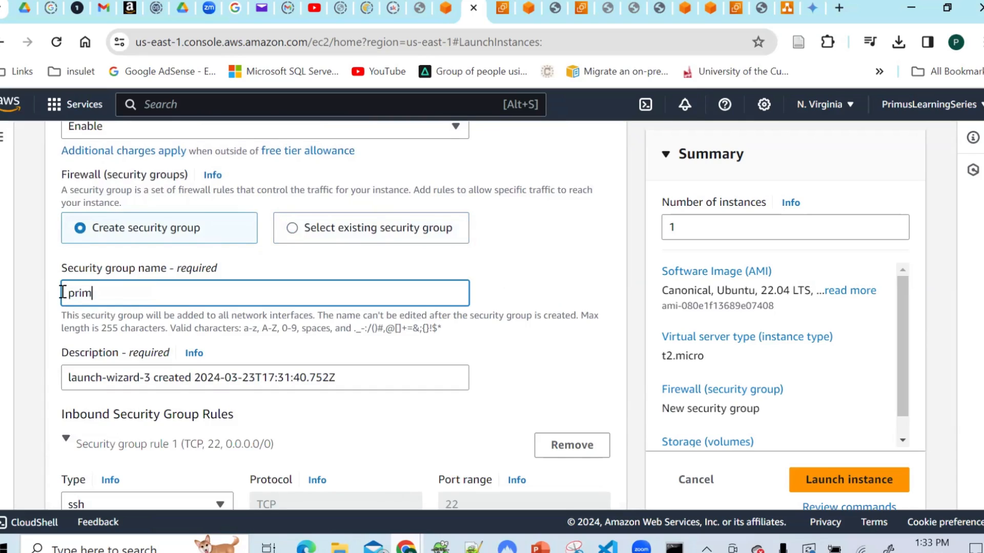
text(uslearning-series-pubic-sg)
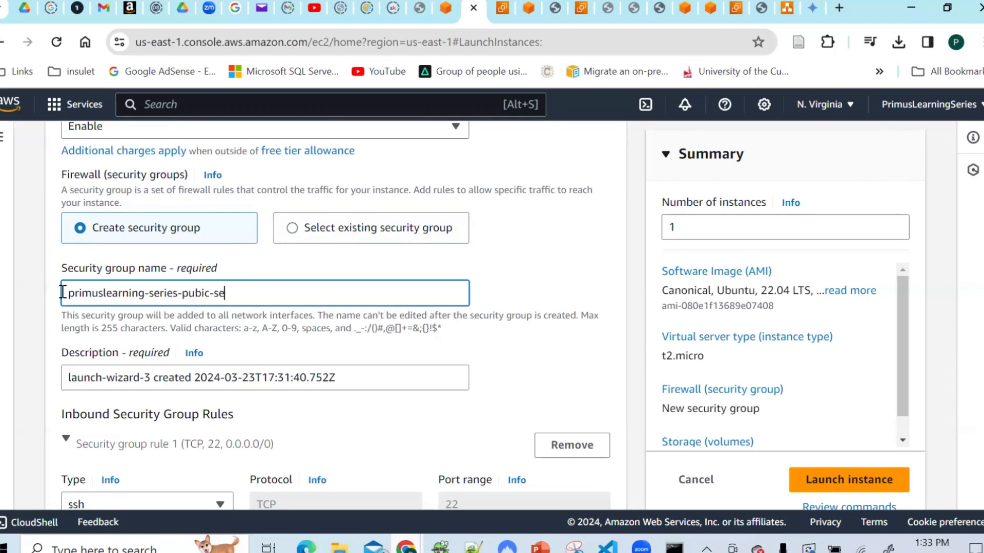
drag(243, 294, 66, 291)
key(ctrl+c)
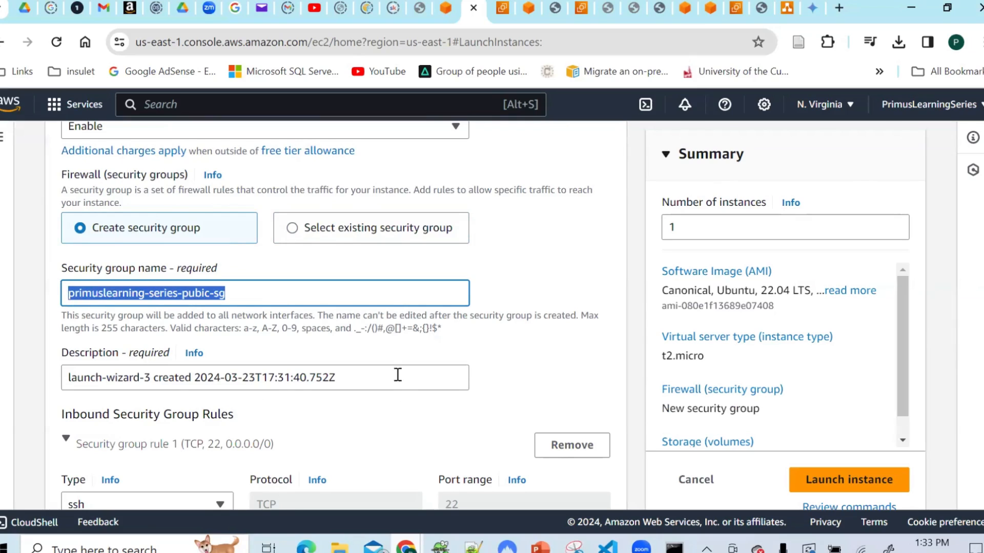
triple_click(314, 378)
key(ctrl+v)
scroll(979, 367, down, 4)
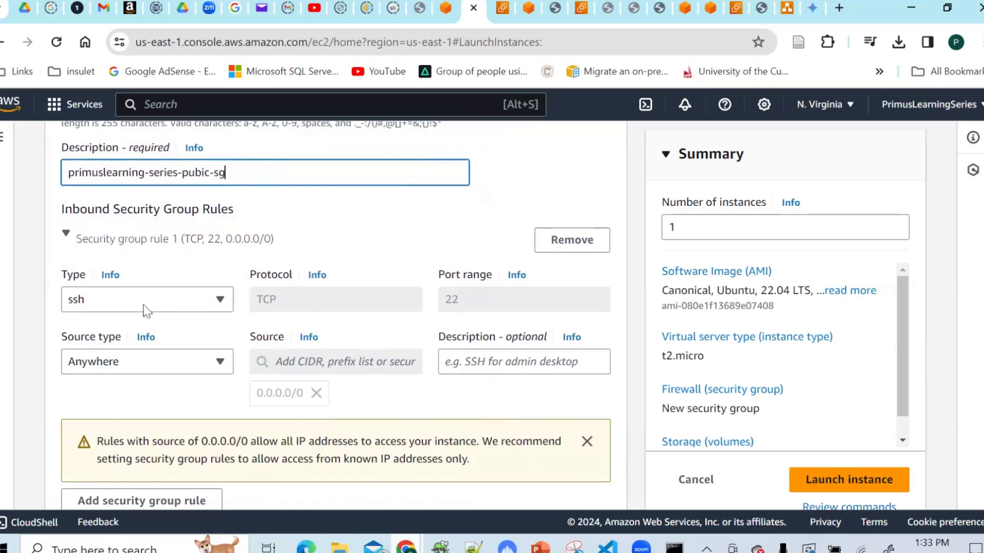
- Keep Anywhere as the source type of the ssh inbound rule and dismiss the warning about open access
click(202, 359)
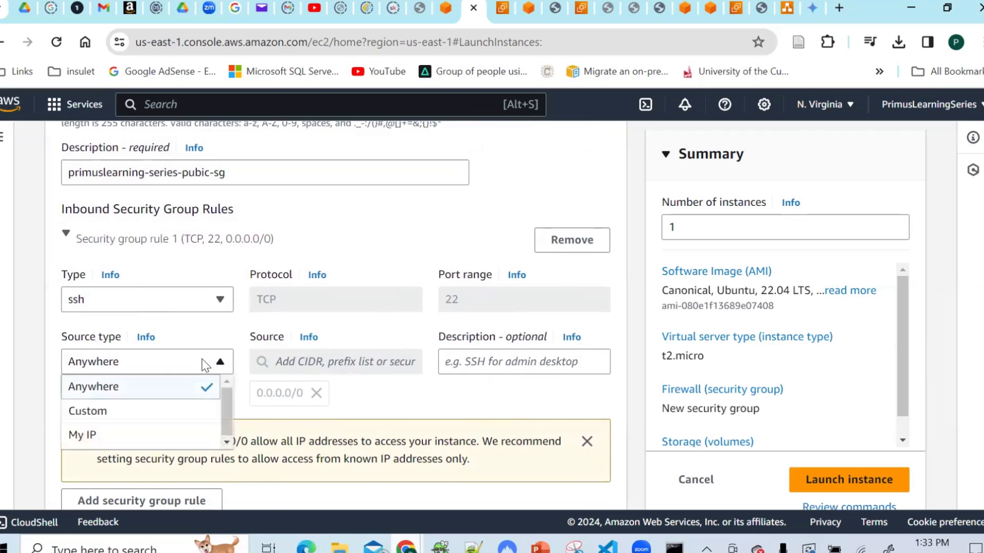
click(149, 393)
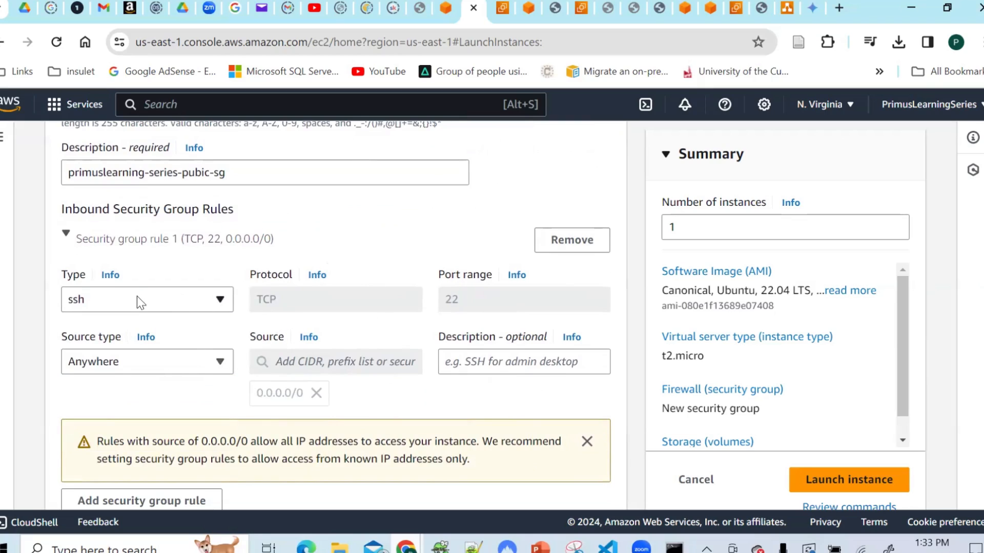
scroll(979, 397, down, 5)
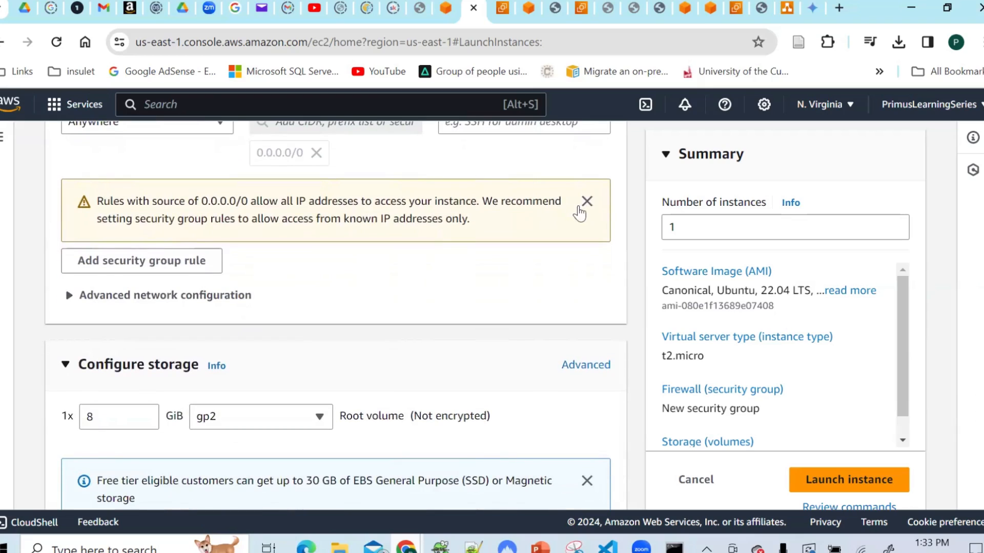
click(587, 200)
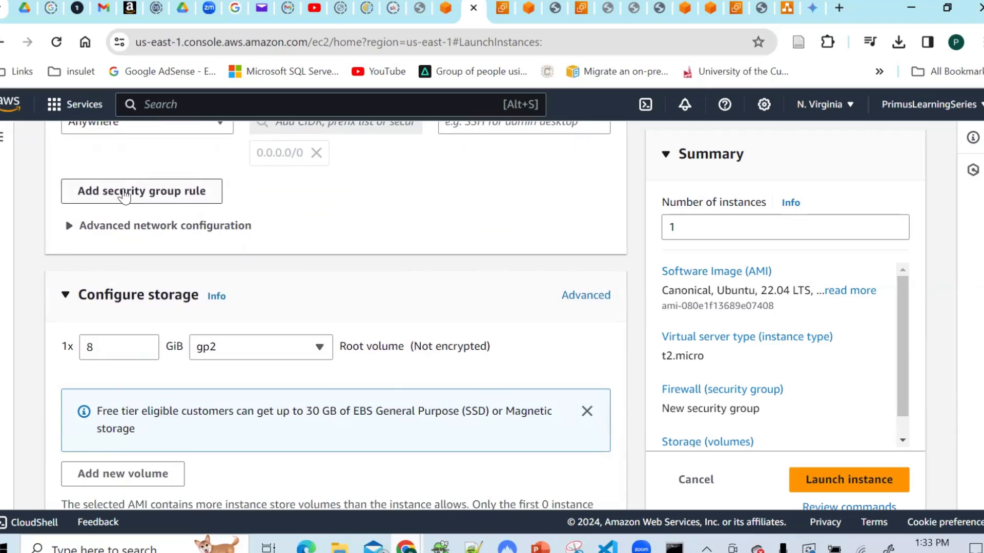
- Add a second inbound security group rule of type HTTP with Anywhere as its source type
click(137, 205)
click(145, 258)
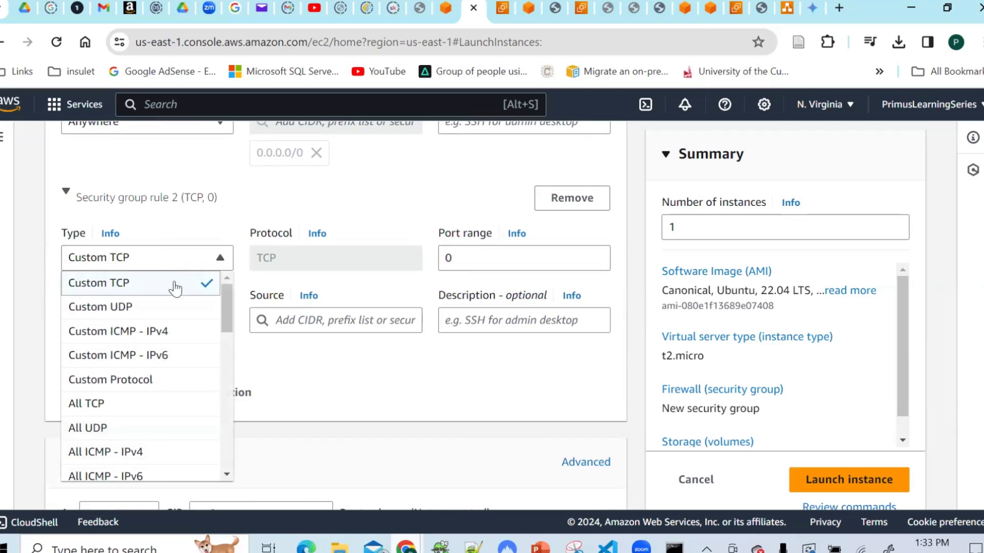
drag(228, 307, 226, 348)
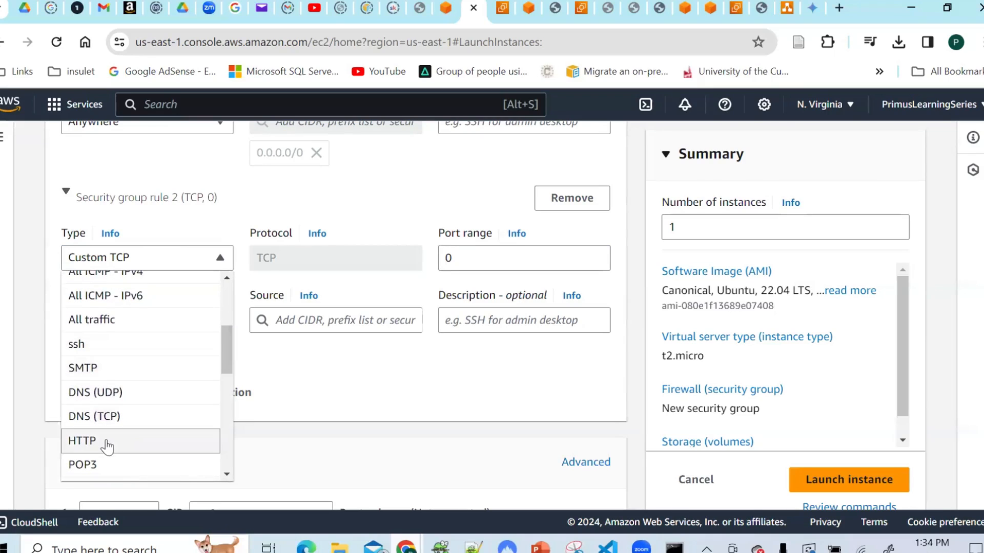
click(106, 442)
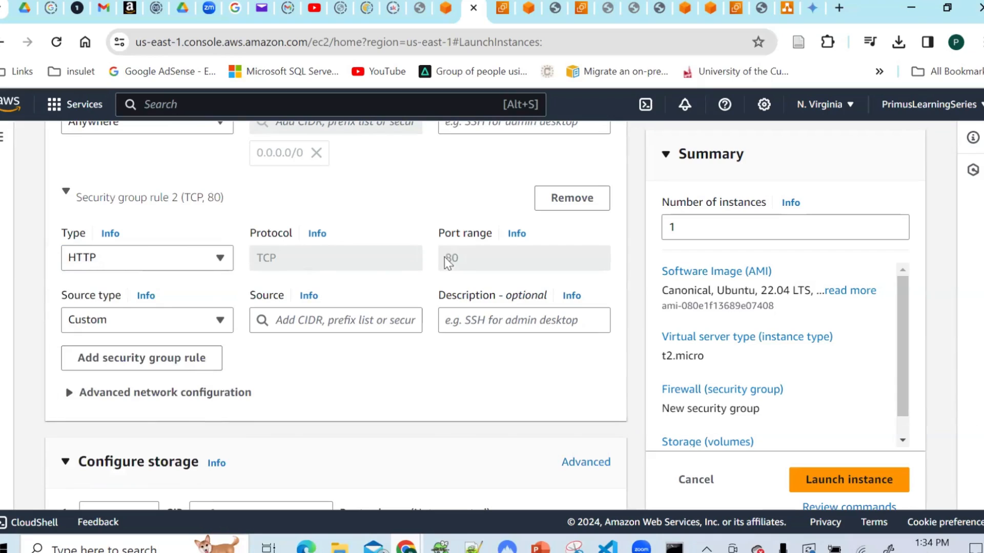
click(197, 319)
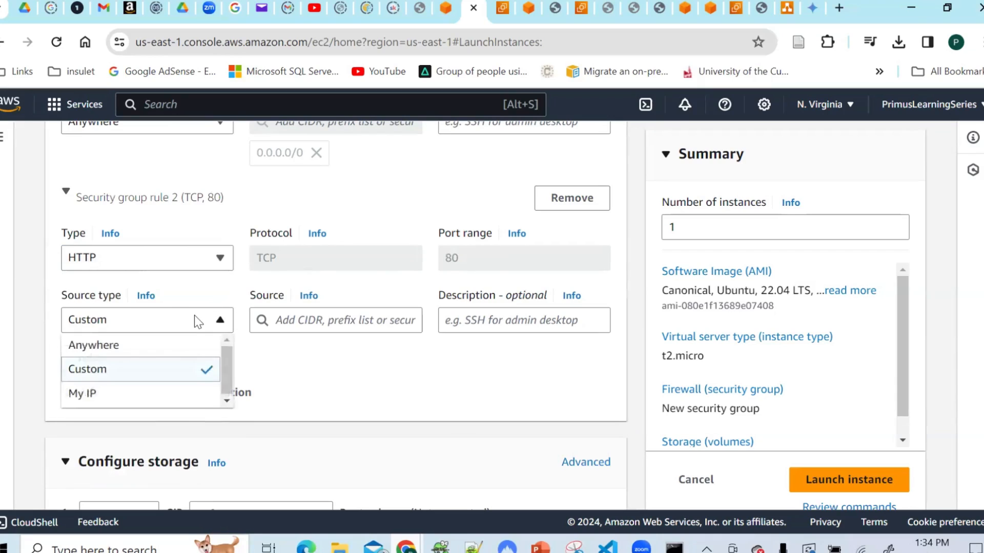
click(151, 353)
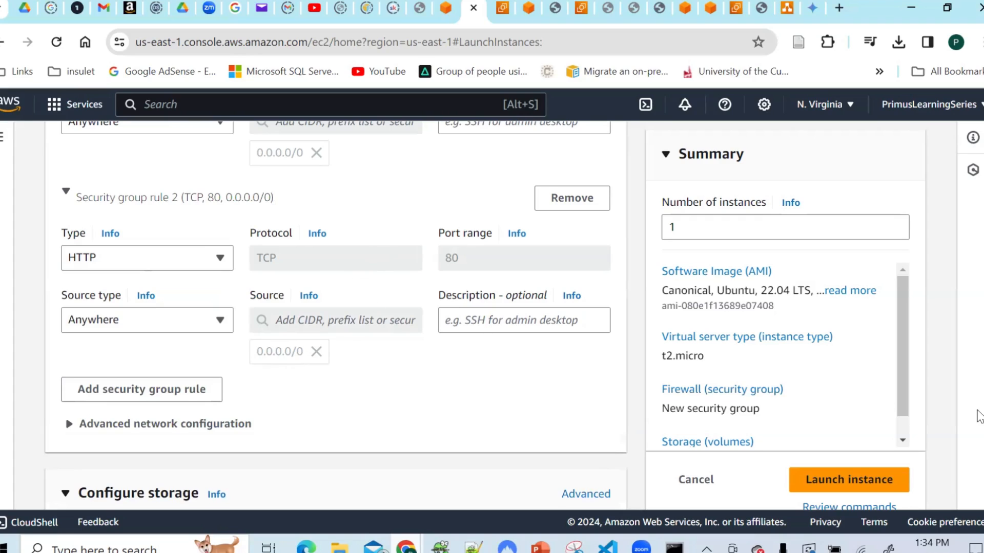
- Expand the instance's advanced details and go to the user data field at the end of the form
scroll(978, 415, down, 8)
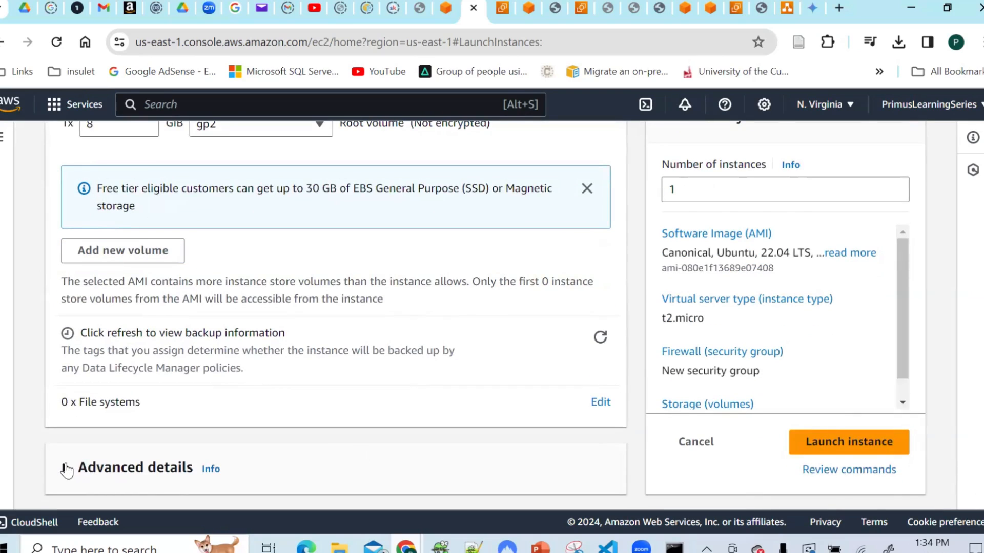
click(66, 469)
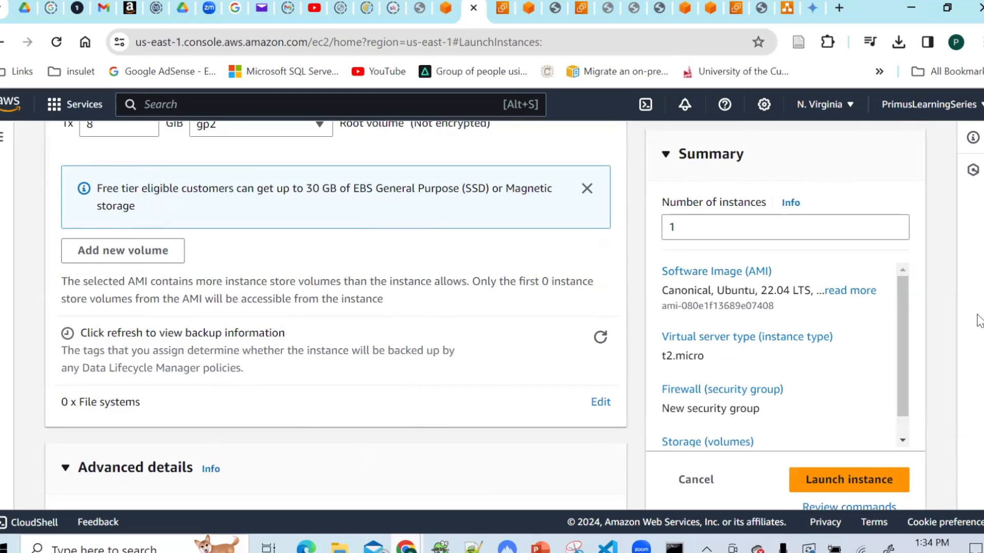
scroll(978, 320, down, 10)
drag(977, 394, 979, 491)
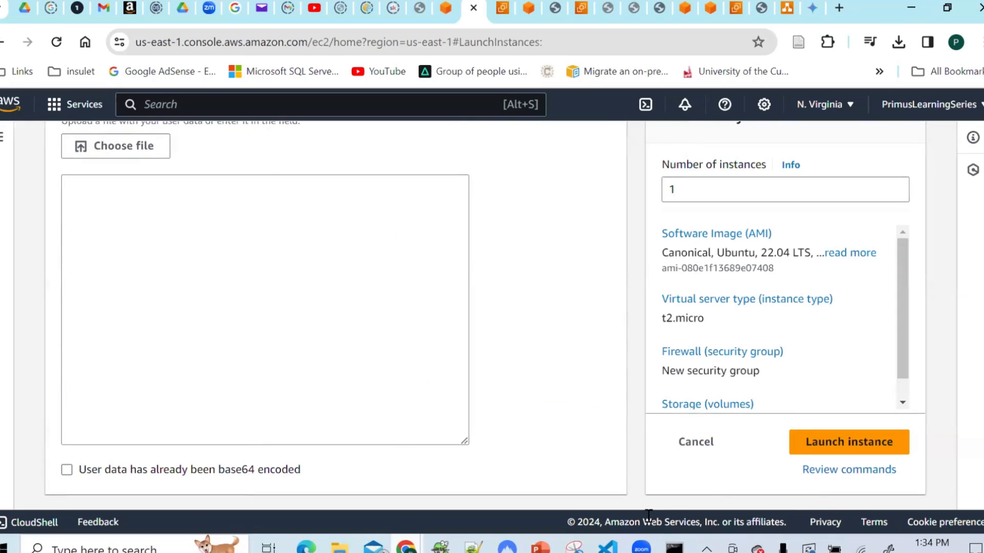
- Switch to Visual Studio Code and copy the entire contents of the user-data.sh script
mouse_move(607, 546)
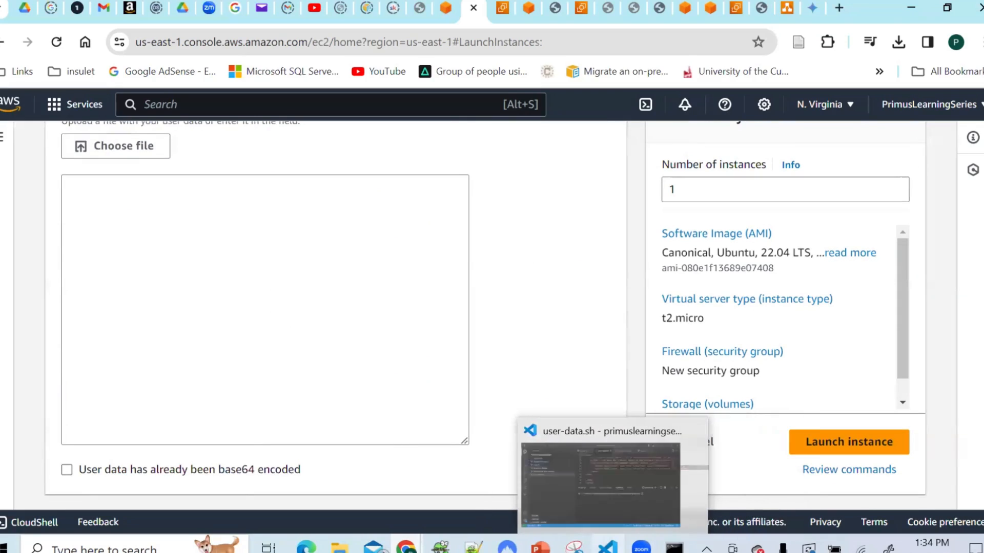
click(612, 461)
click(99, 196)
click(517, 158)
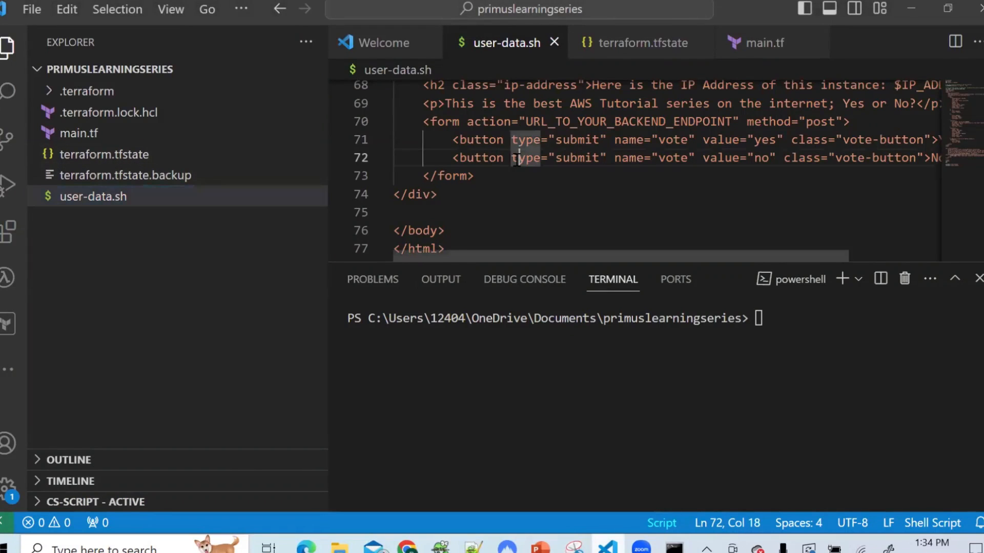
key(ctrl+a)
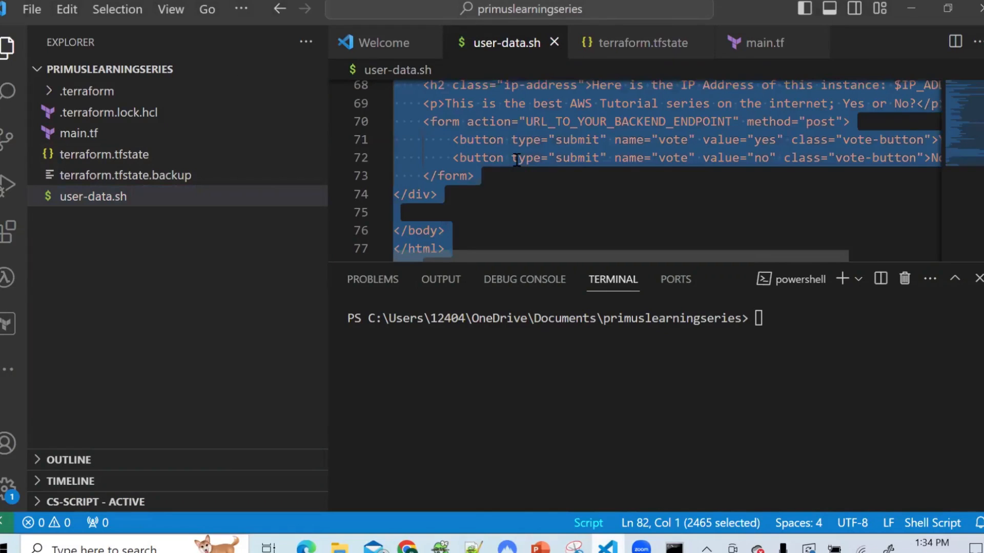
- Return to Chrome, paste the script into the instance's user data field, and review its apt update and apt install -y apache2 commands
click(409, 547)
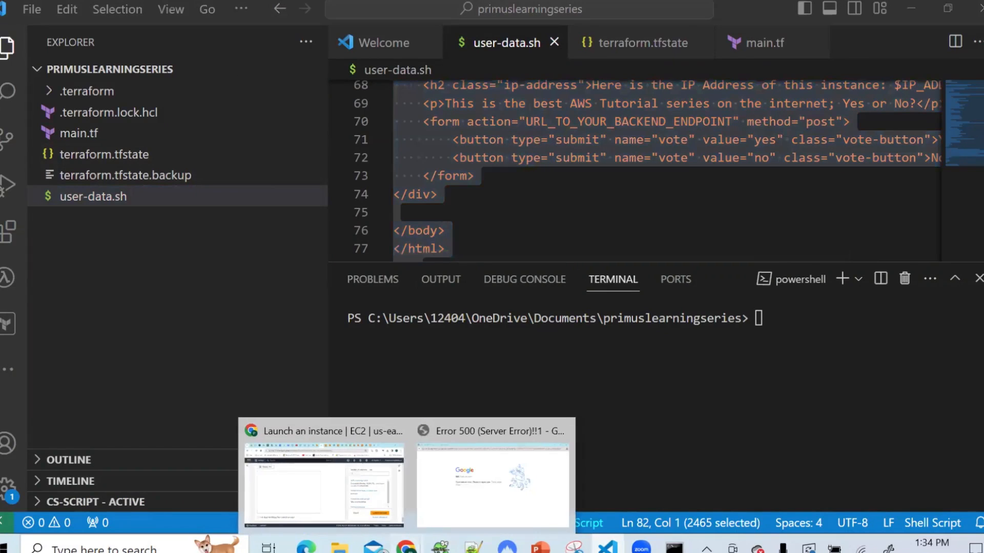
click(313, 497)
click(175, 233)
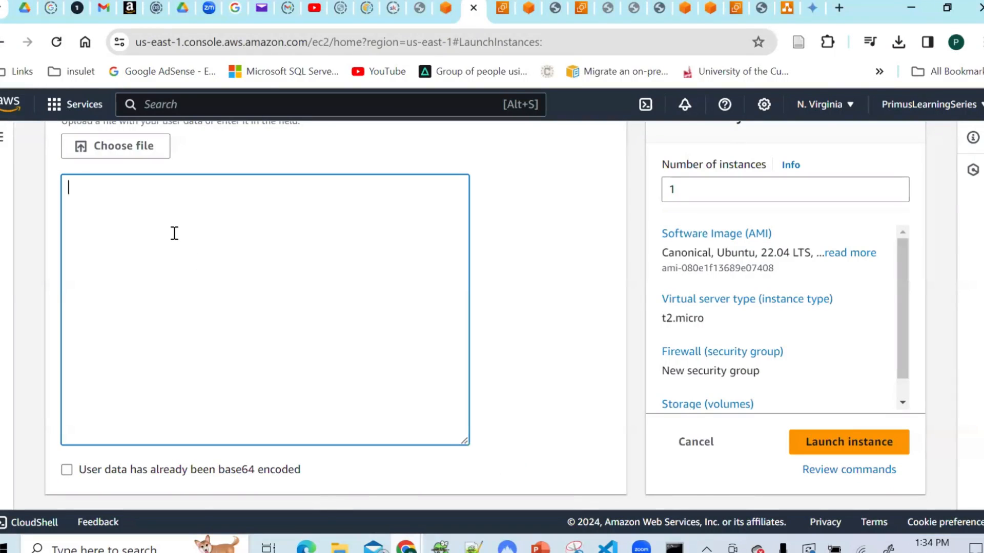
key(ctrl+v)
drag(459, 387, 451, 180)
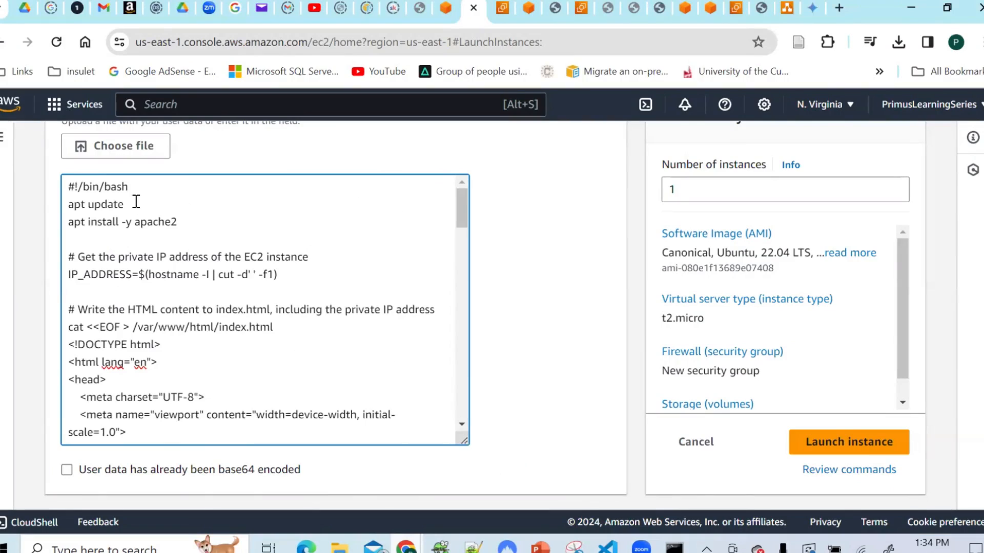
triple_click(96, 204)
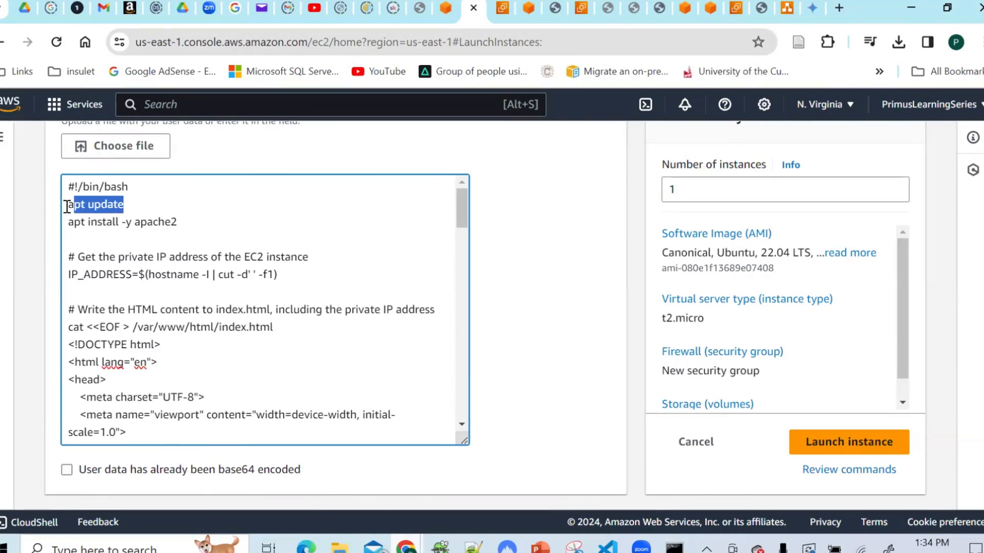
drag(196, 227, 67, 221)
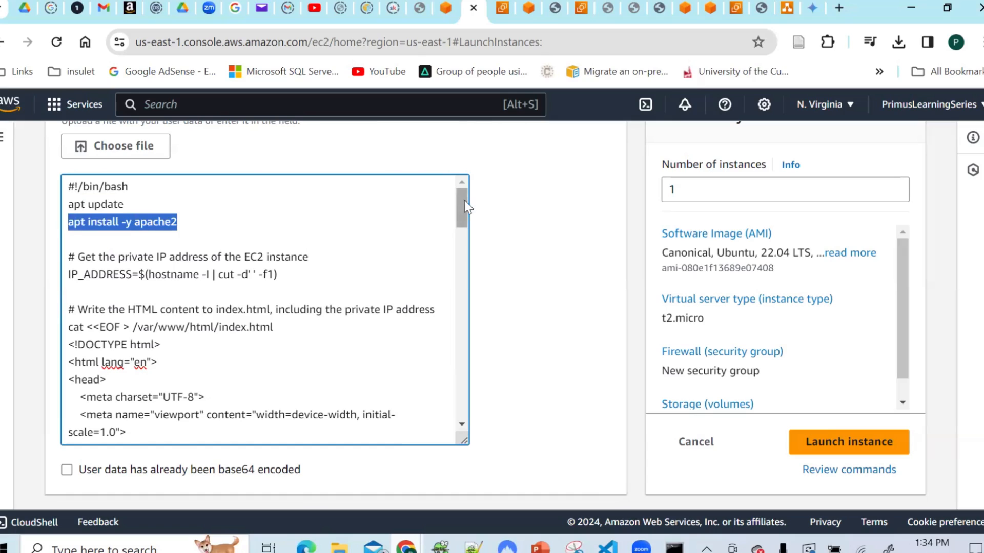
- Examine the pasted script's IP_ADDRESS line, its index.html output command, and the HTML down to the landing page body
scroll(463, 208, down, 1)
drag(279, 227, 70, 228)
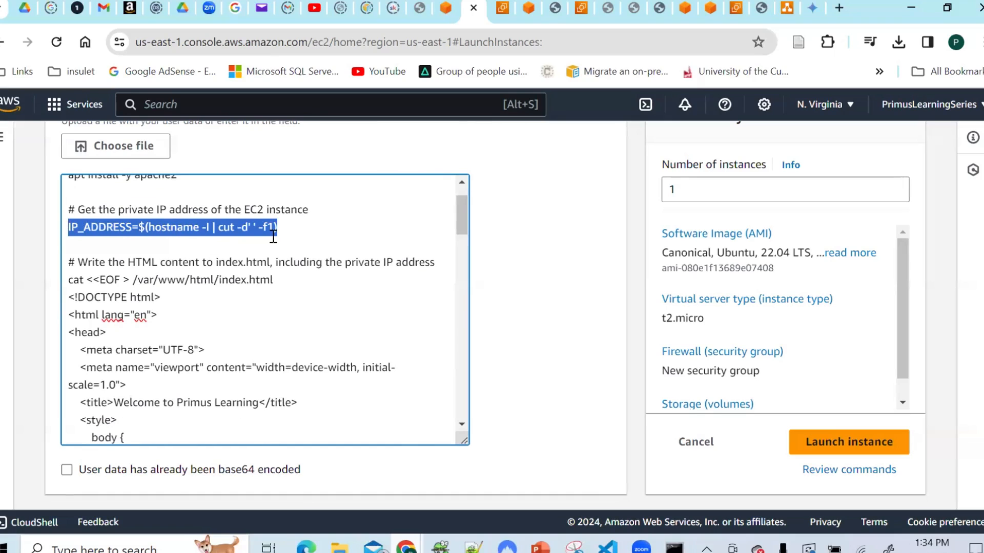
scroll(466, 226, down, 1)
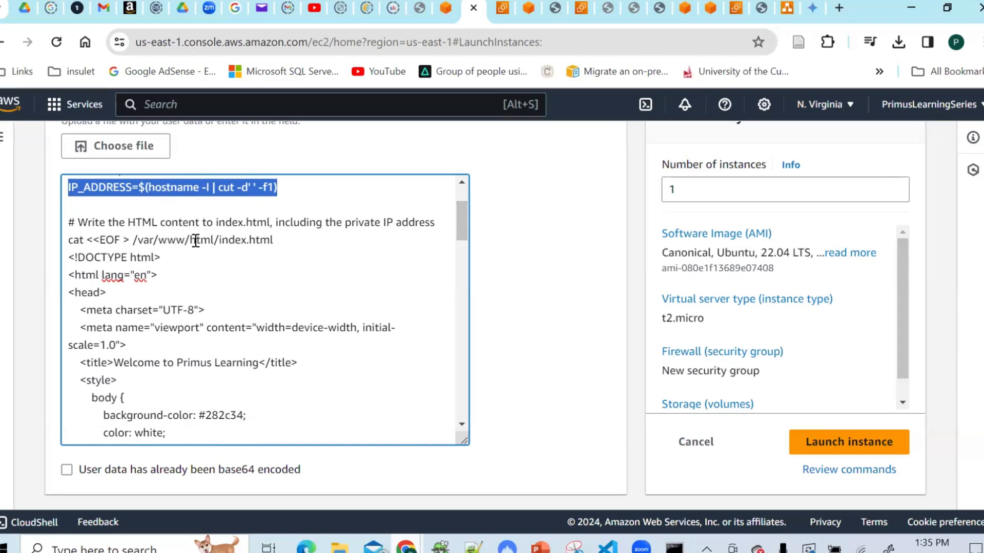
drag(278, 241, 222, 243)
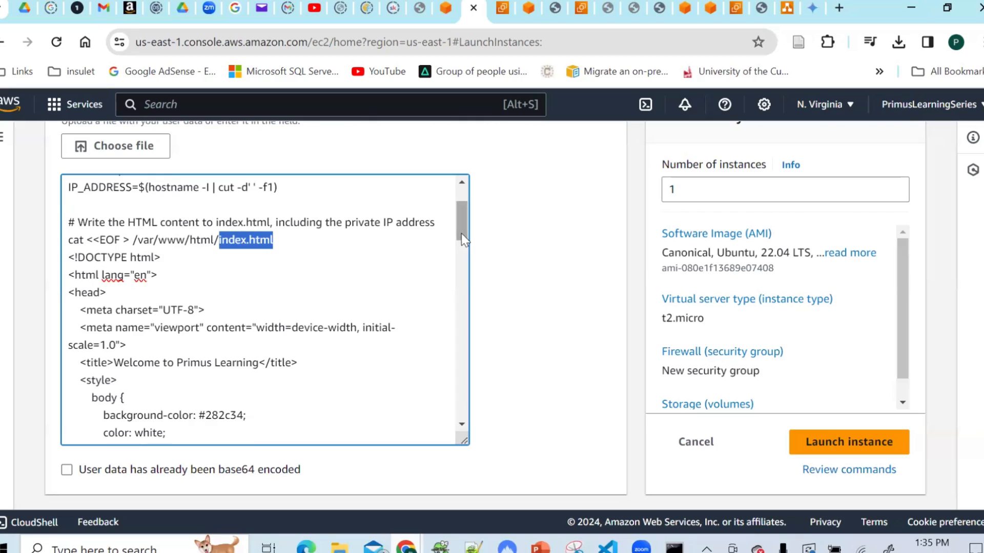
scroll(462, 236, down, 1)
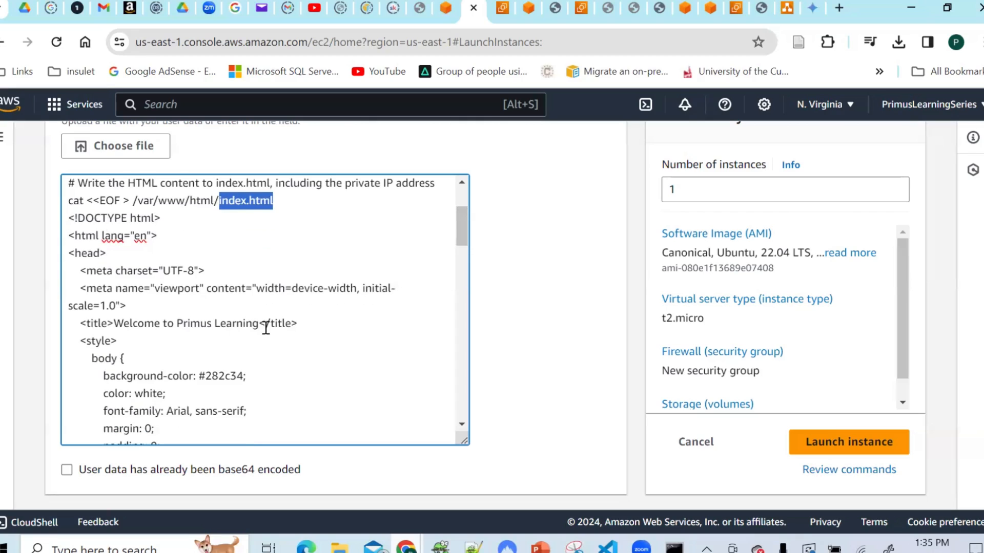
scroll(464, 262, down, 1)
drag(467, 264, 472, 389)
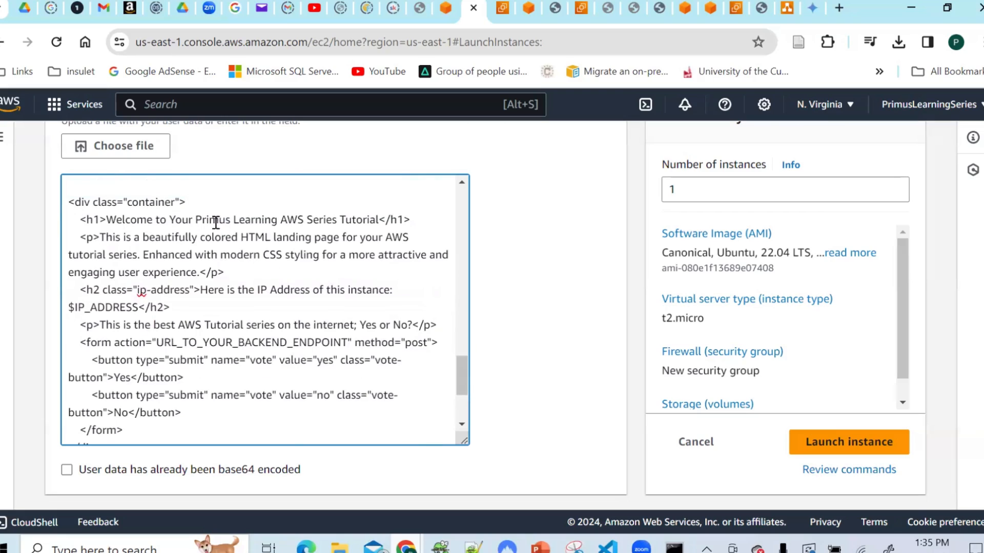
- Change the script's h1 heading to read "Welcome to the Primus Learning AWS Series Tutorial"
key(BackSpace)
key(BackSpace)
key(BackSpace)
key(BackSpace)
key(BackSpace)
text(the)
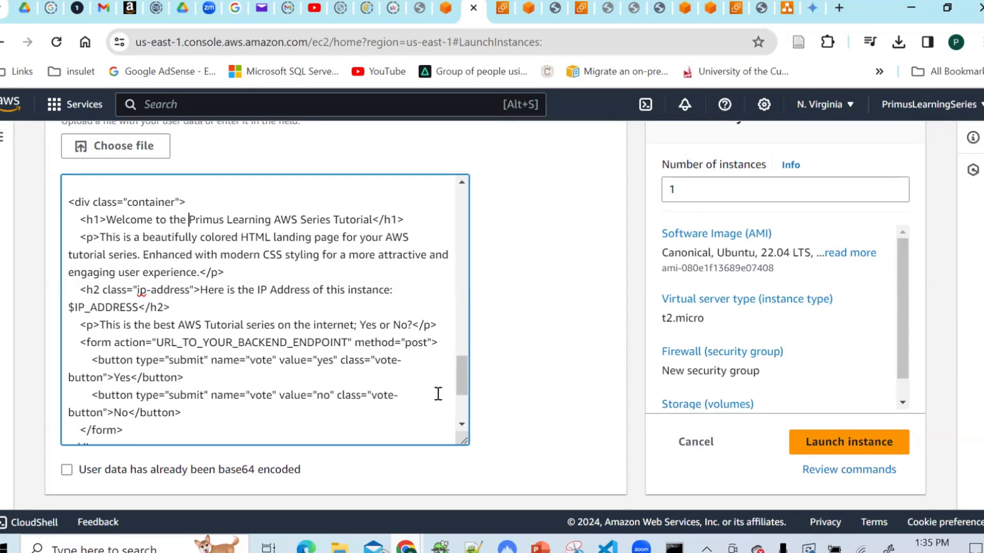
- Check the systemctl start and enable commands ending the user data script, and launch the instance
scroll(461, 377, down, 1)
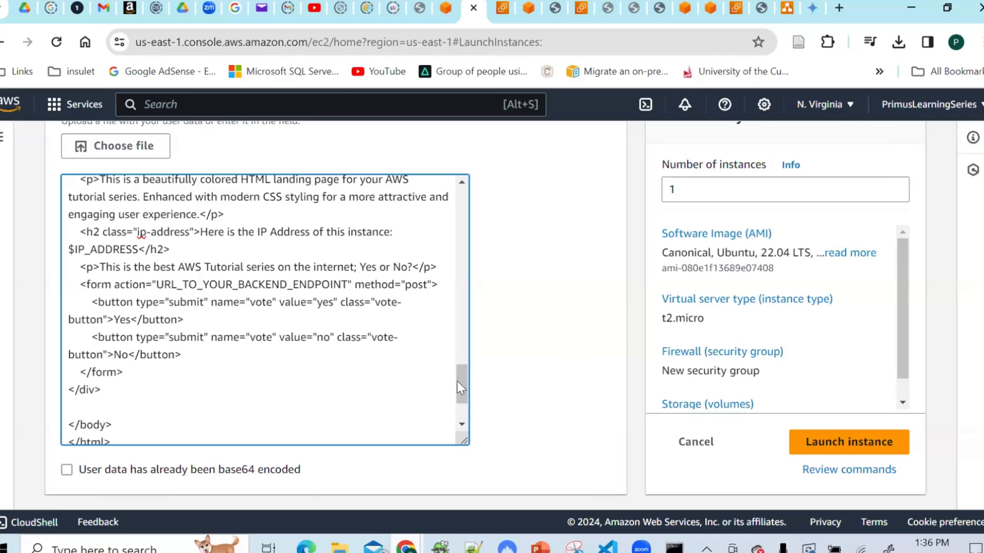
drag(459, 383, 463, 416)
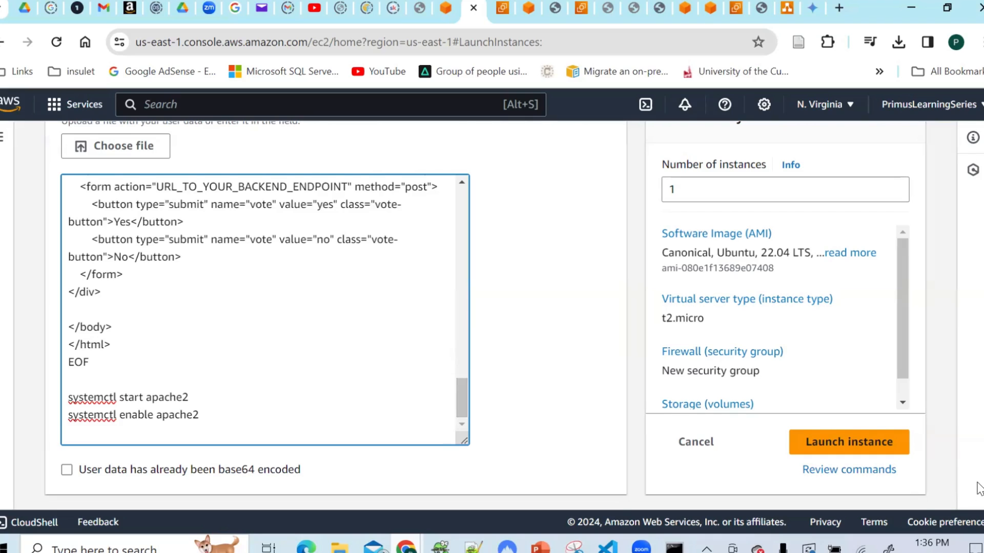
scroll(978, 487, up, 2)
scroll(924, 478, down, 2)
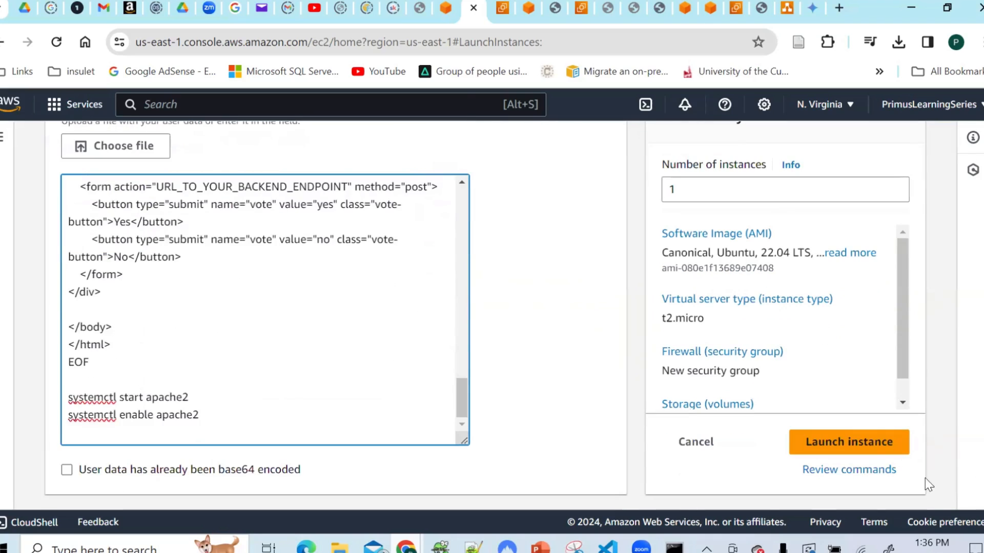
click(861, 449)
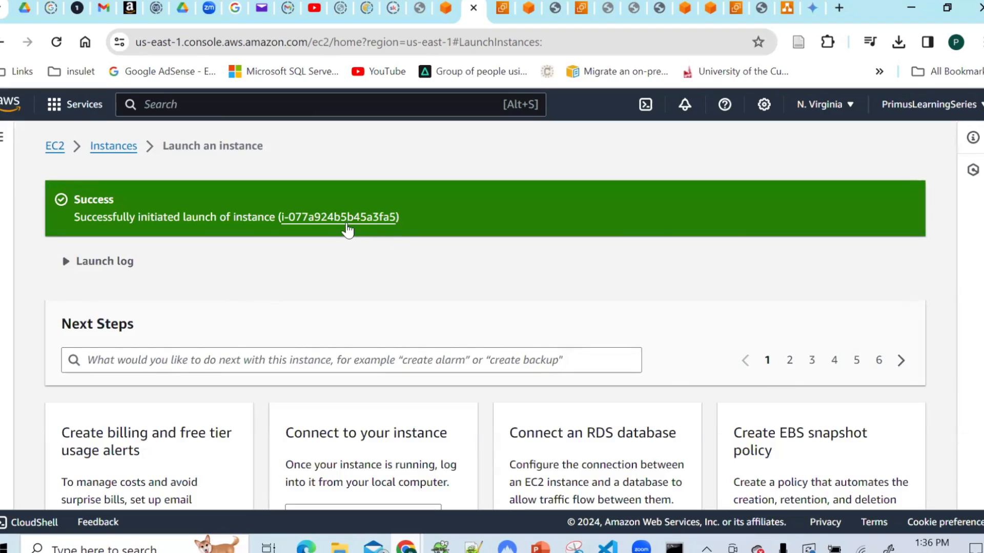
- Open the details of the launched primuslearning-public-ec2-instance and view its IP address information
click(339, 219)
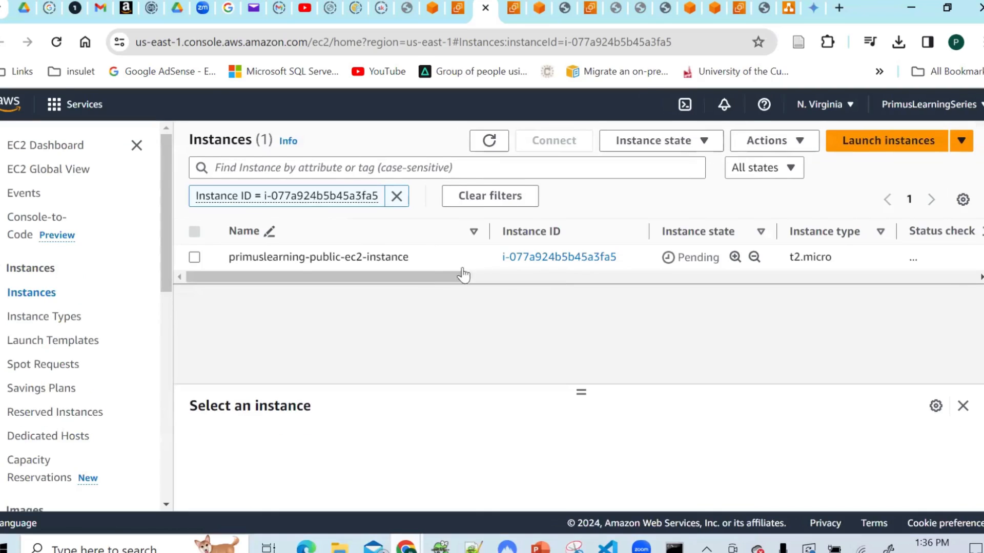
click(557, 262)
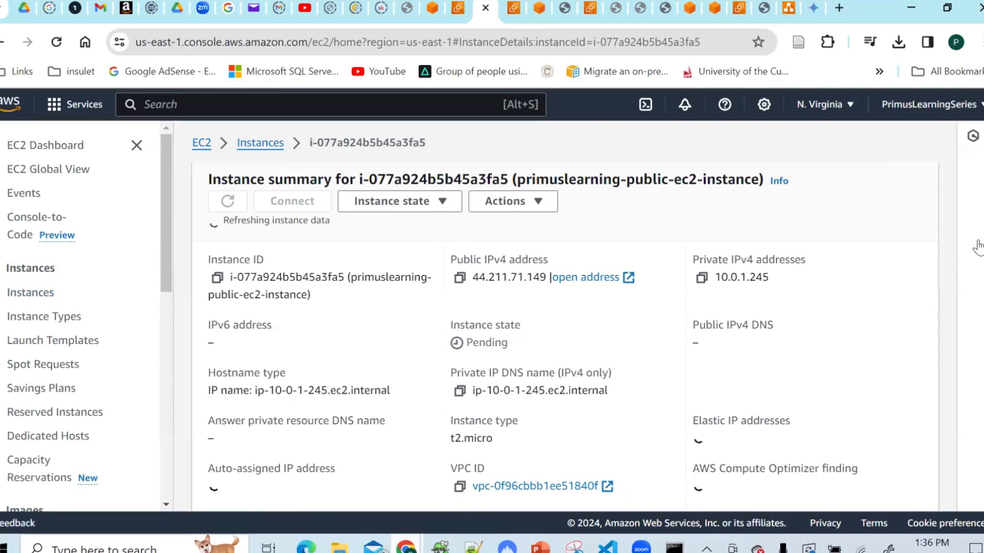
scroll(978, 231, down, 2)
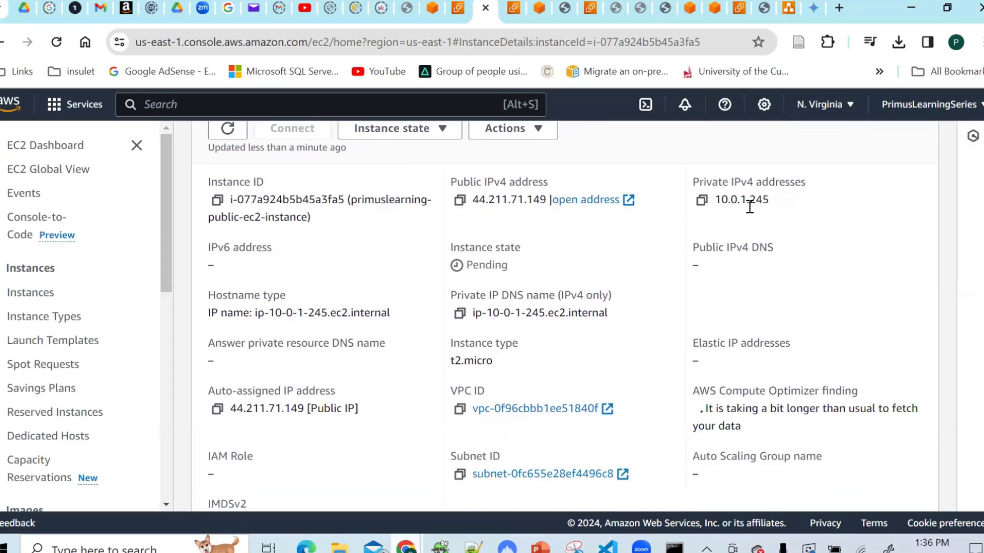
- Switch to PowerPoint to compare the instance's private IP with the diagram's public subnet range, and return to Chrome
mouse_move(540, 547)
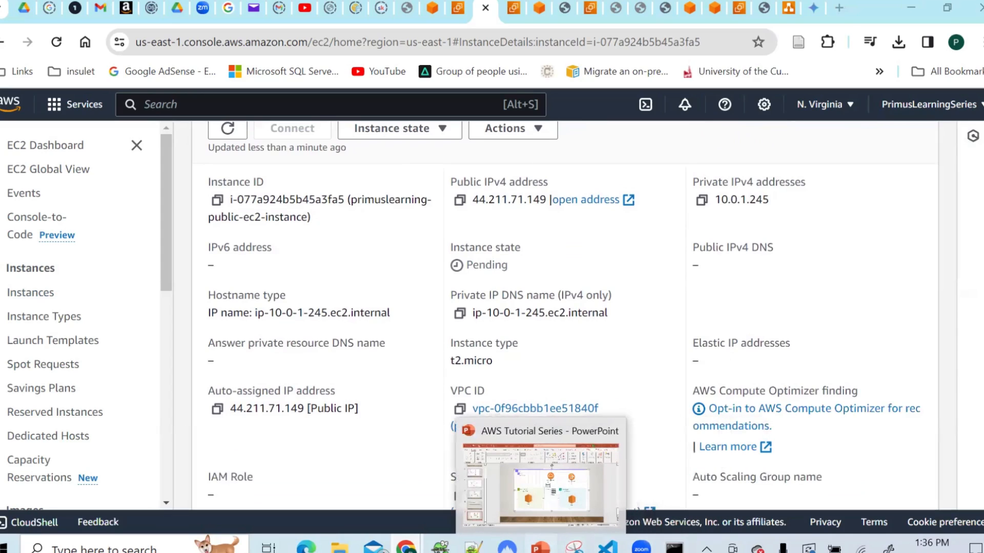
click(549, 482)
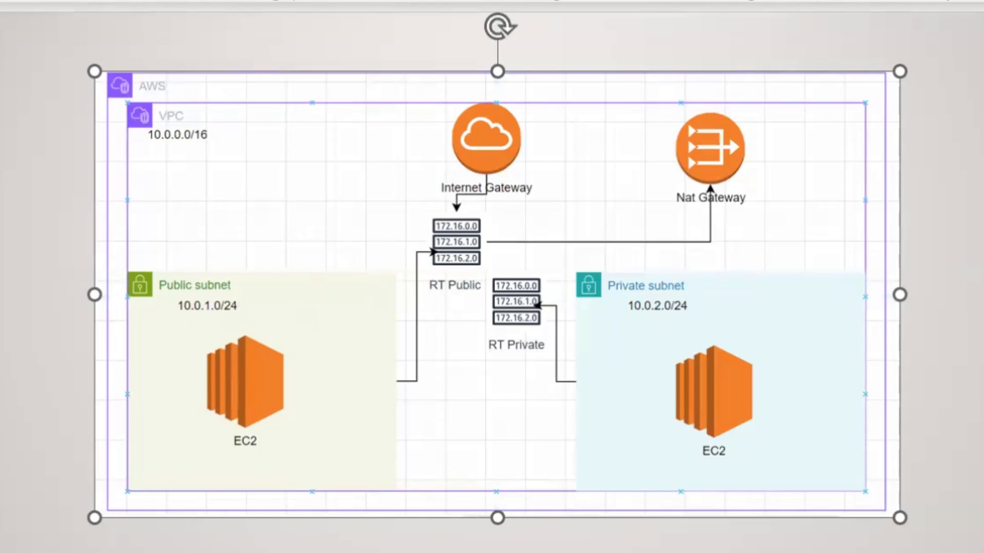
mouse_move(251, 552)
click(121, 533)
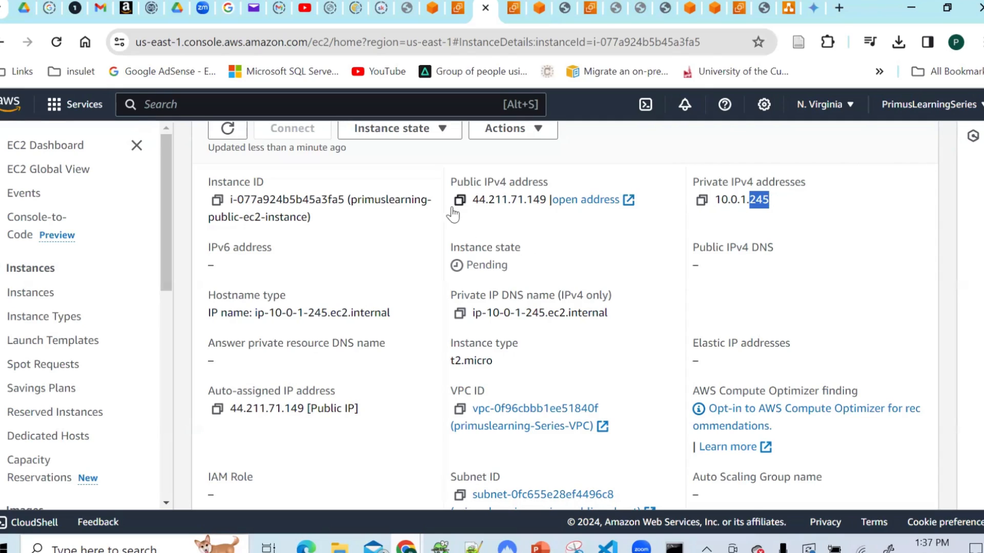
- Refresh the instance summary and copy the instance's public IPv4 address
click(232, 133)
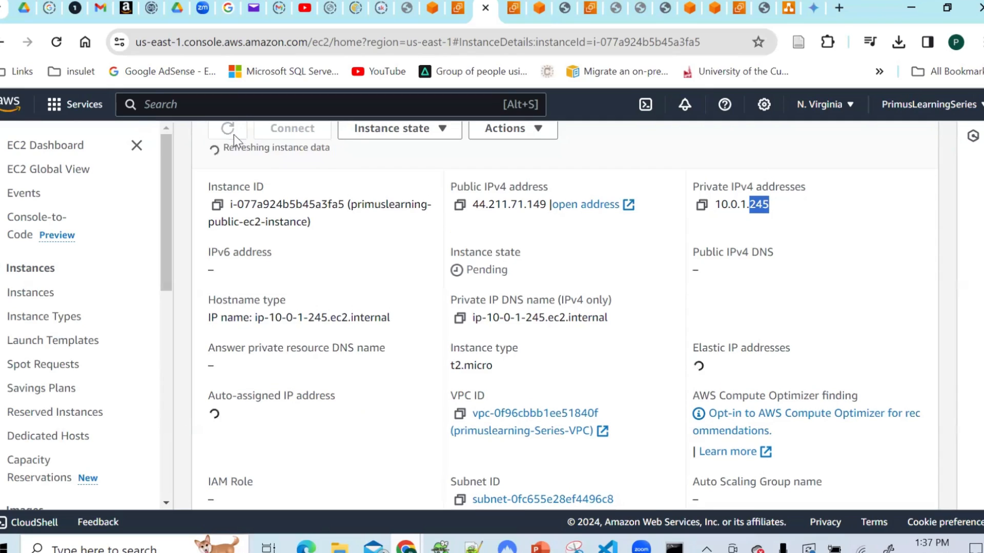
click(459, 200)
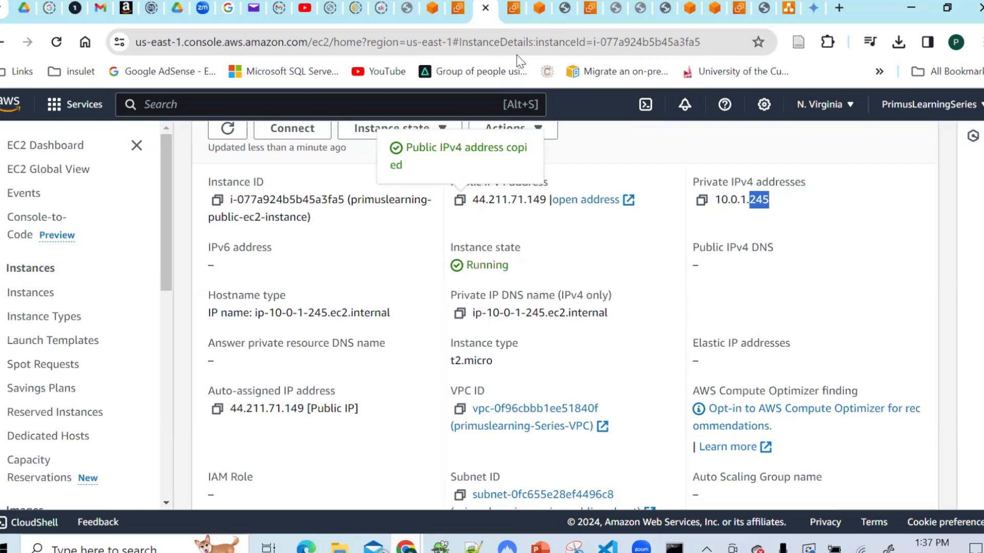
- Load the copied public IP address in the adjacent browser tab, reloading until the custom landing page is served
click(513, 7)
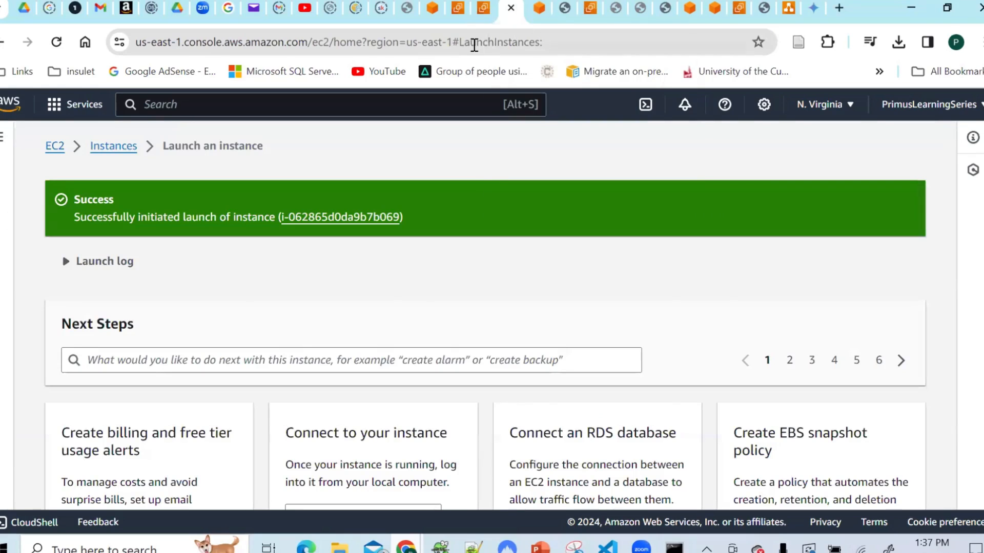
click(474, 44)
key(ctrl+v)
key(Return)
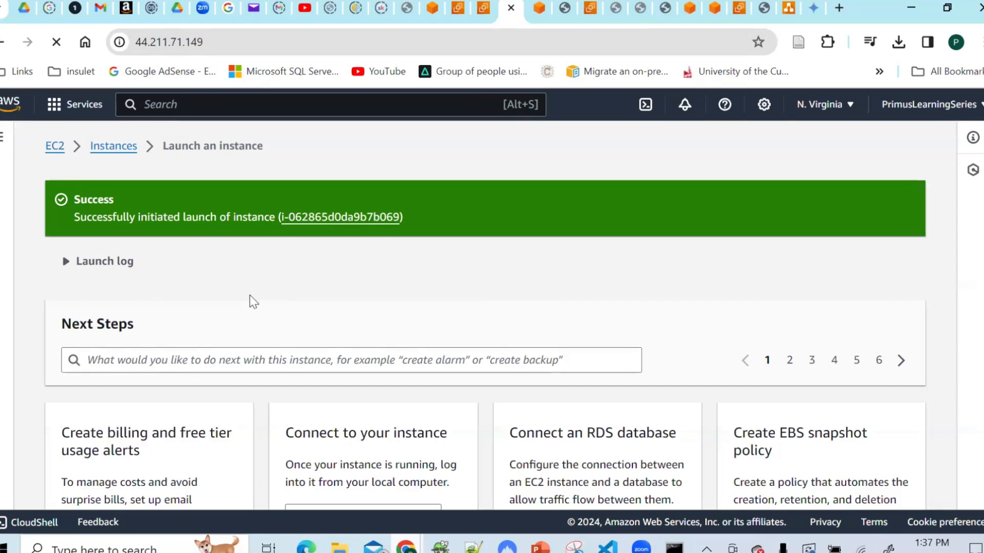
key(F5)
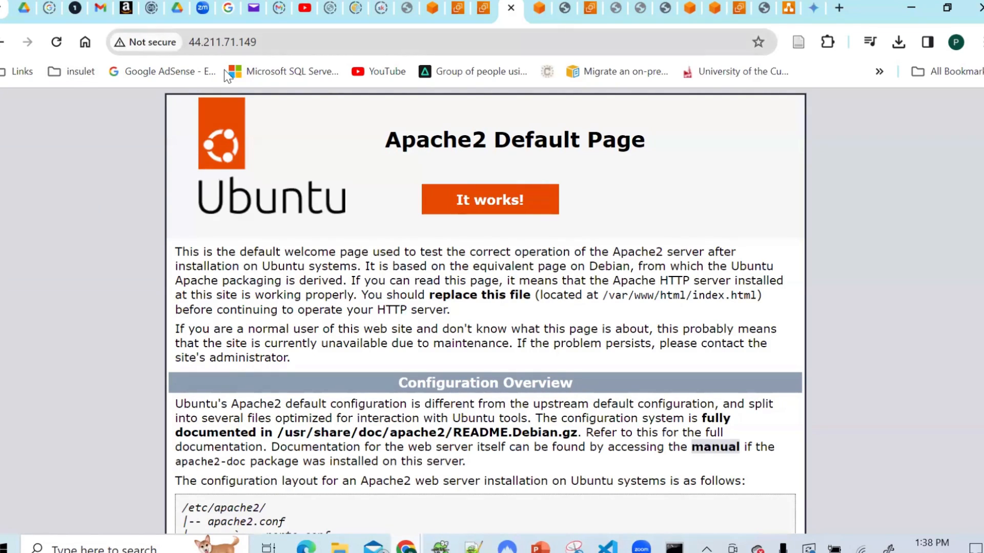
click(56, 42)
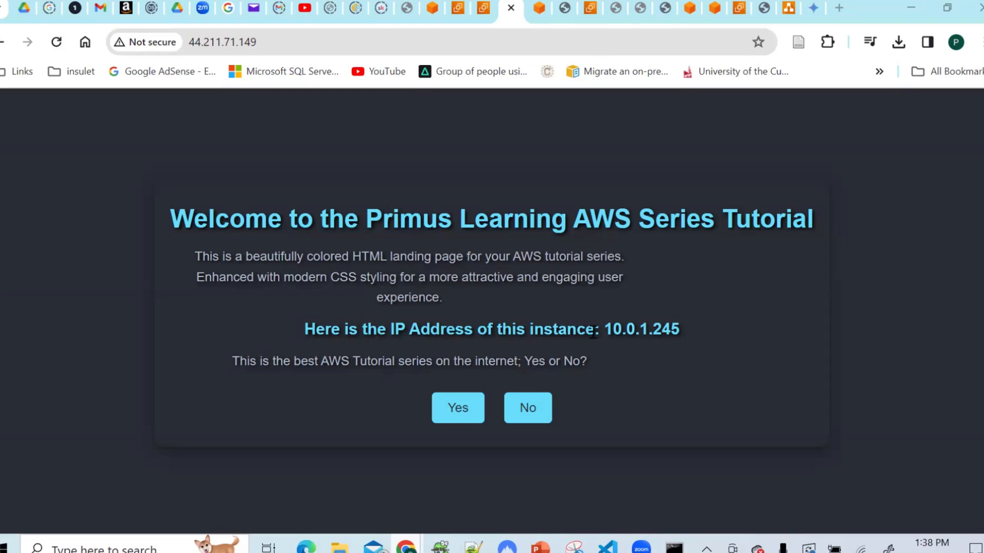
- Copy the instance IP address from the landing page and search for it on the EC2 instance summary page
drag(686, 329, 608, 323)
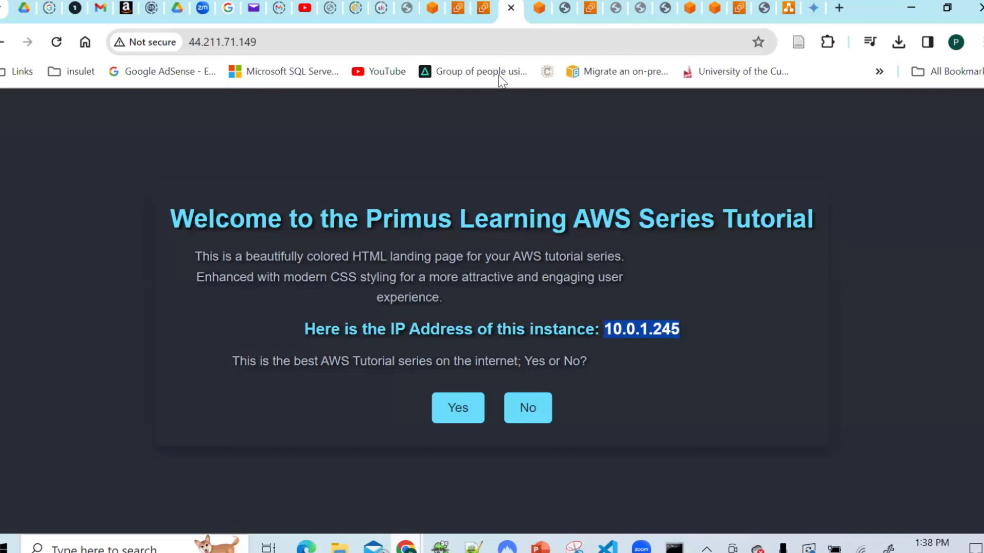
click(483, 9)
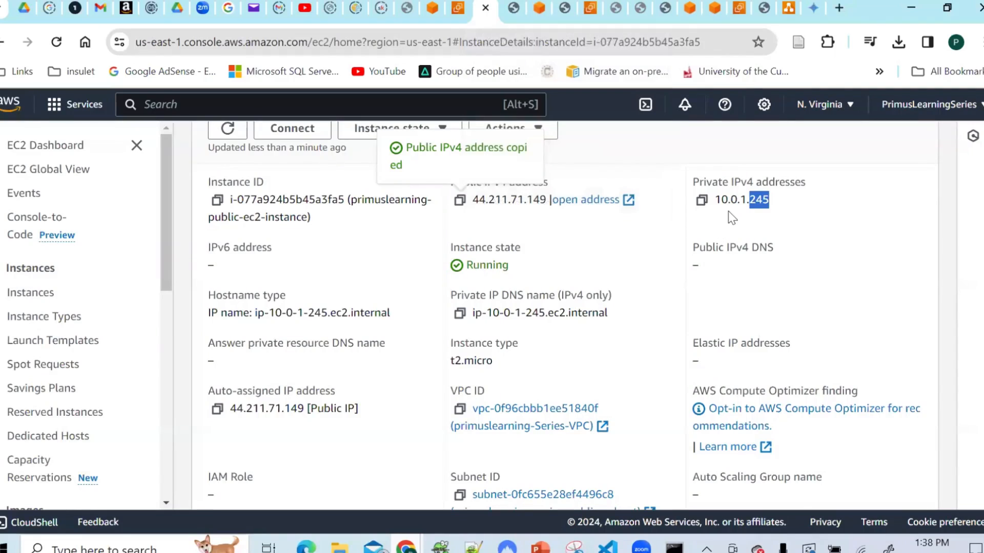
click(729, 214)
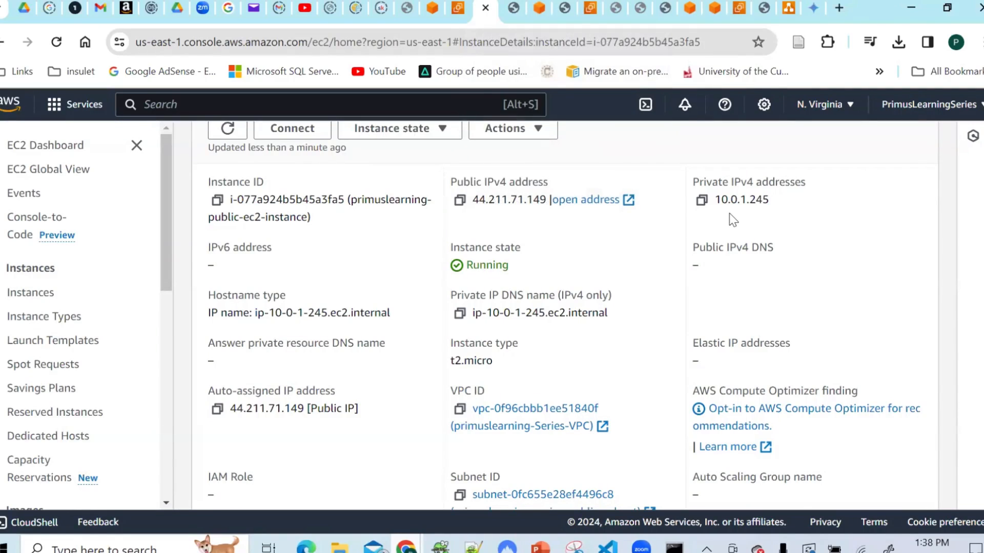
key(ctrl+f)
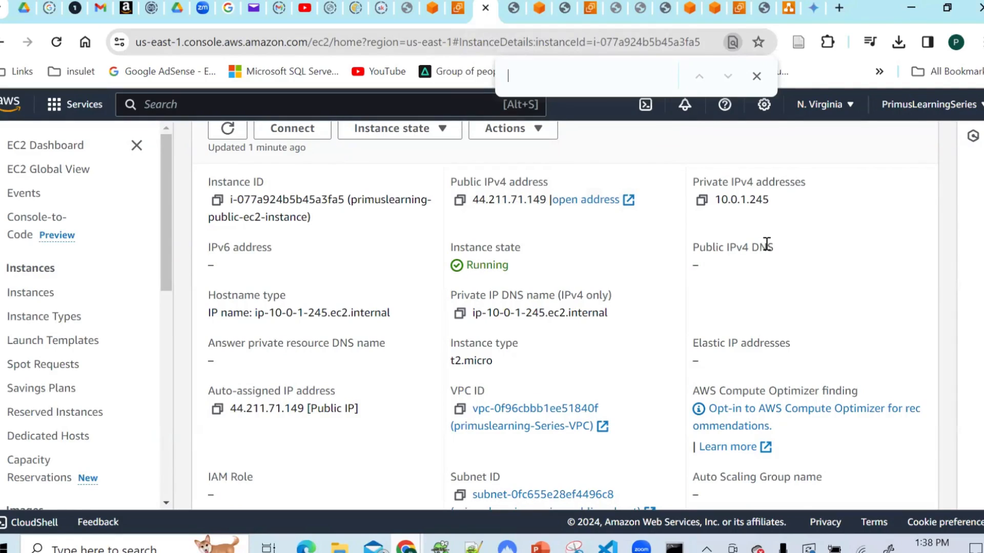
key(ctrl+v)
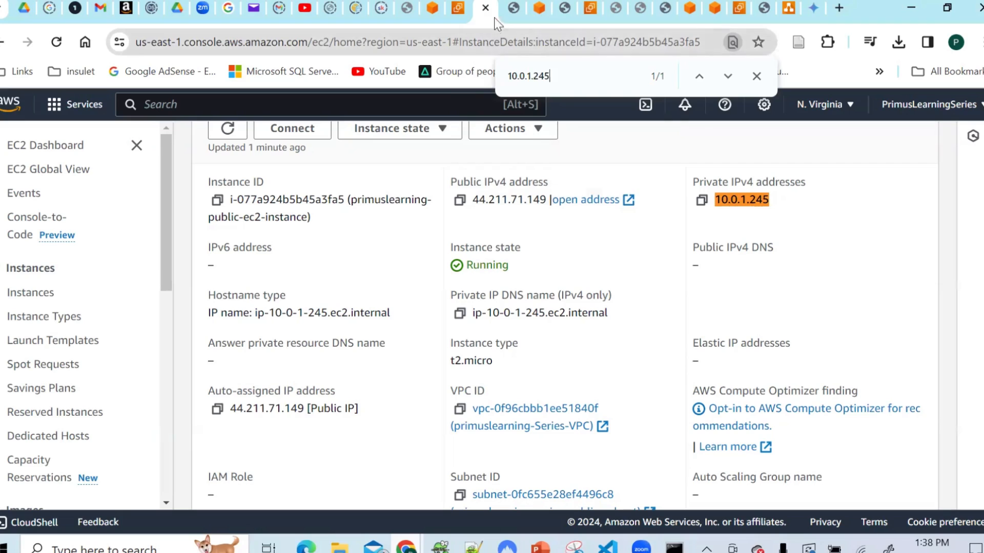
- Test the landing page's Yes and No vote options, going back to the landing page after each one
click(509, 14)
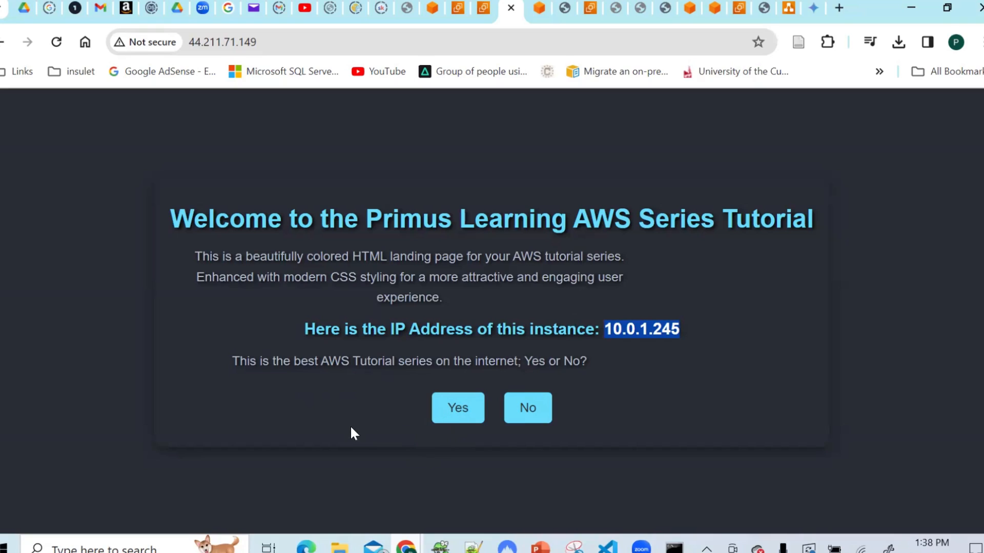
click(470, 410)
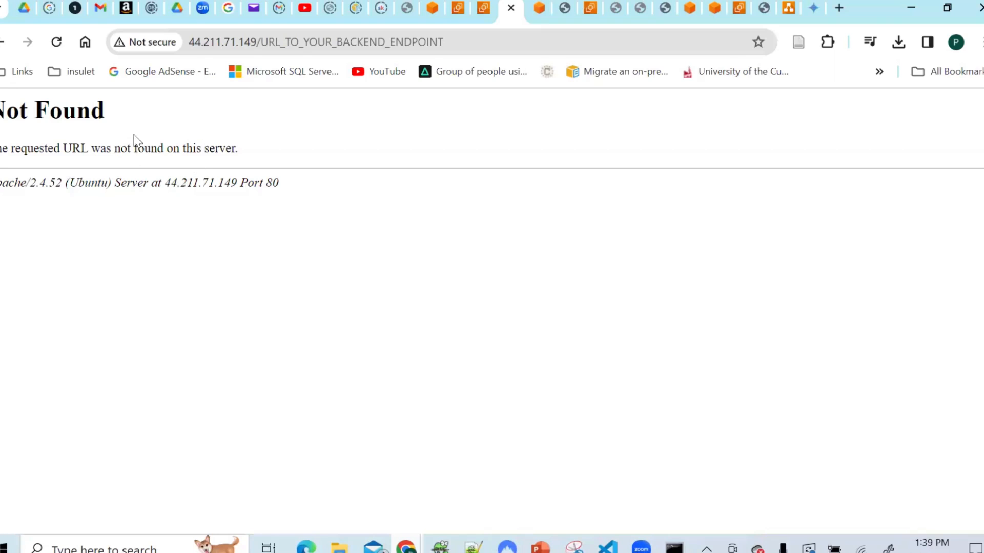
click(3, 51)
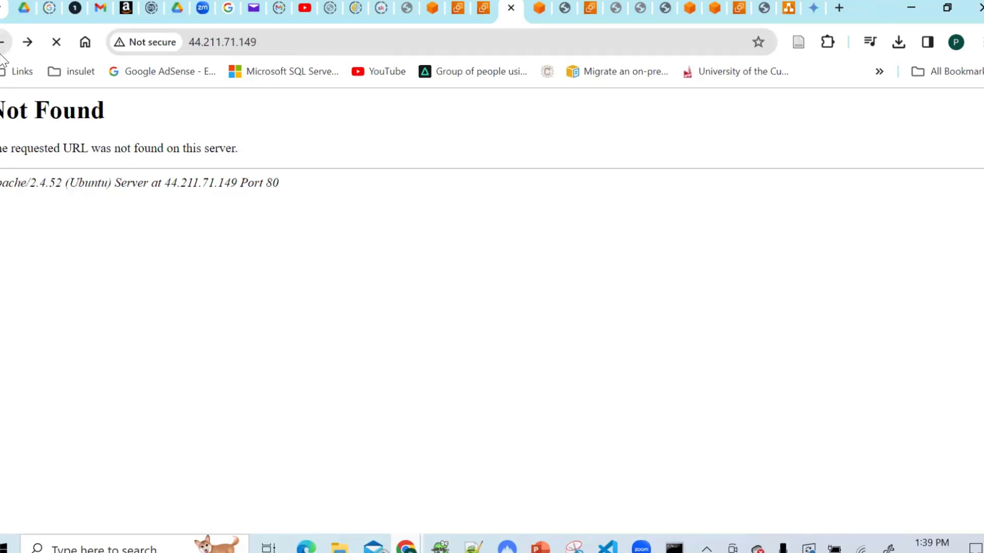
click(526, 410)
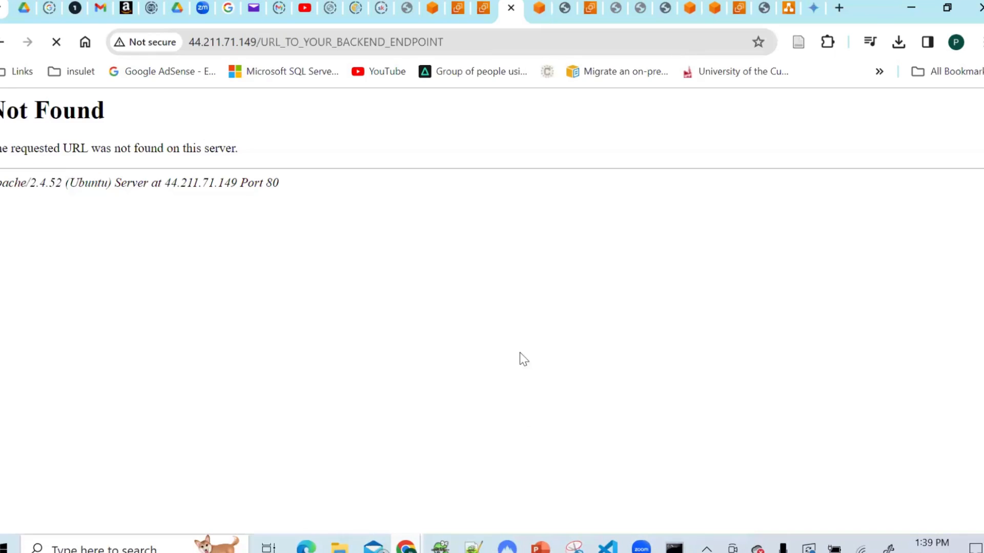
click(2, 42)
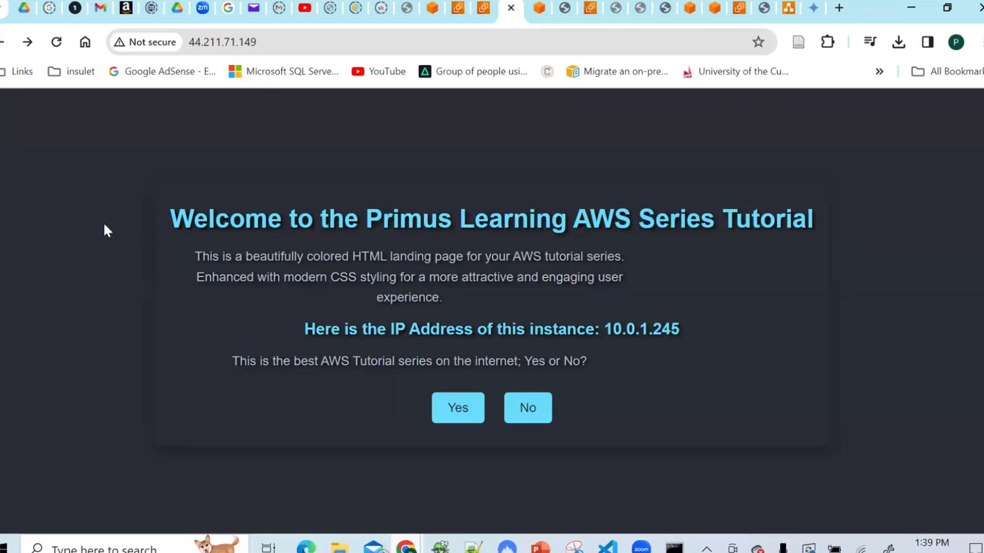
- Review the EC2 instance summary, then switch to PowerPoint and examine the VPC architecture diagram with its public and private subnets
click(483, 8)
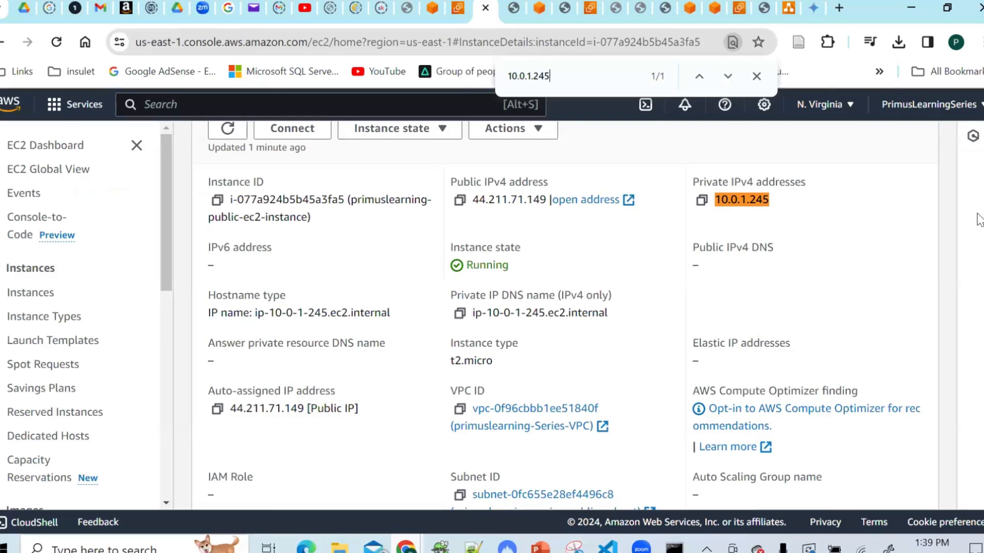
scroll(978, 216, up, 2)
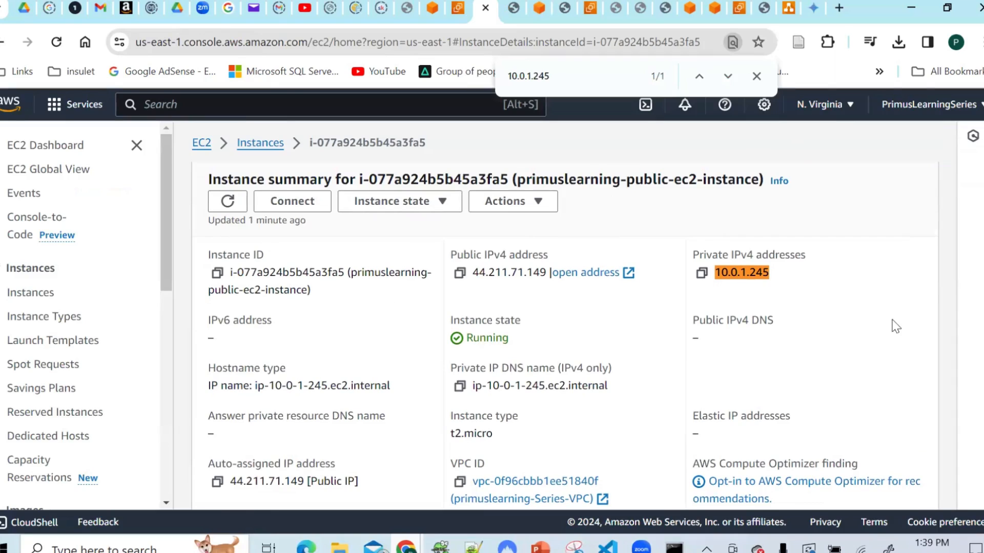
mouse_move(508, 547)
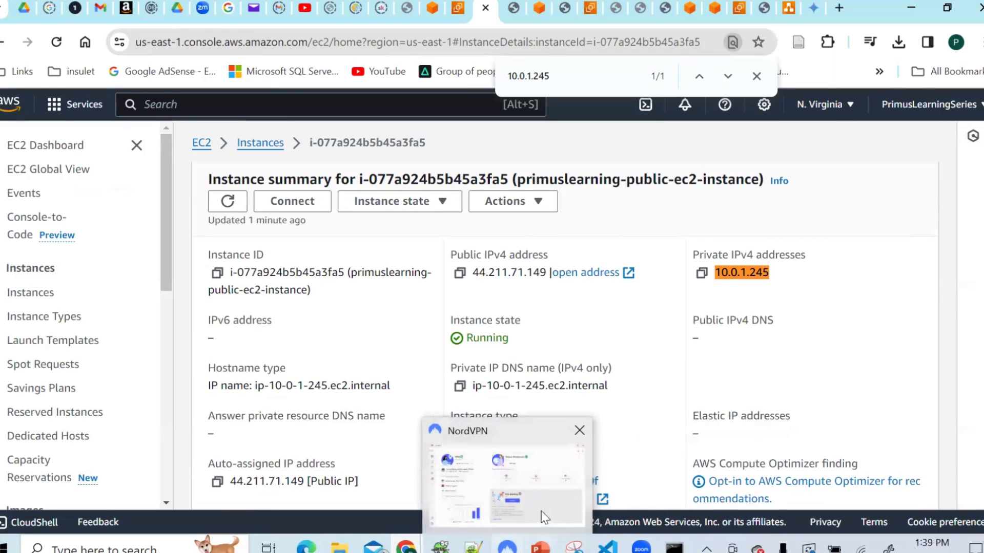
mouse_move(540, 547)
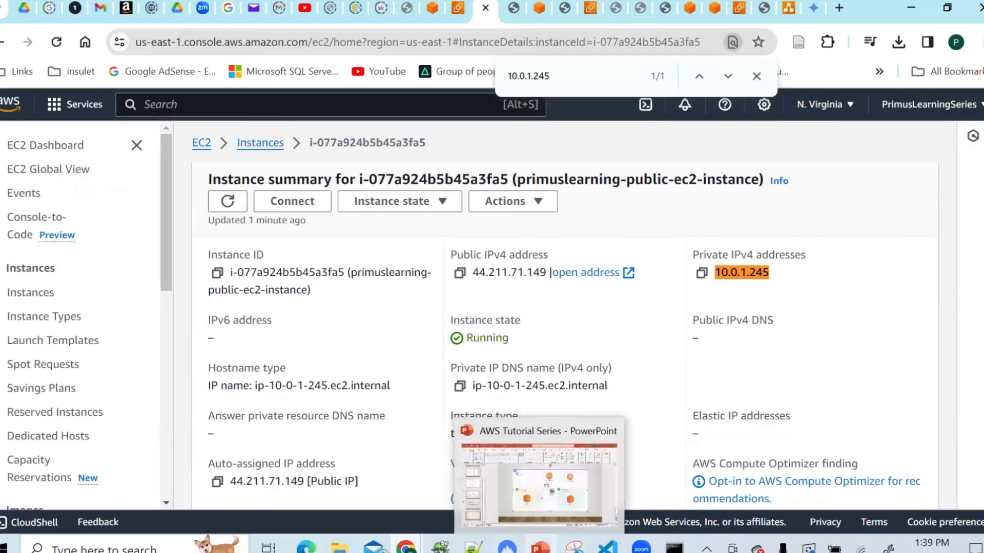
click(546, 512)
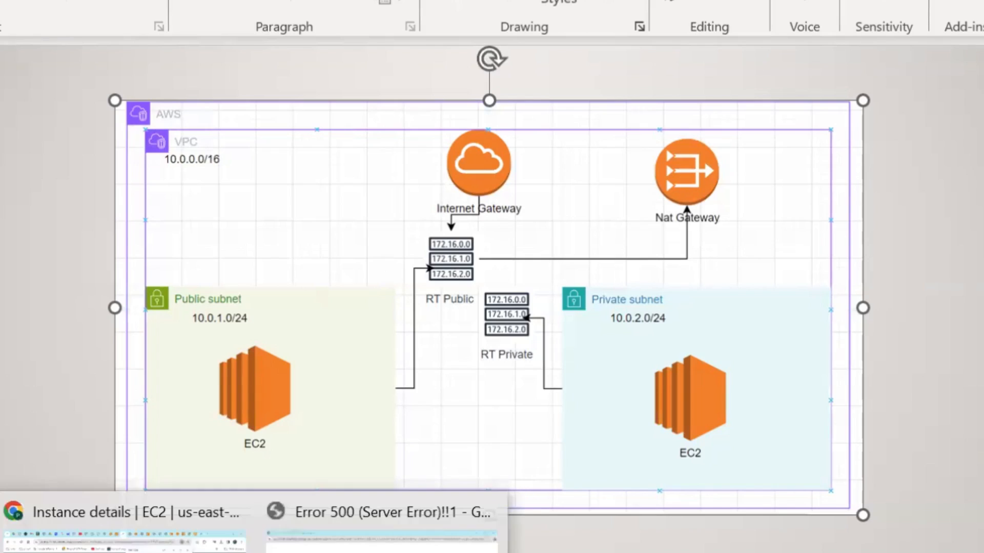
right_click(250, 552)
click(250, 552)
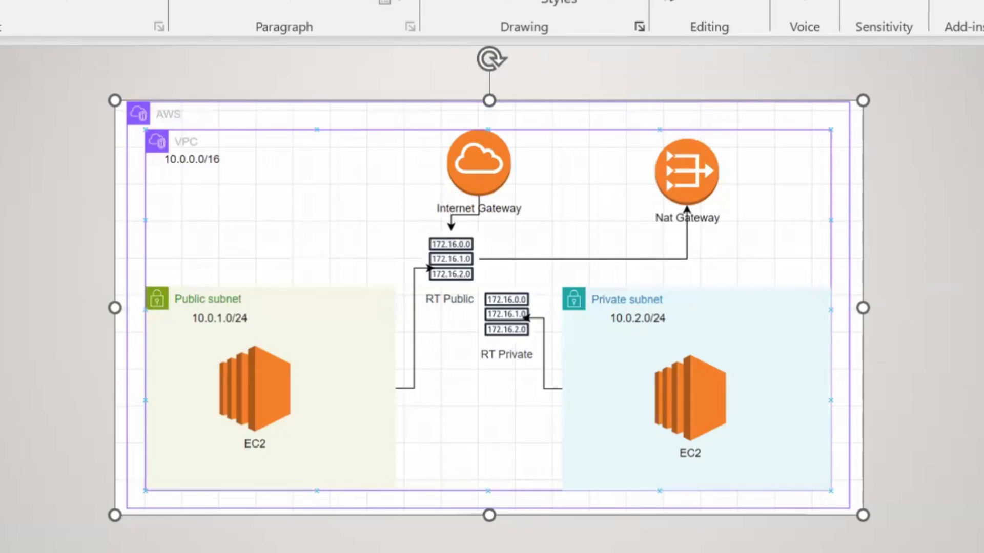
mouse_move(251, 552)
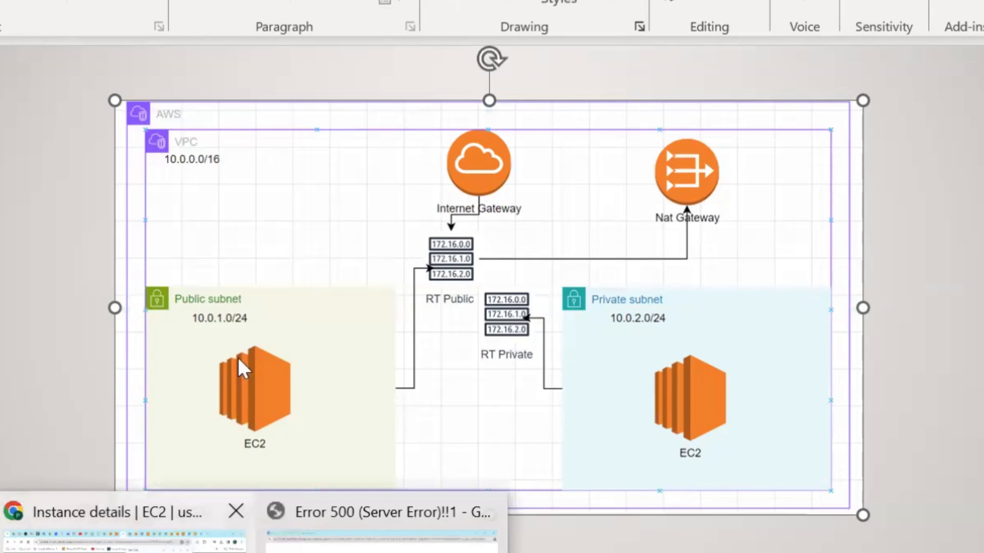
- Switch back to the EC2 console in Chrome and start launching a new instance from the Instances list
click(178, 550)
click(31, 72)
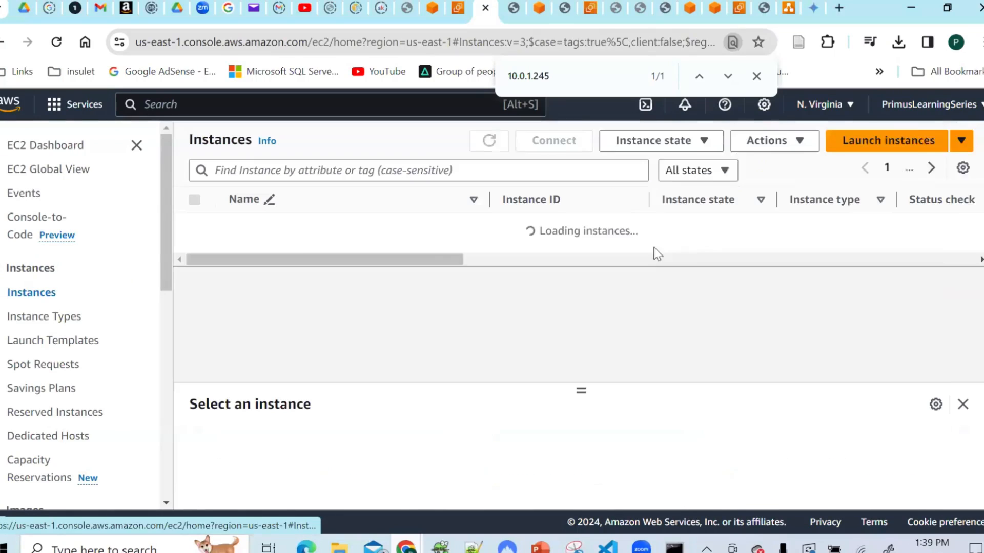
click(846, 145)
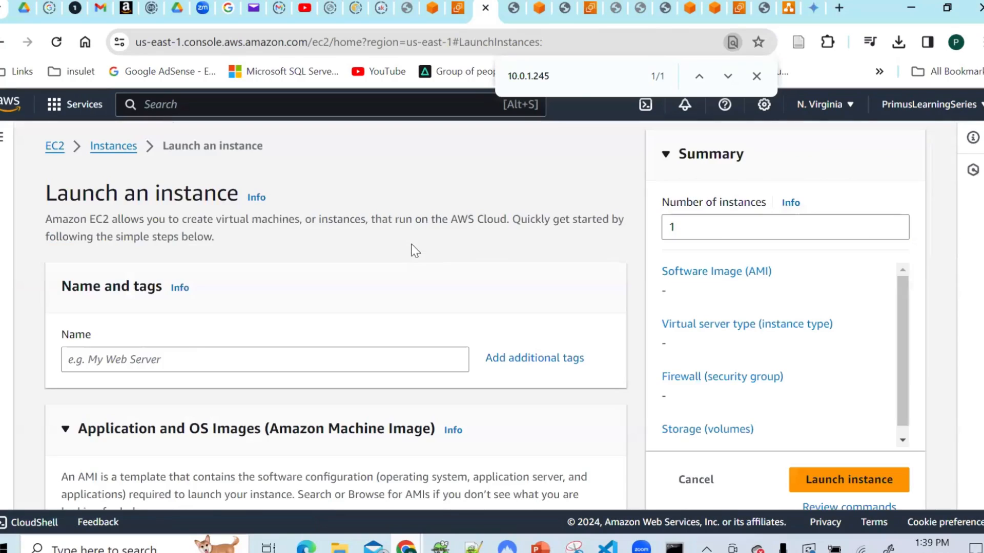
- Name the new instance primuslearning-series-private-ec2-instance
click(197, 353)
text(p)
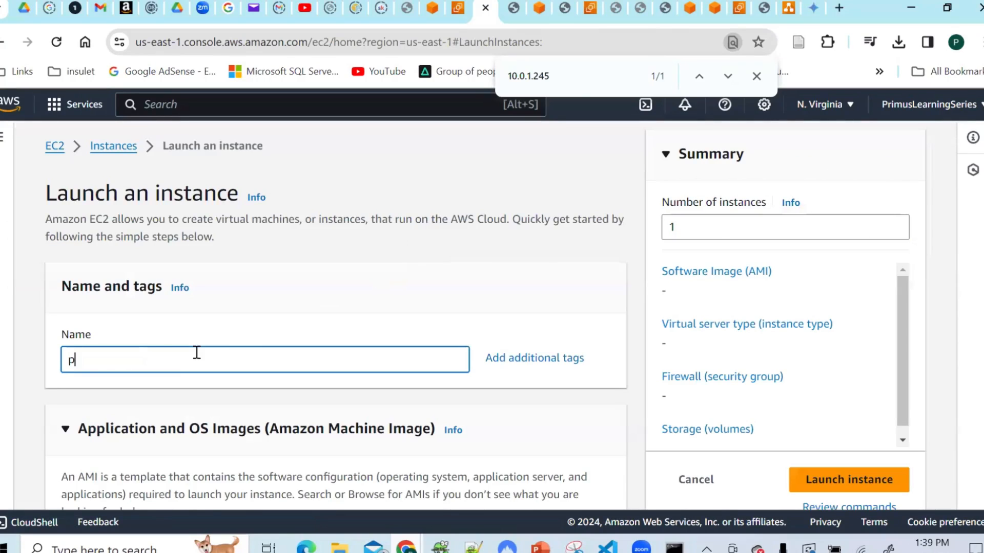
text(rimuslar)
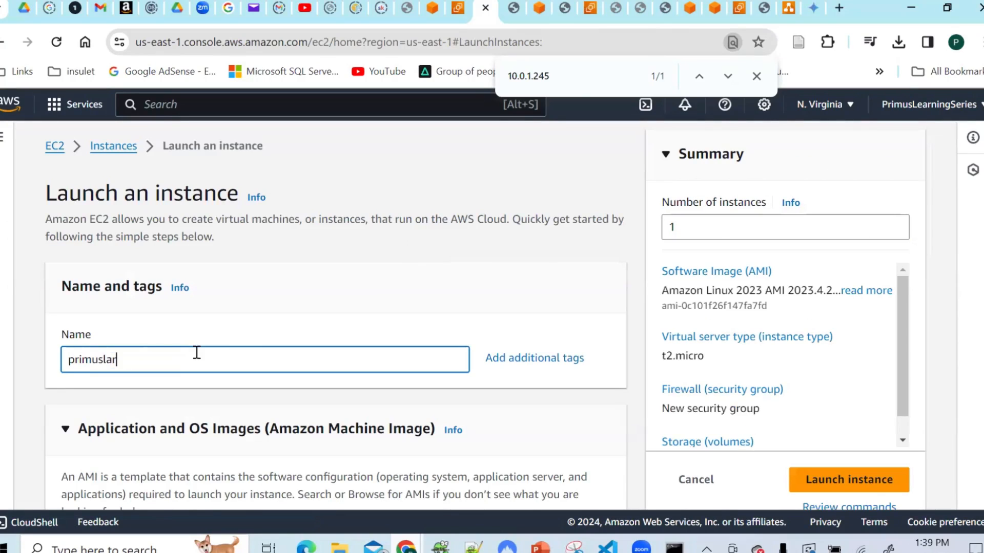
key(BackSpace)
key(BackSpace)
text(earning-series-private-ec2)
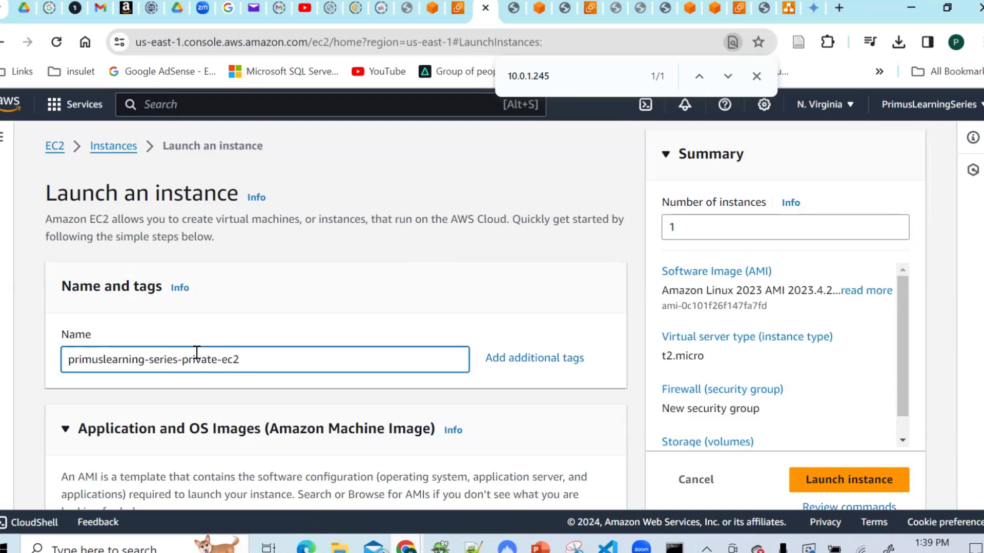
text(ance)
- Choose Ubuntu as the machine image and primuslearningseries-vpc-kp as the login key pair
scroll(977, 176, down, 4)
click(266, 436)
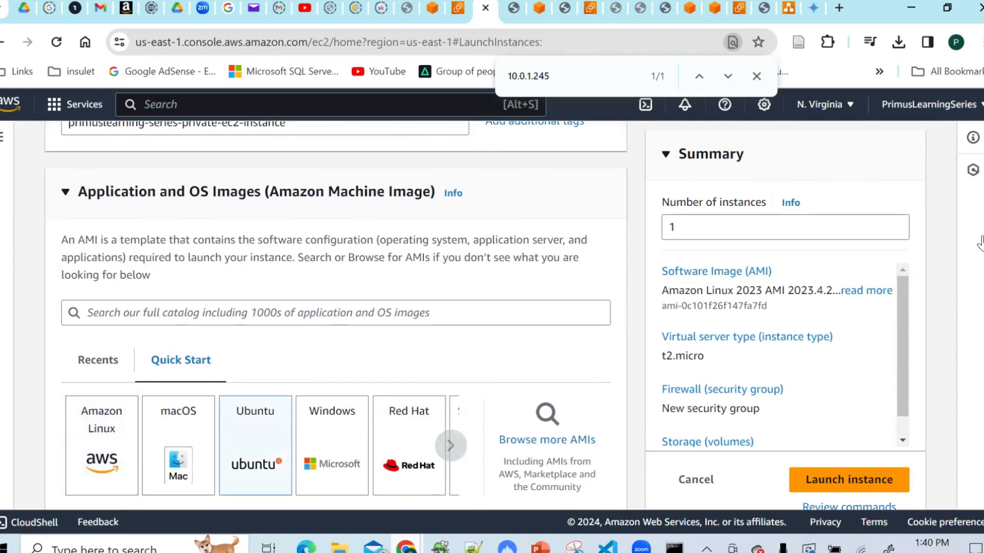
scroll(978, 215, down, 6)
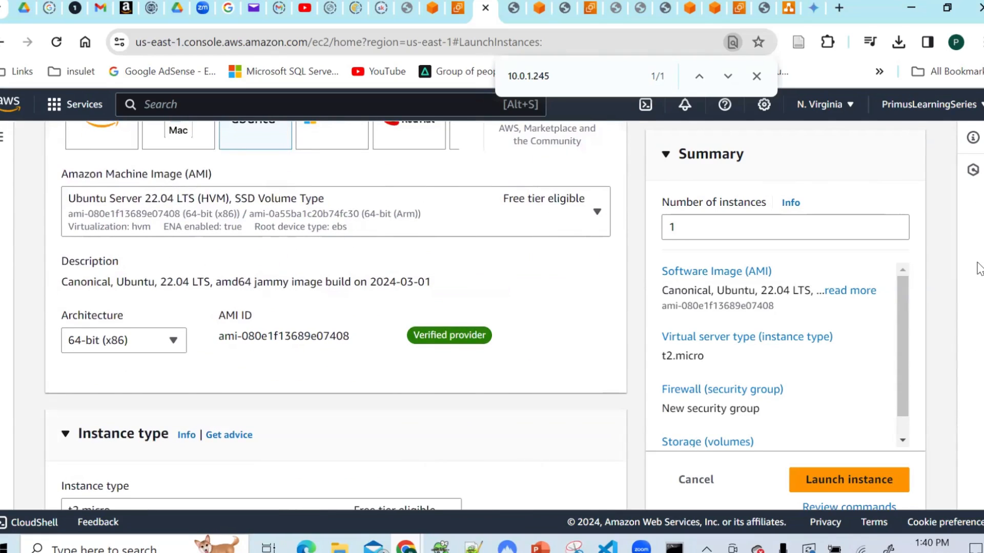
scroll(979, 264, down, 8)
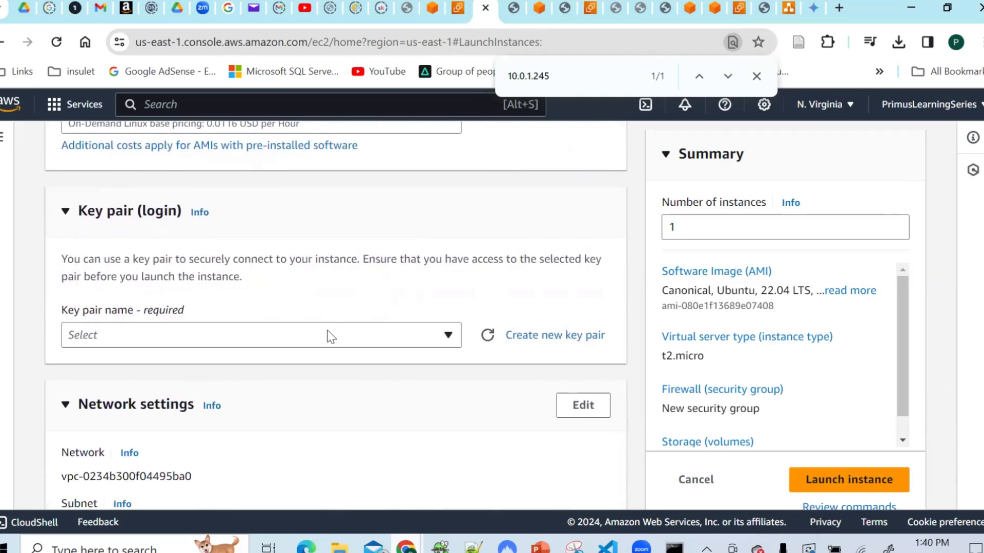
click(330, 336)
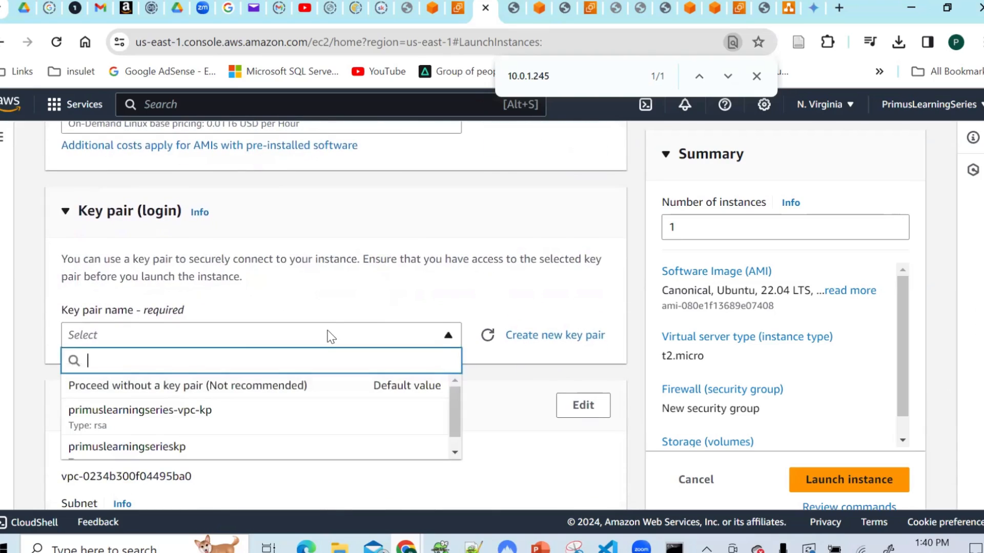
click(219, 418)
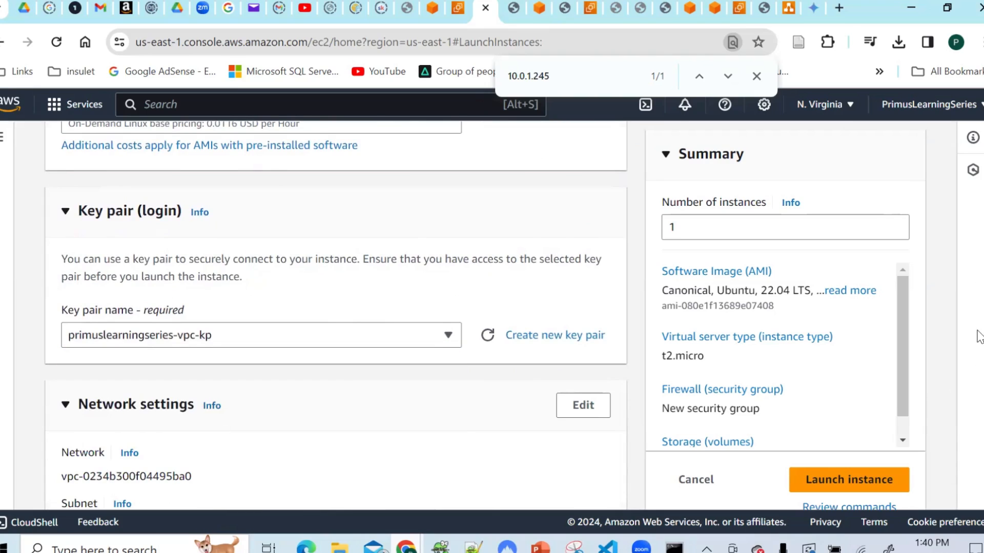
- Edit the network settings to use the primuslearning-Series-VPC network and the primuslearning-series-private-subnet subnet
scroll(979, 337, down, 3)
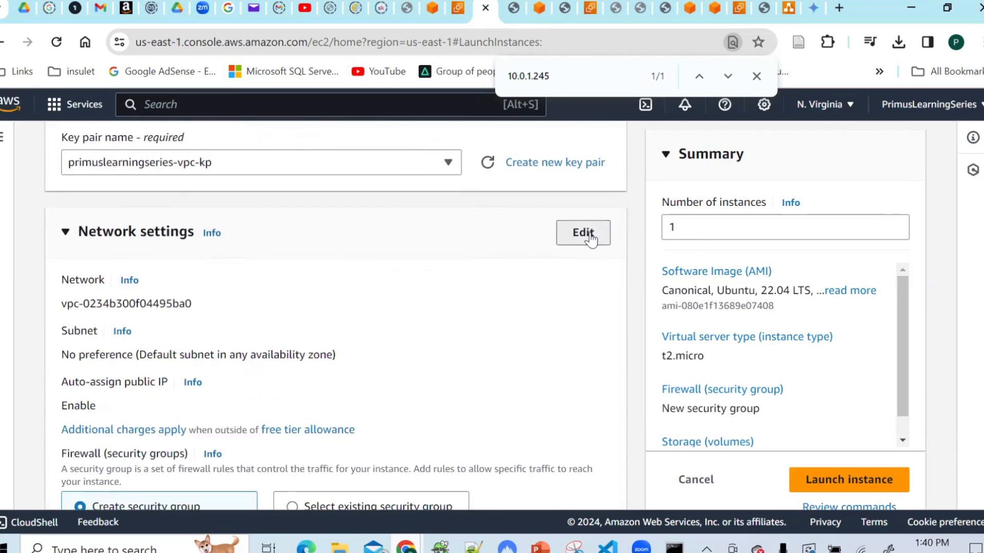
click(584, 233)
click(377, 318)
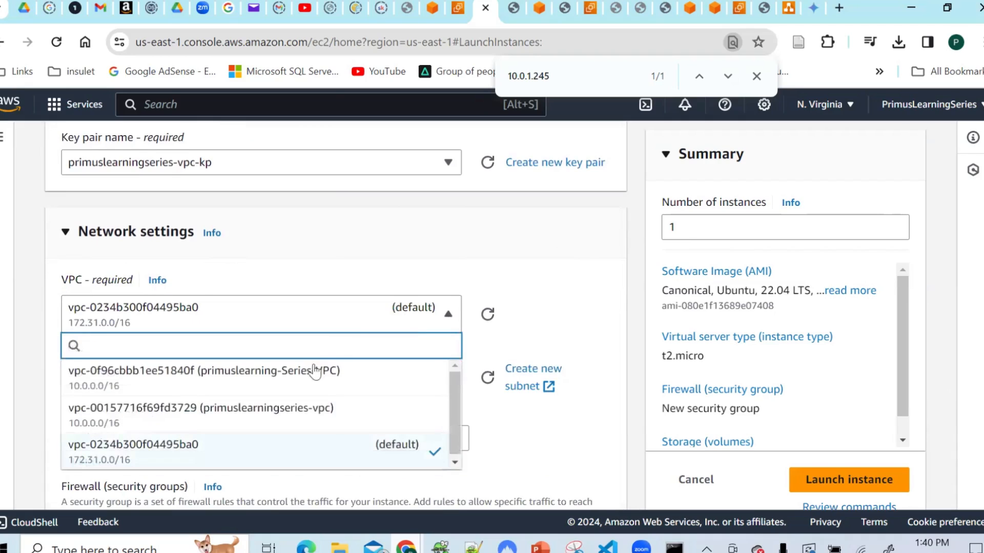
click(300, 379)
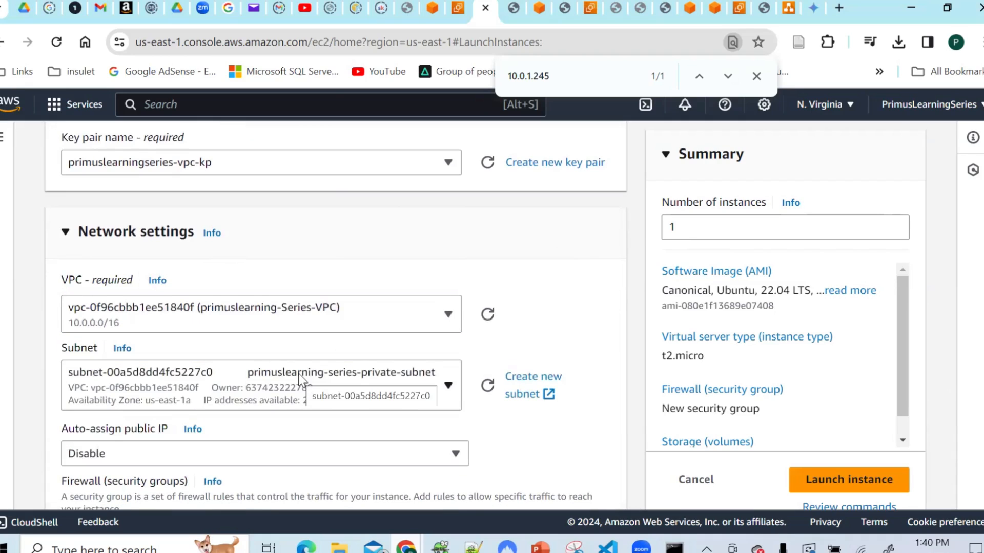
click(430, 388)
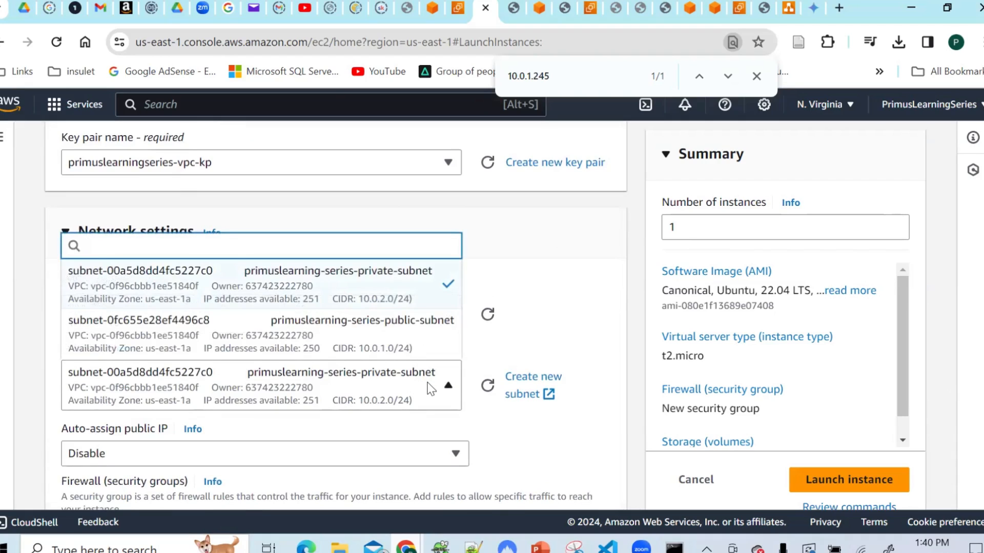
click(330, 281)
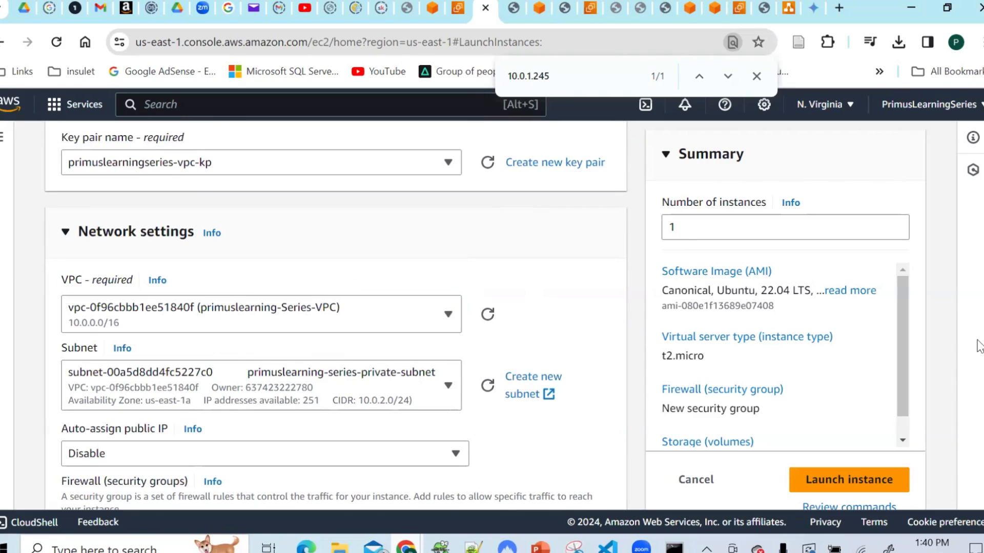
- Enable automatic public IP assignment for the new instance
scroll(545, 276, down, 3)
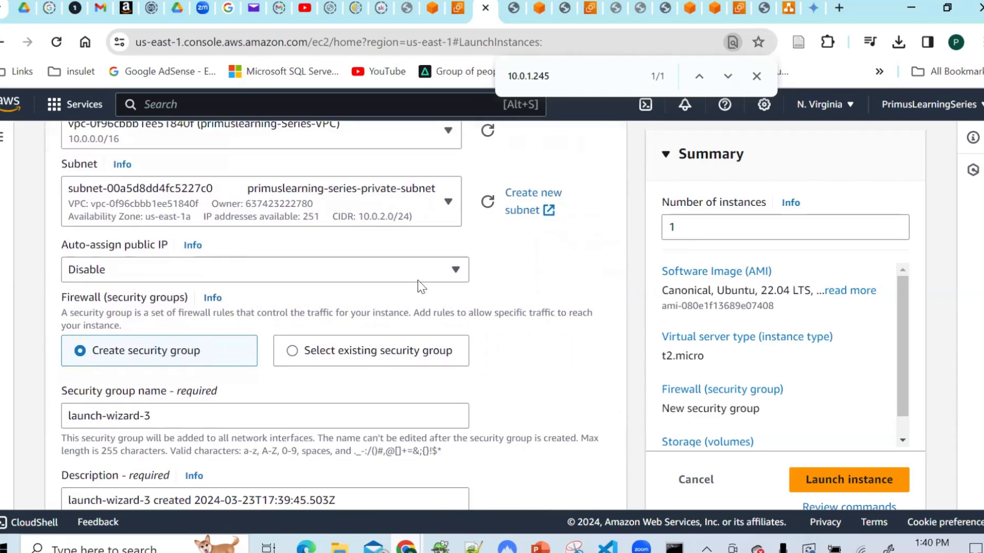
click(306, 276)
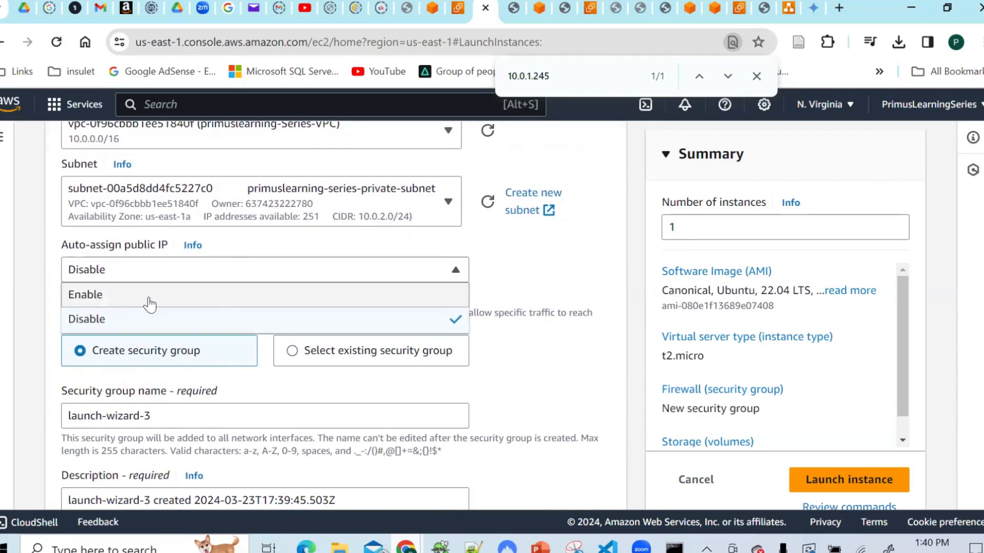
click(150, 305)
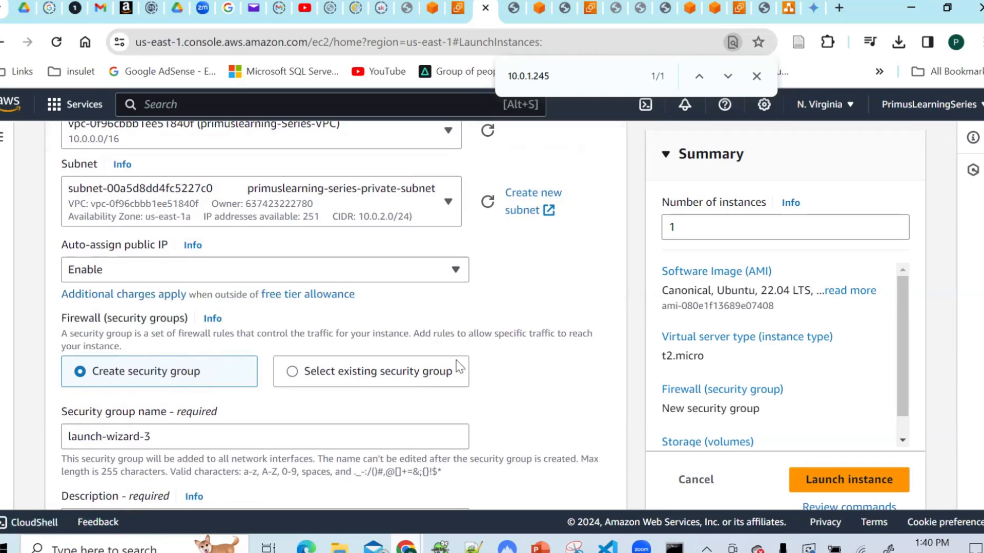
- Assign the existing security group primuslearning-series-pubic-sg to the instance instead of creating a new one
scroll(545, 308, down, 3)
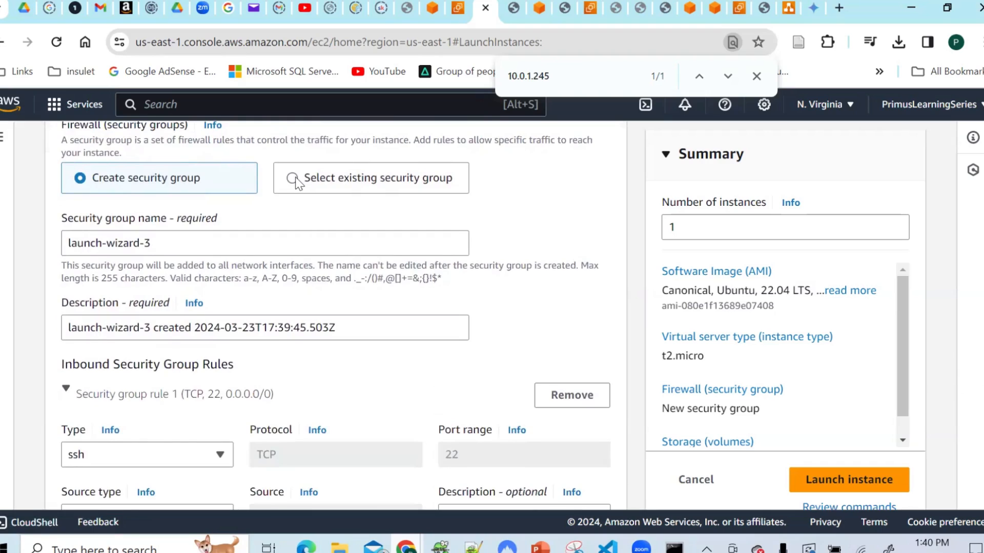
click(297, 180)
click(288, 249)
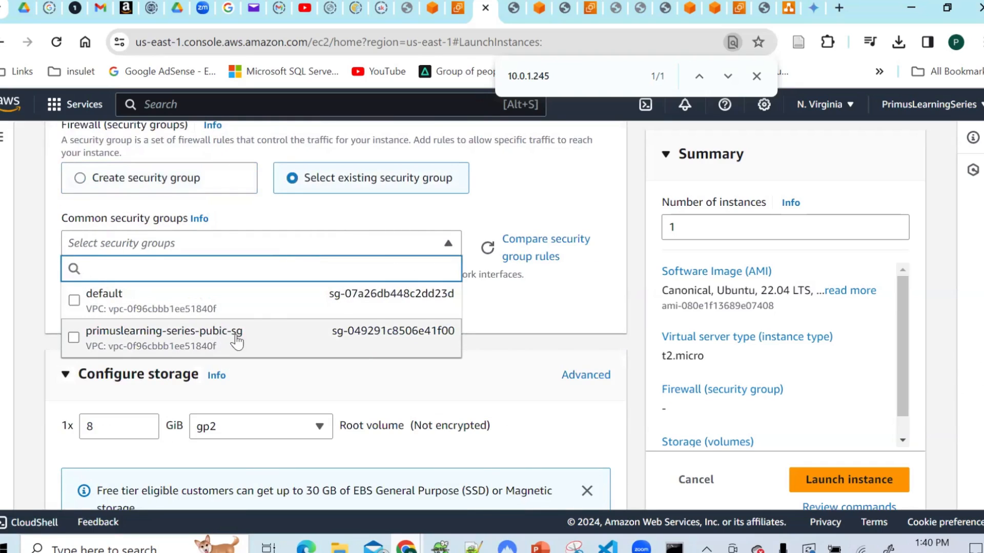
click(267, 341)
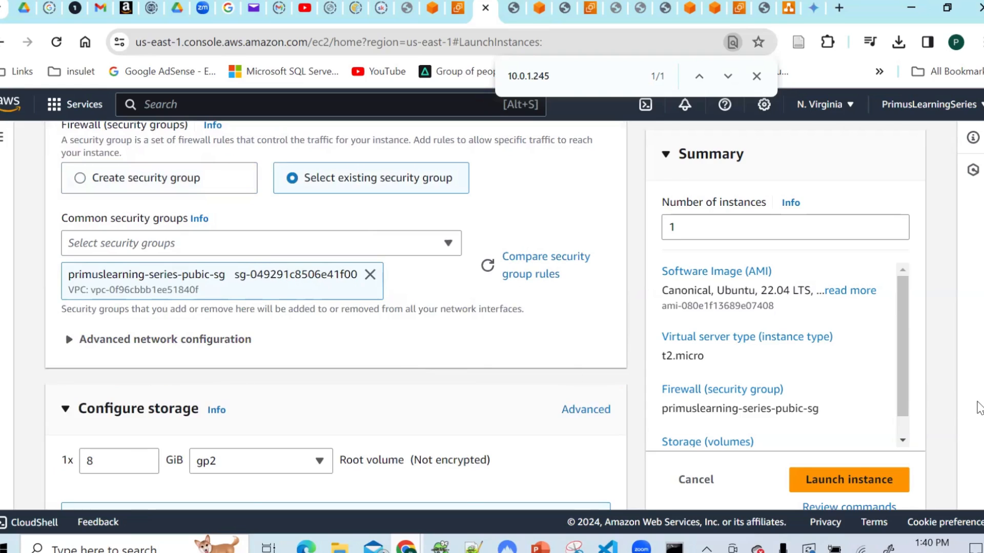
- Expand the advanced details and fill the user data with the Apache setup script from user-data.sh in VS Code
scroll(979, 415, down, 5)
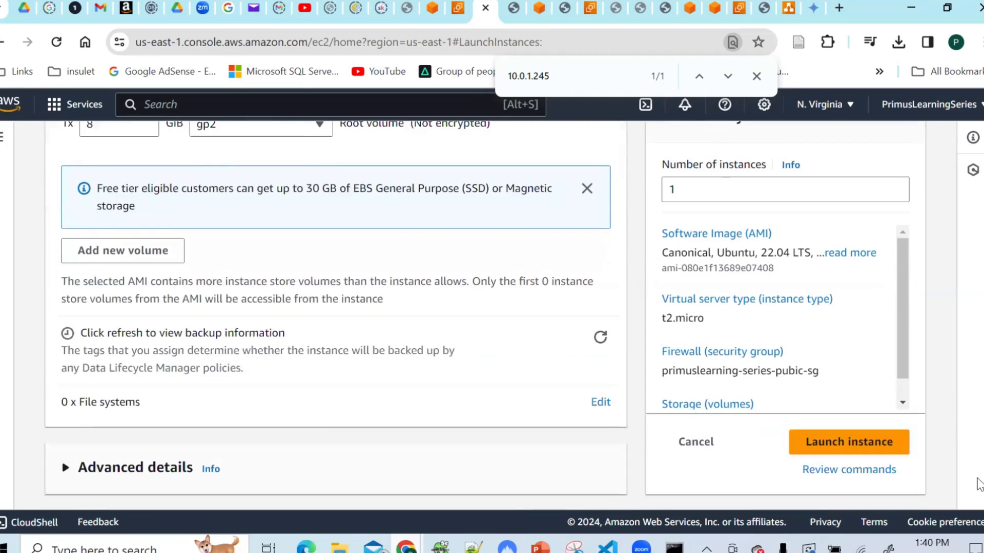
click(67, 469)
drag(978, 330, 978, 493)
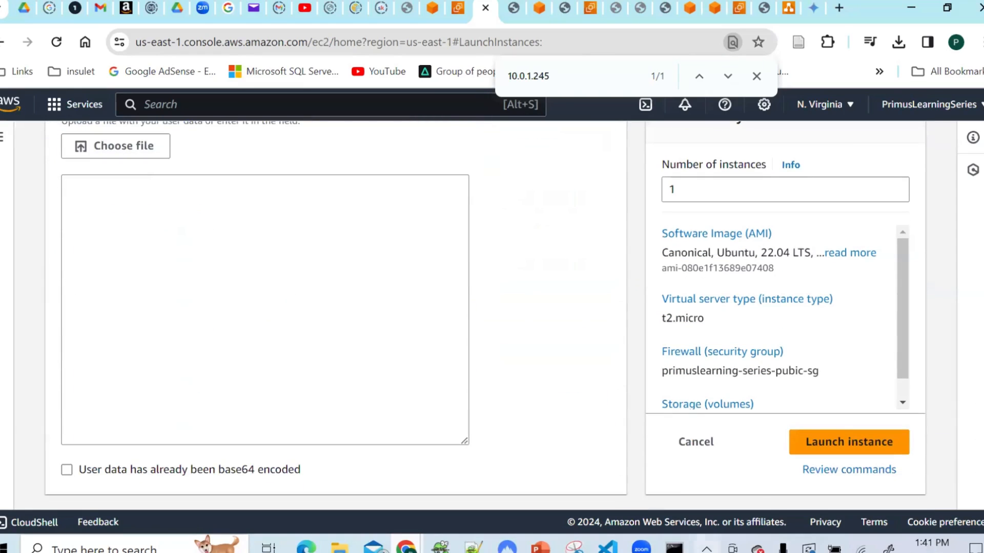
mouse_move(607, 546)
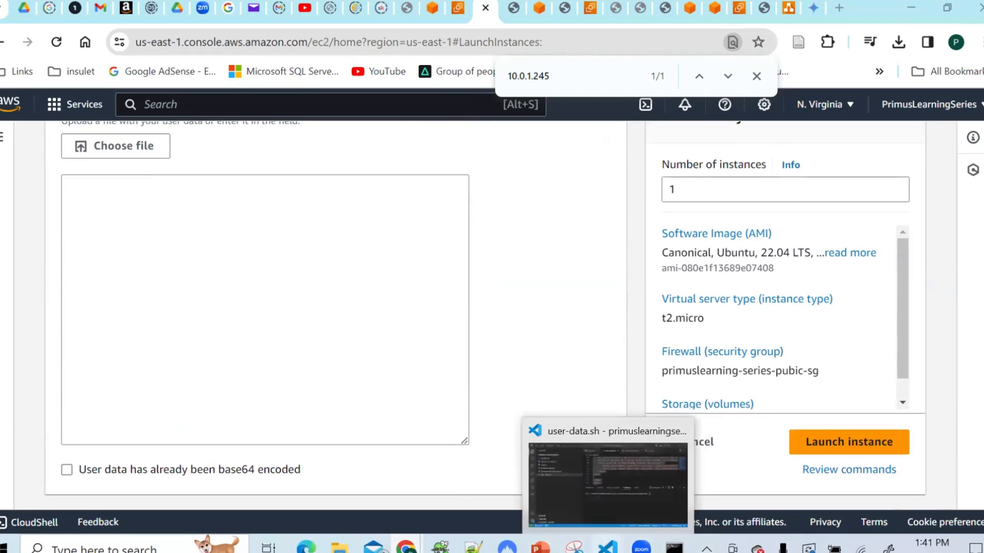
click(638, 502)
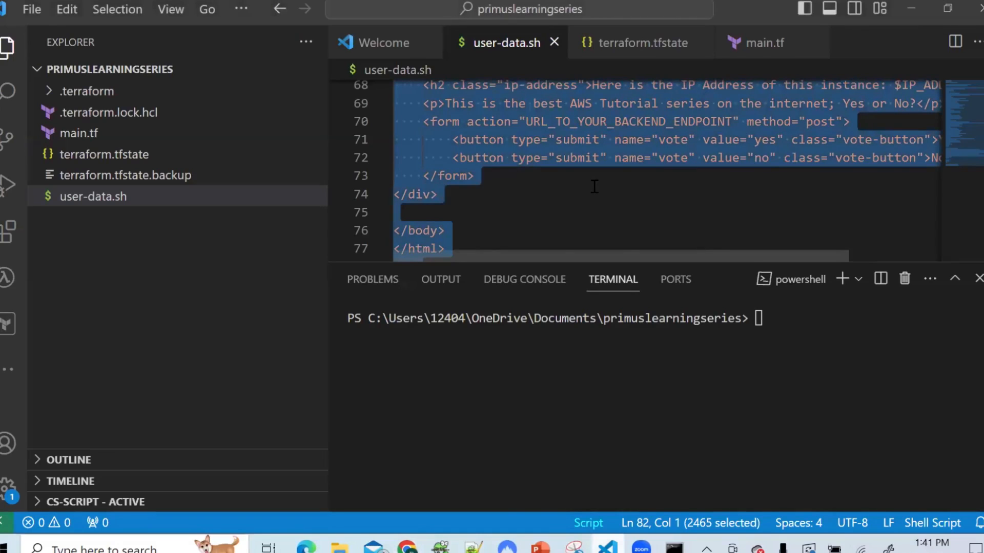
click(406, 546)
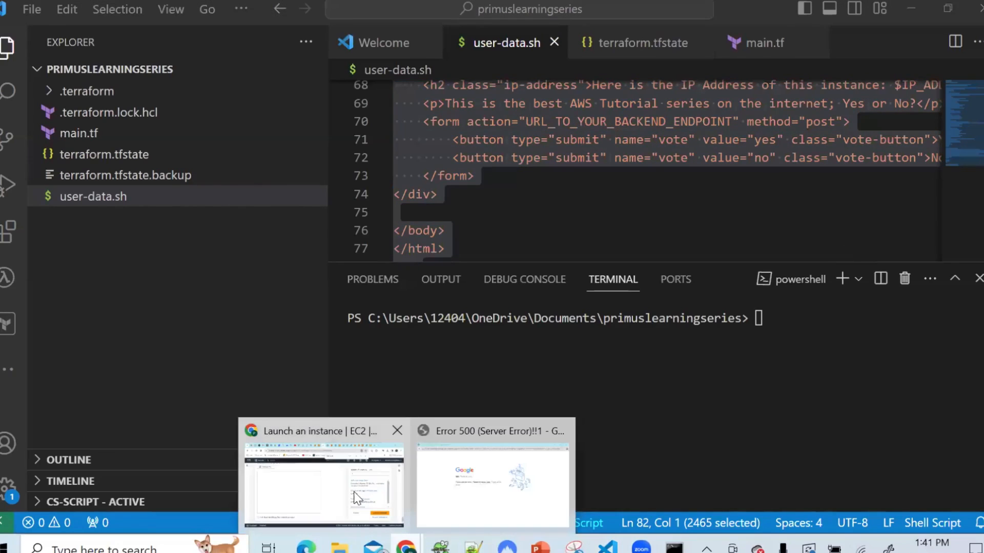
click(367, 498)
click(141, 244)
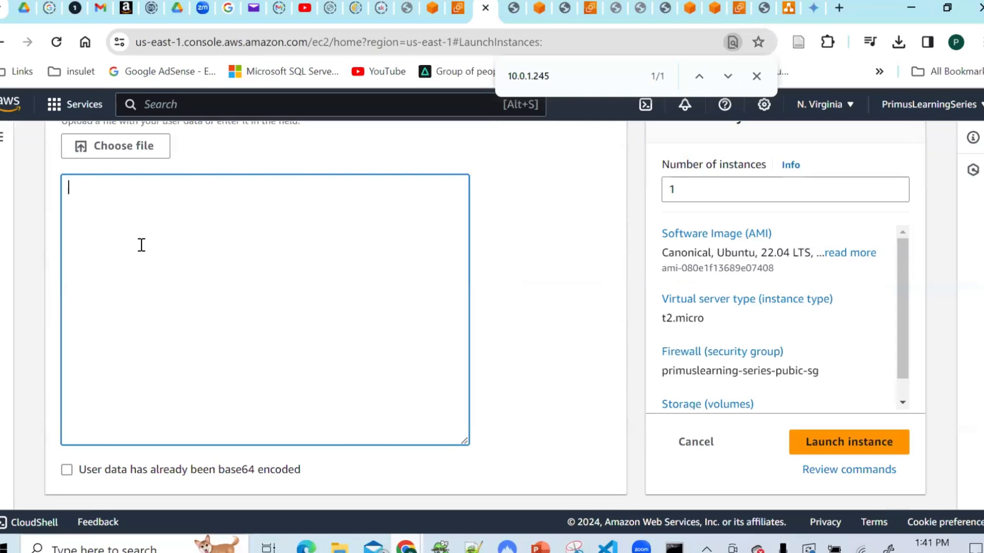
key(ctrl+v)
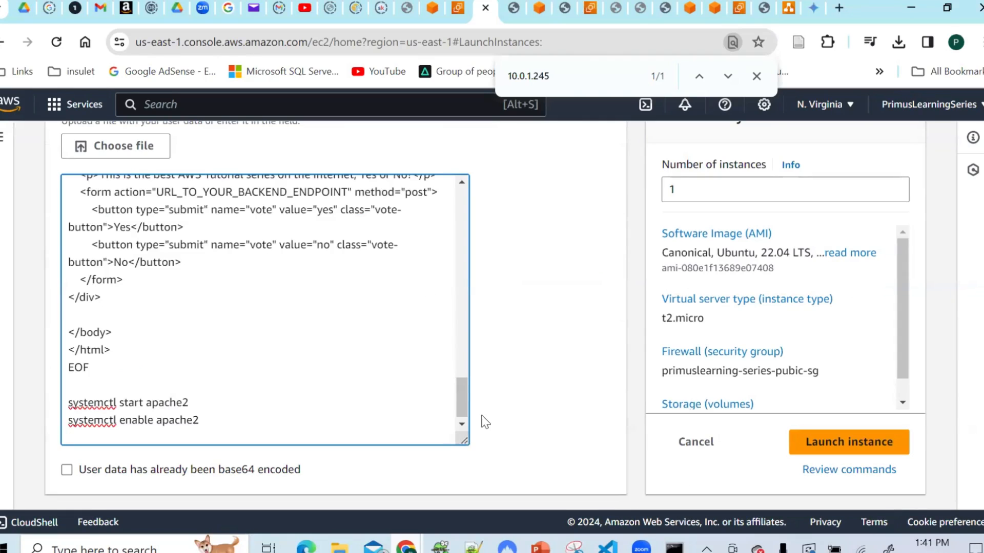
- Launch the private EC2 instance, refresh the instance list and open the details of primuslearning-series-private-ec2-instance
click(847, 446)
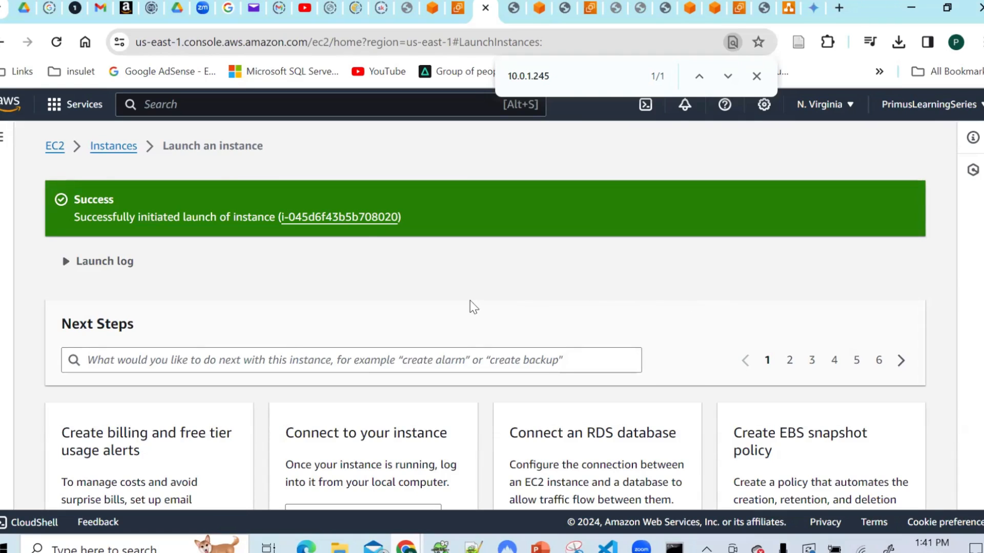
click(338, 221)
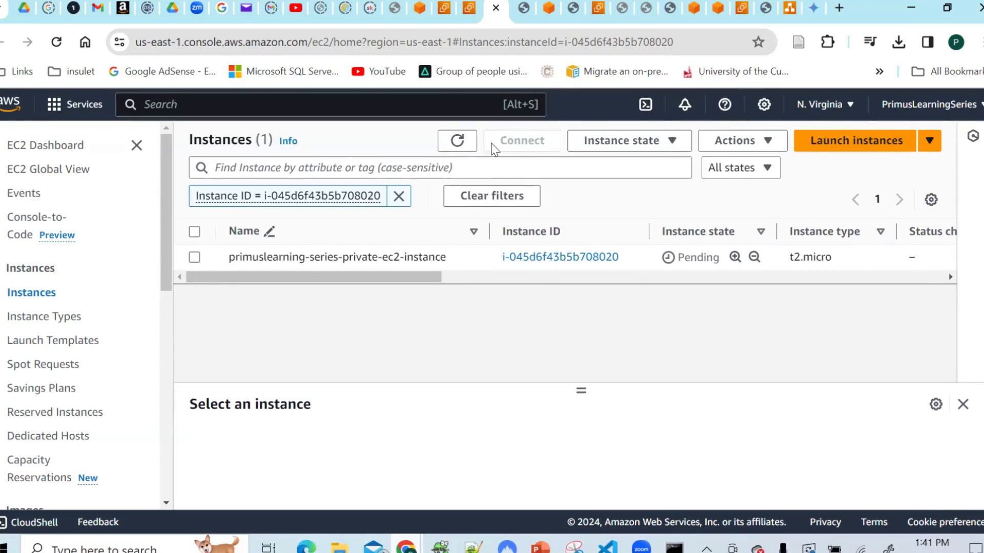
click(458, 142)
click(577, 262)
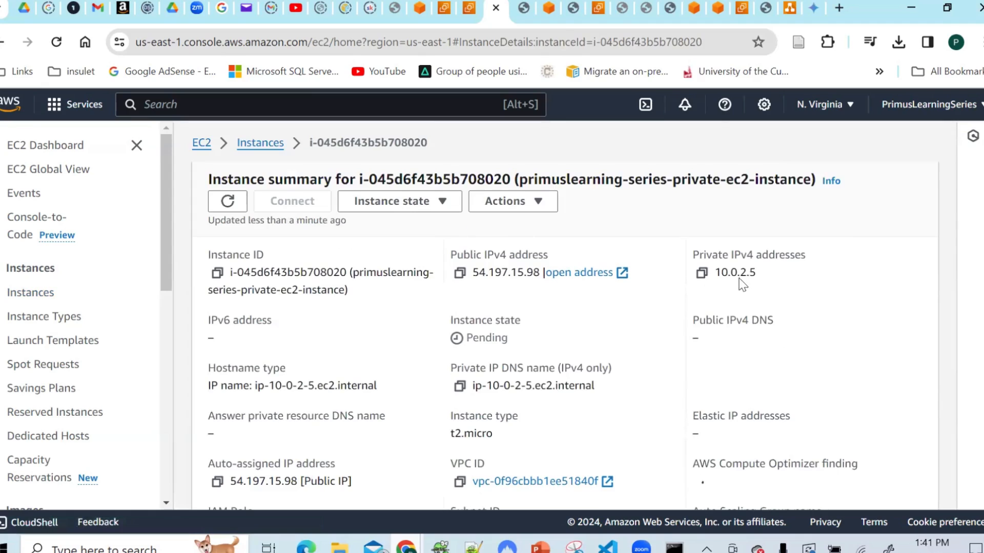
- Compare the instance's private IPv4 address with the private subnet's CIDR range in the PowerPoint architecture diagram
mouse_move(540, 547)
click(586, 487)
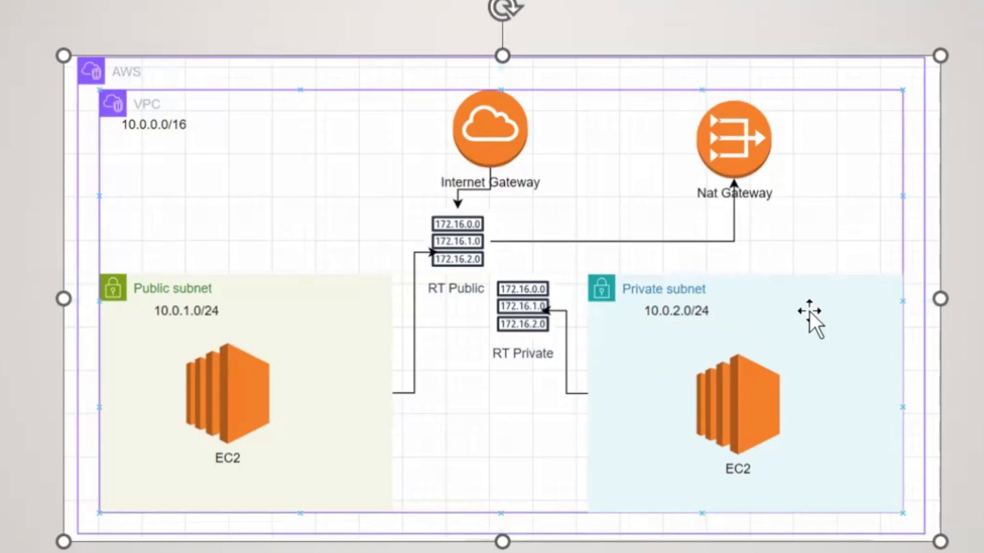
mouse_move(226, 552)
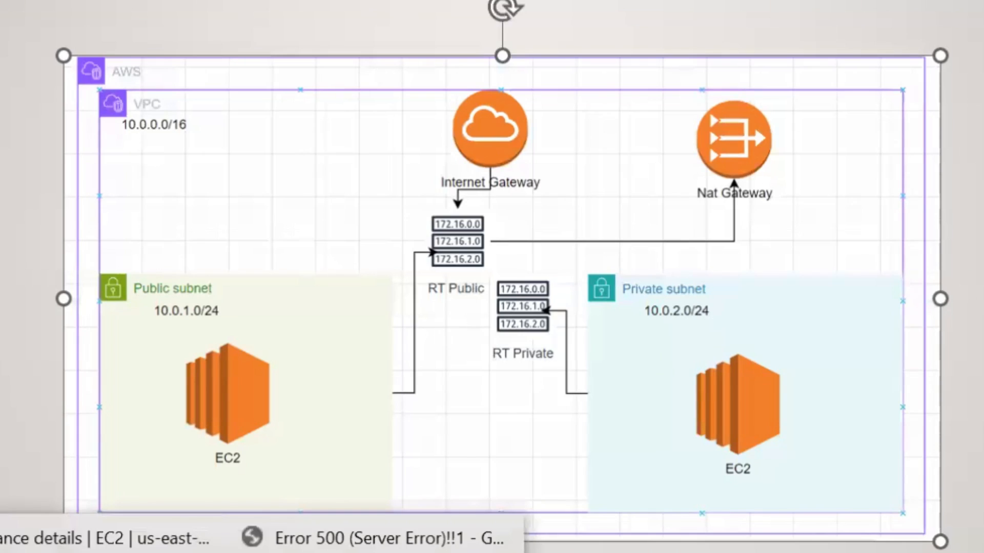
click(108, 551)
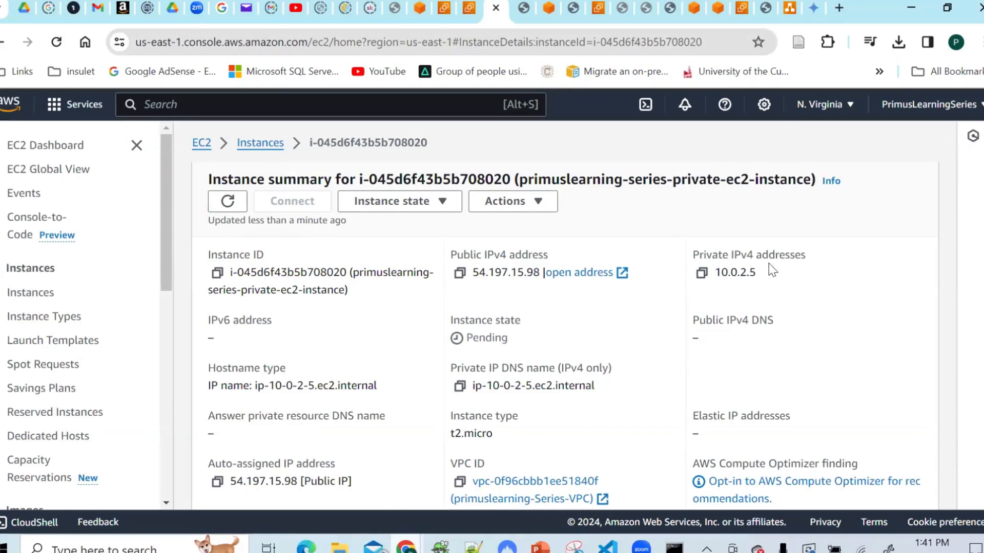
drag(751, 273, 761, 278)
- Copy the private-subnet instance's public IPv4 address, refresh its summary, and load 54.197.15.98 in the tab holding the route editor
click(463, 280)
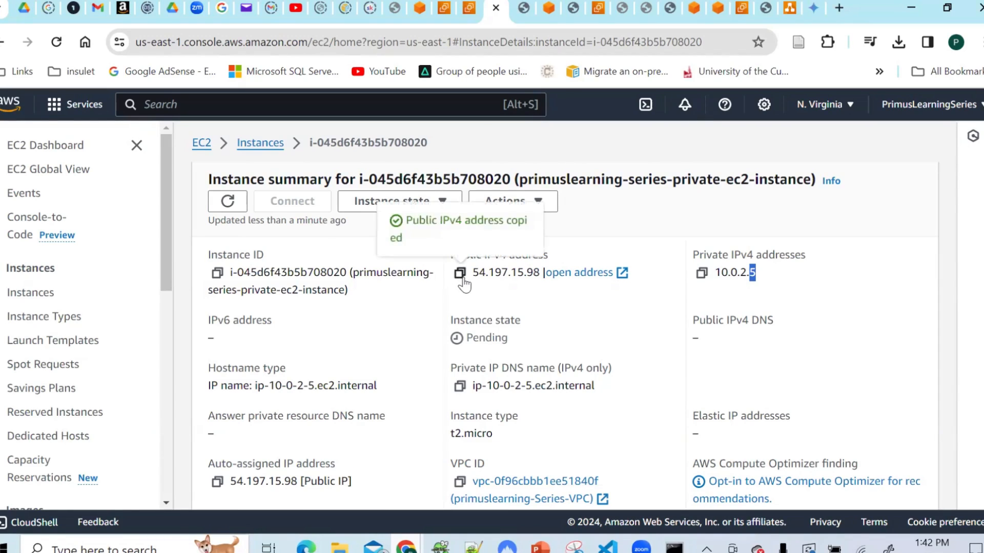
click(227, 201)
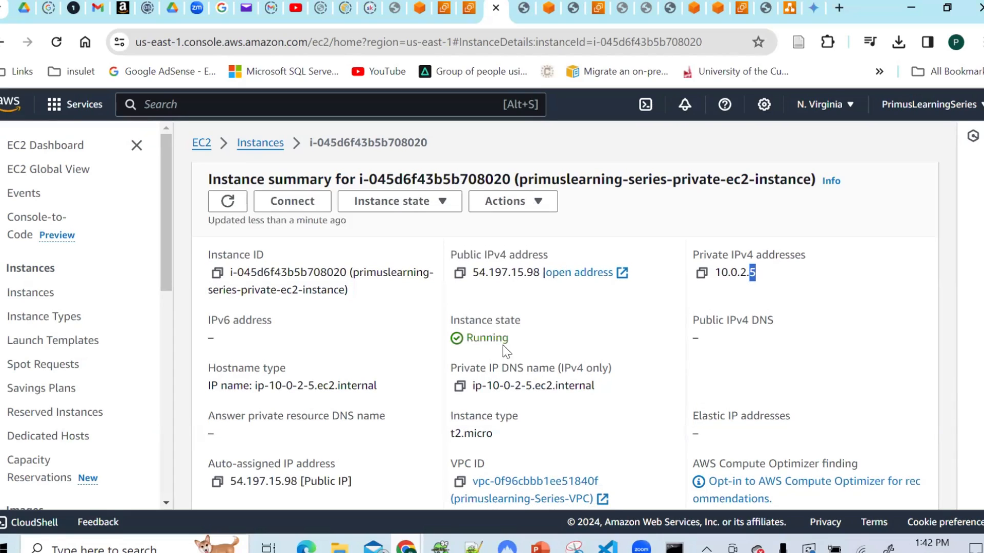
click(542, 11)
click(518, 10)
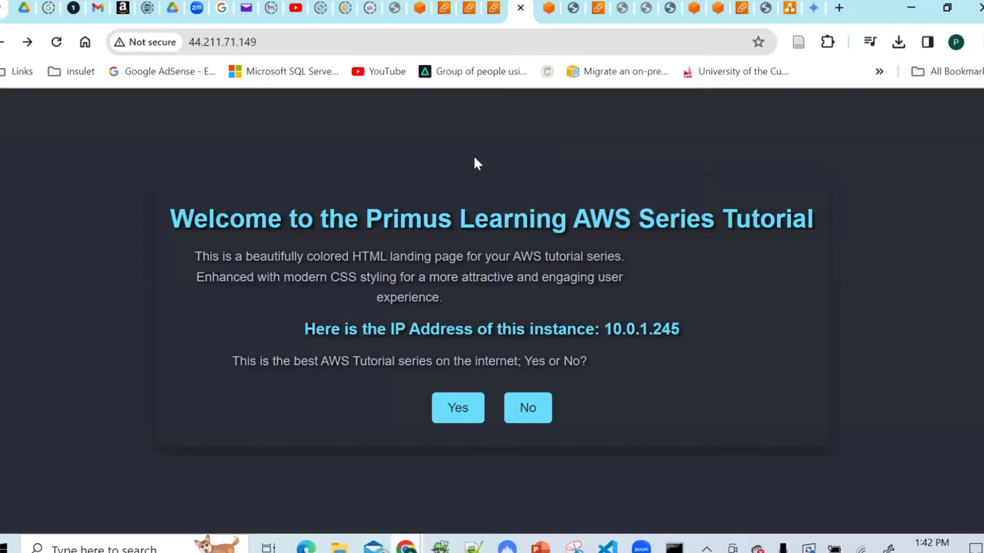
click(550, 10)
click(434, 41)
key(ctrl+v)
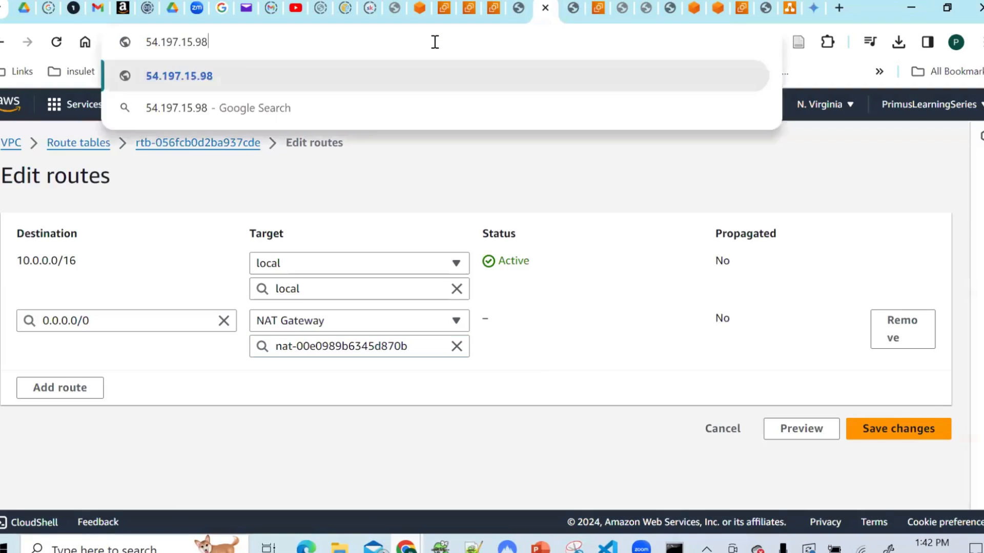
key(Return)
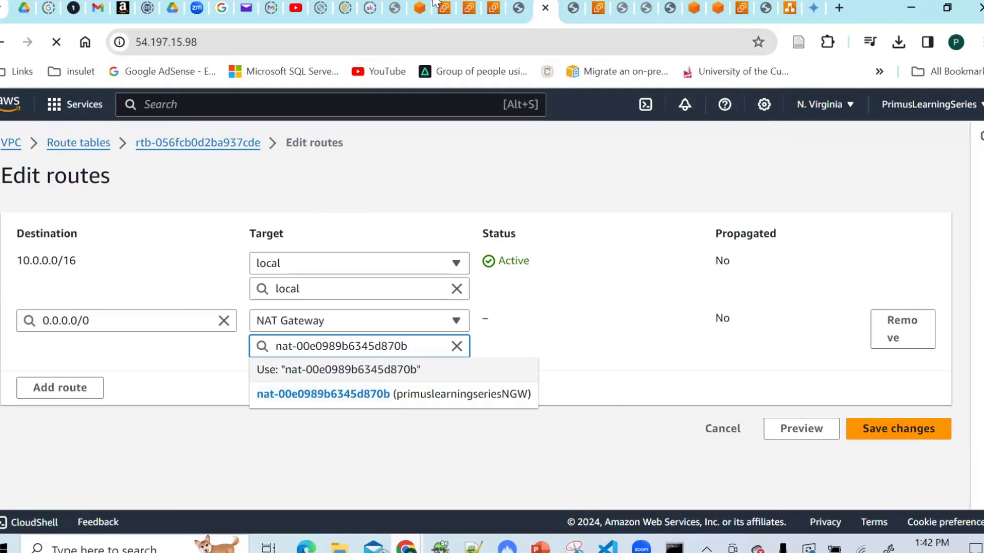
- Retry loading the web page at 54.197.15.98
click(245, 40)
click(245, 40)
key(Return)
click(291, 47)
key(Return)
click(457, 347)
text(nat-)
click(397, 214)
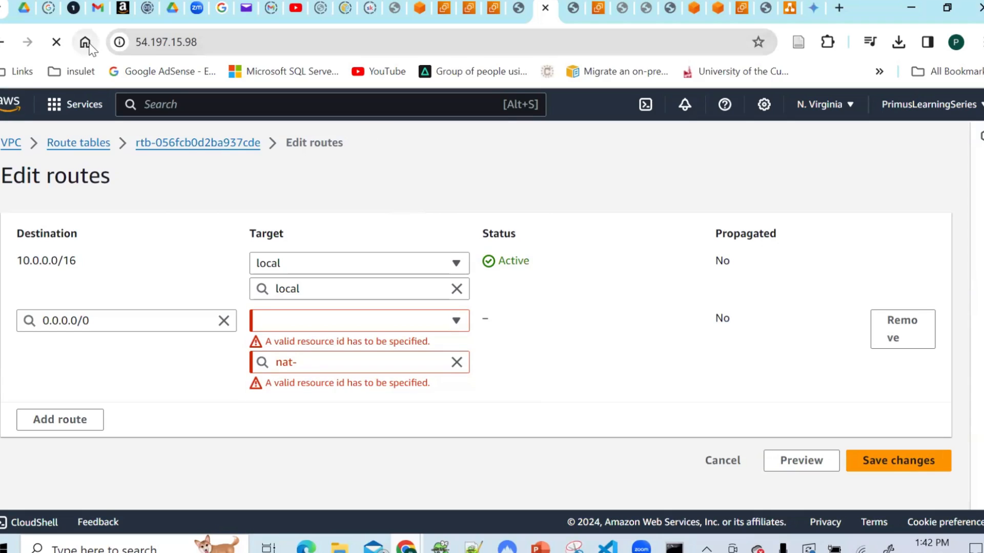
- Request 54.197.15.98 once more and check it against the public instance's page at 44.211.71.149 and the private instance's summary
click(212, 45)
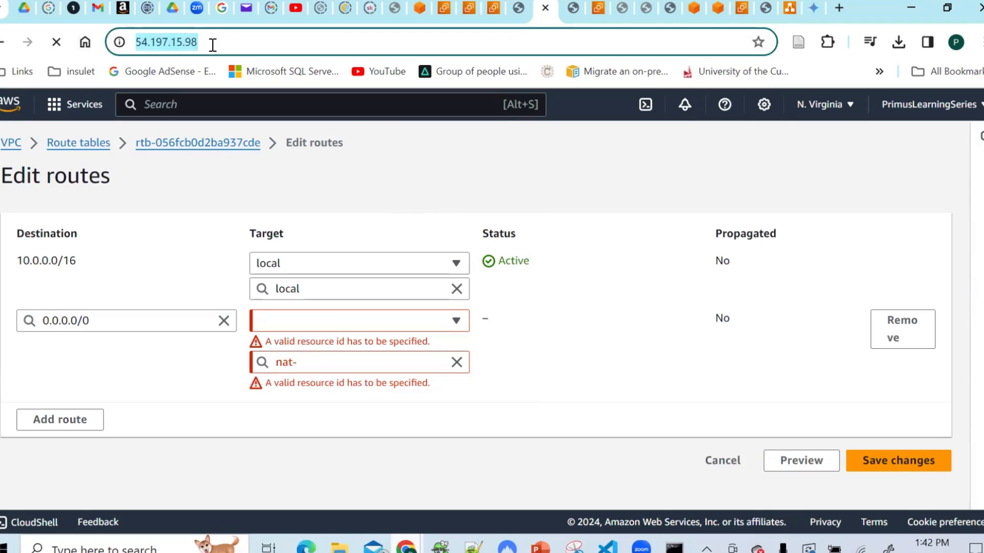
key(Return)
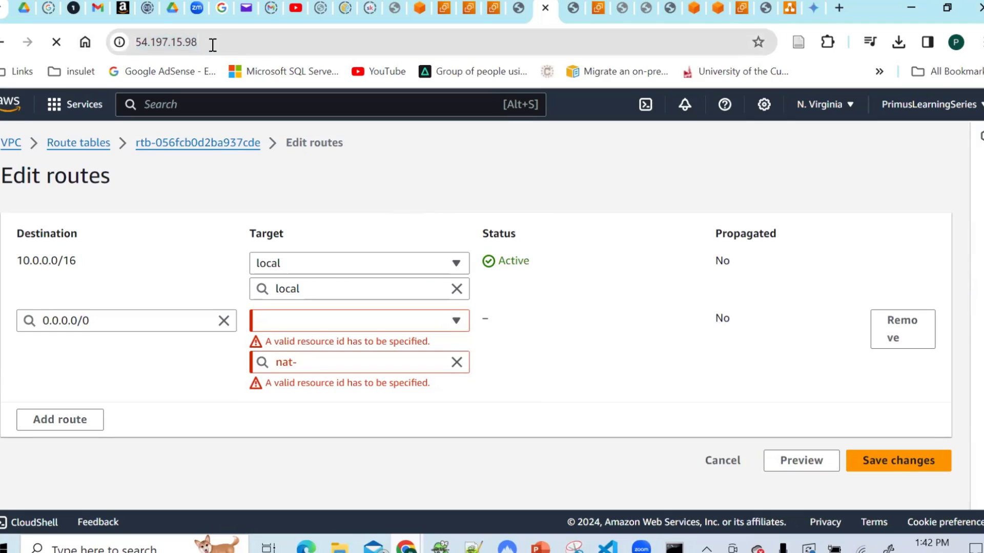
click(512, 15)
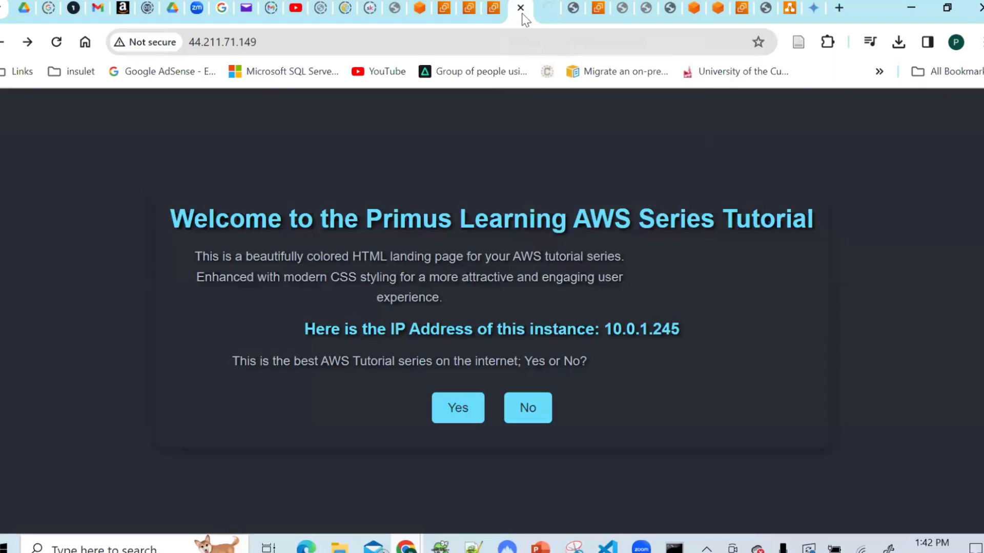
click(555, 16)
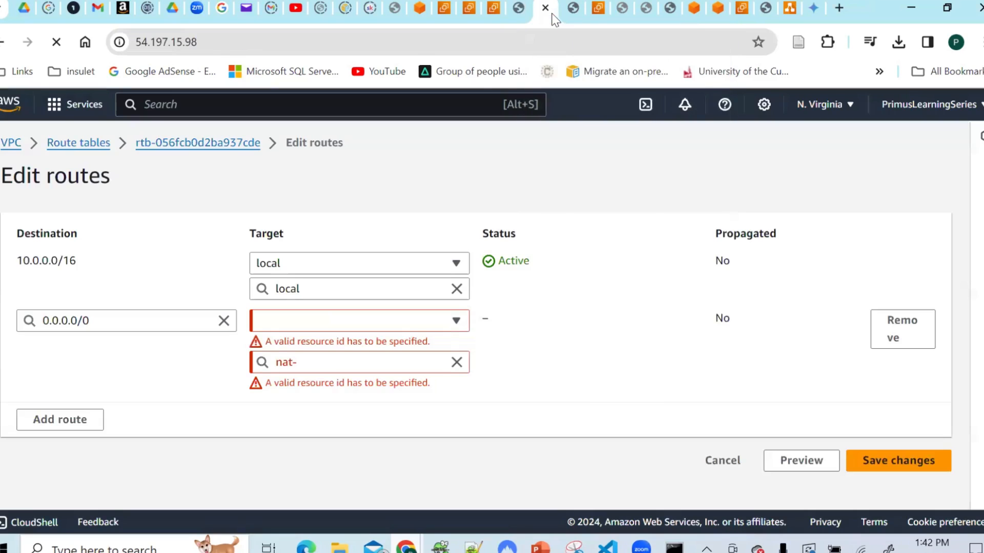
click(496, 13)
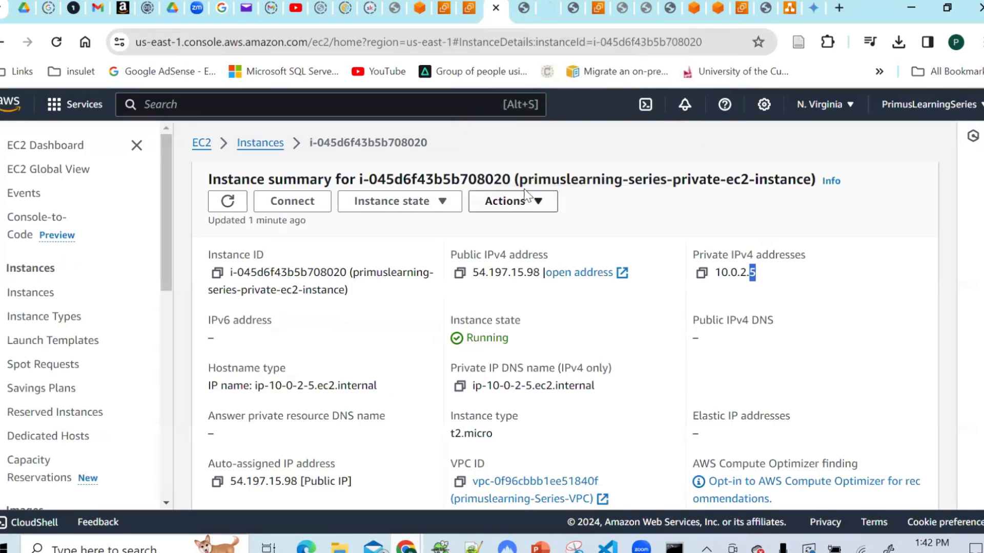
mouse_move(977, 206)
mouse_down()
mouse_move(977, 306)
mouse_move(977, 198)
mouse_up()
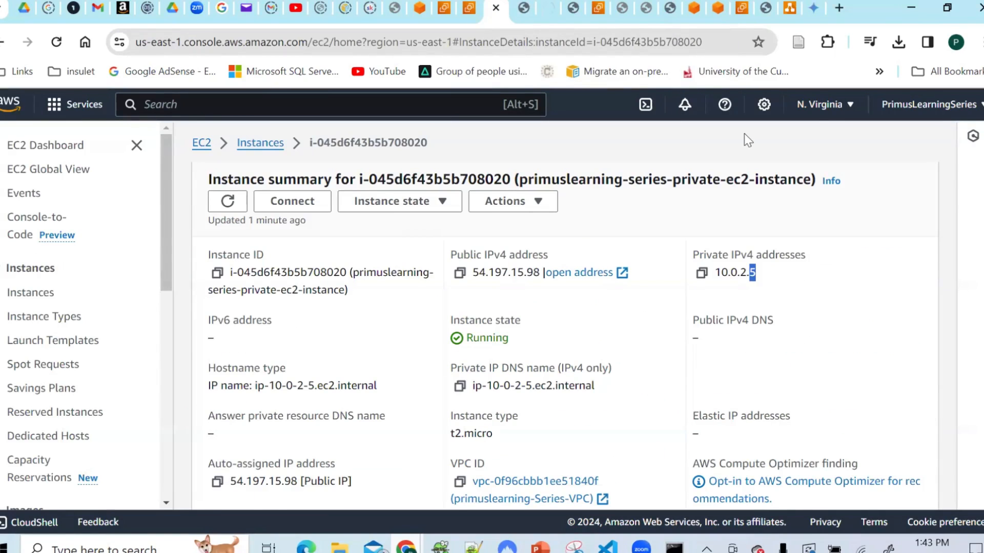
- Load the private instance's address 54.197.15.98 in a new browser tab
click(552, 10)
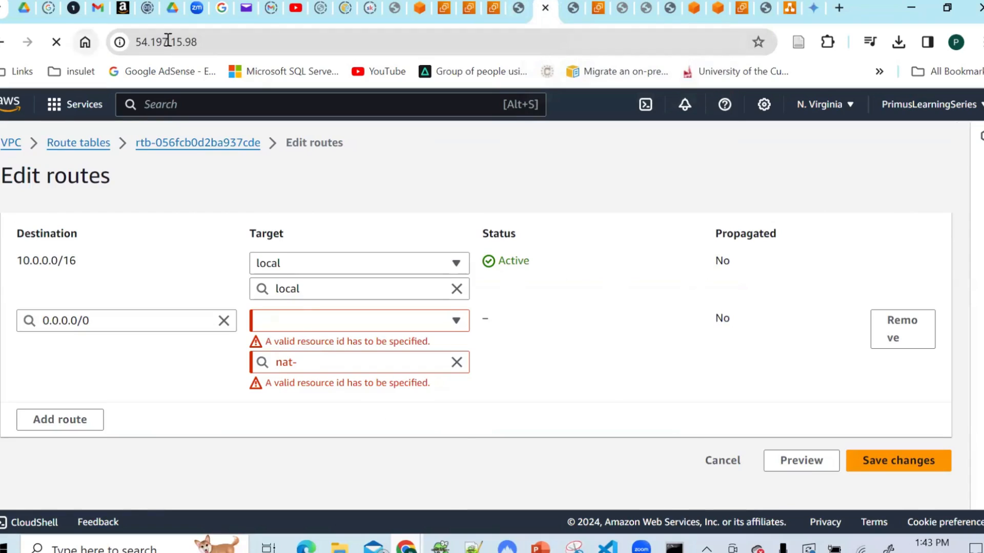
click(229, 42)
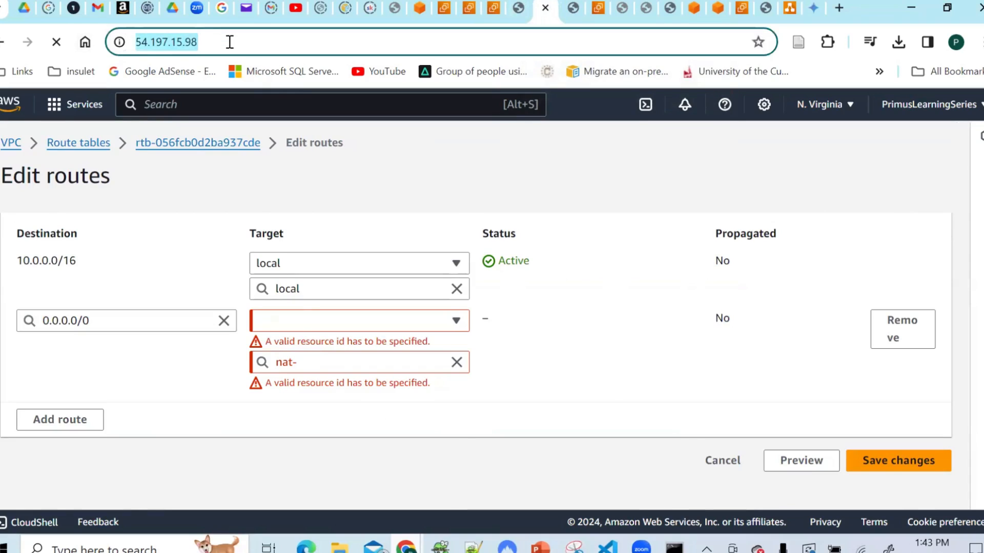
click(838, 10)
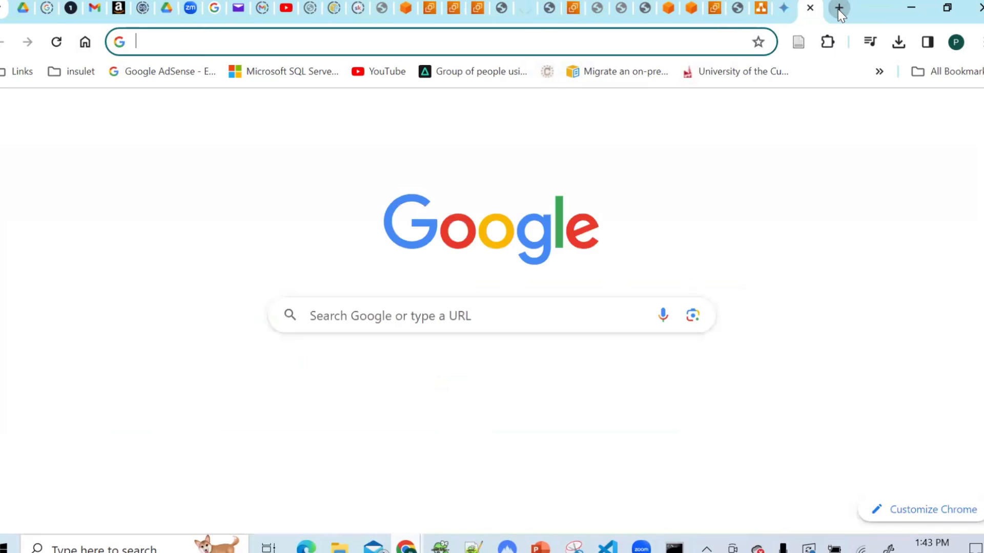
key(ctrl+v)
key(Return)
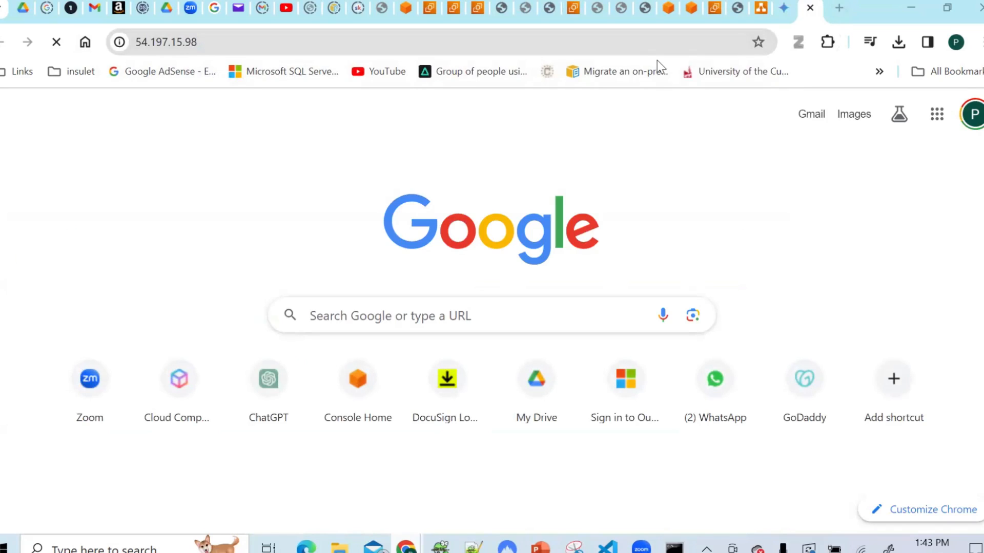
- Close the old web page at 44.201.179.217 and reload the original tab for 54.197.15.98
click(549, 10)
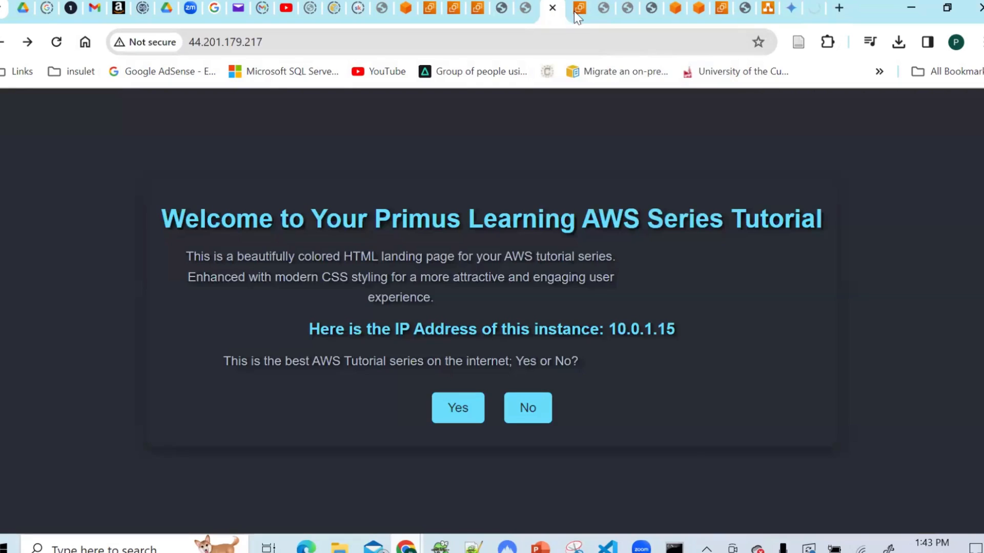
click(552, 8)
click(528, 18)
key(F5)
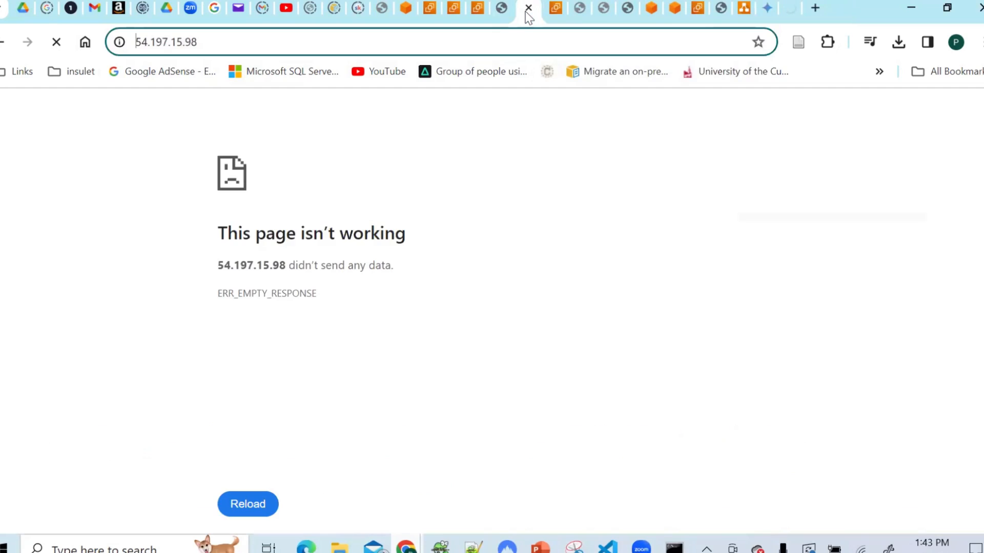
- Retry 54.197.15.98 in the newer tab and compare it with the original tab
click(787, 7)
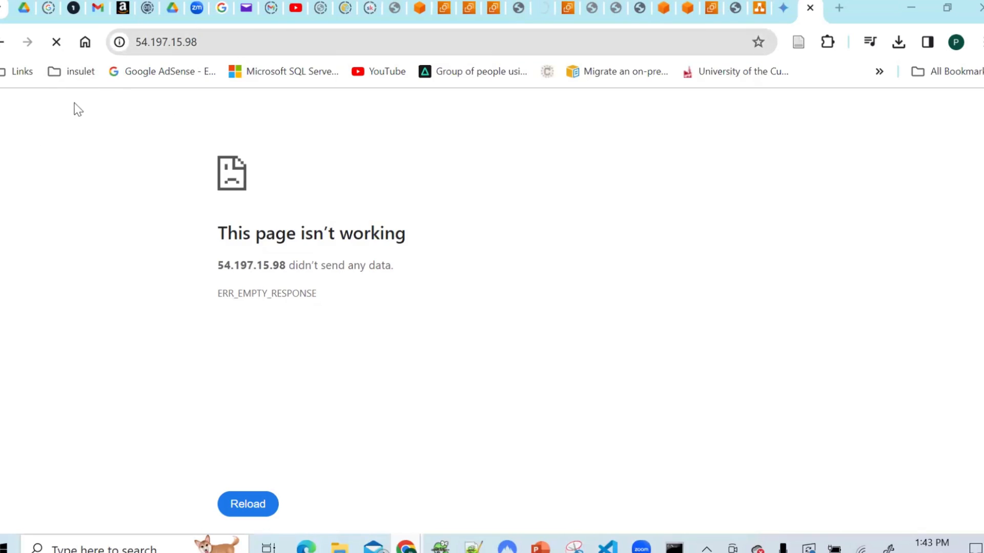
click(227, 41)
key(Return)
click(268, 39)
key(Return)
click(541, 17)
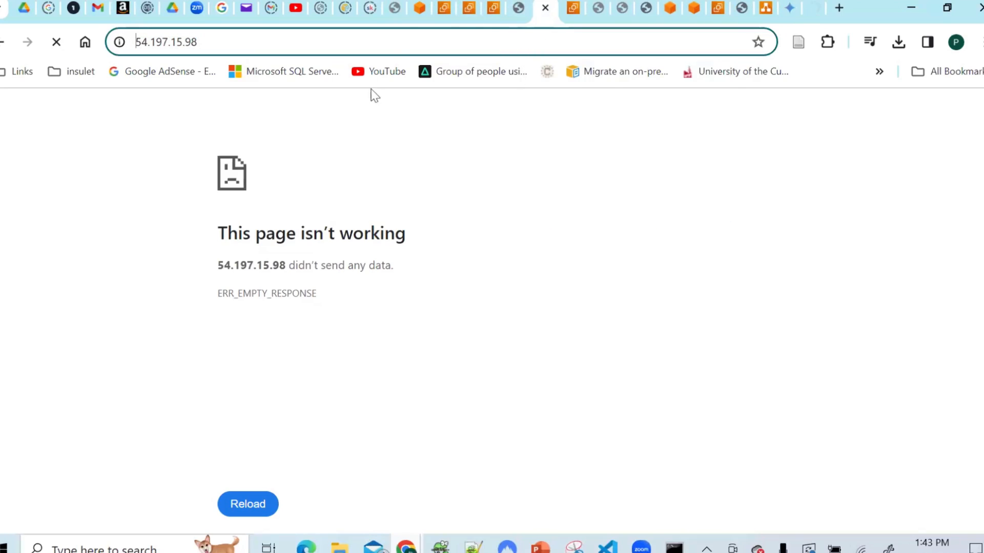
- Review the private instance's VPC and subnet details, and examine the gateway and route table connections in the diagrams.net VPC diagram
click(493, 12)
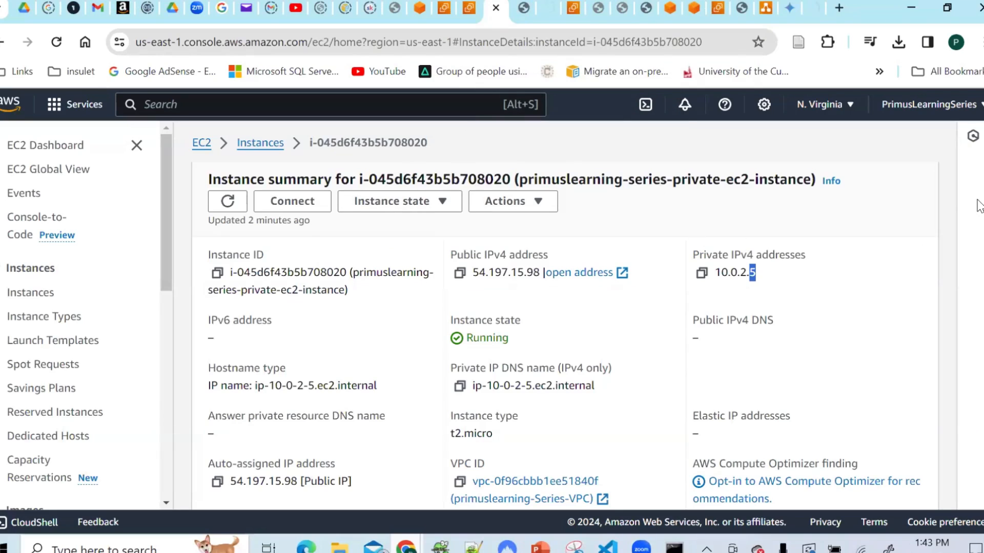
scroll(938, 285, down, 5)
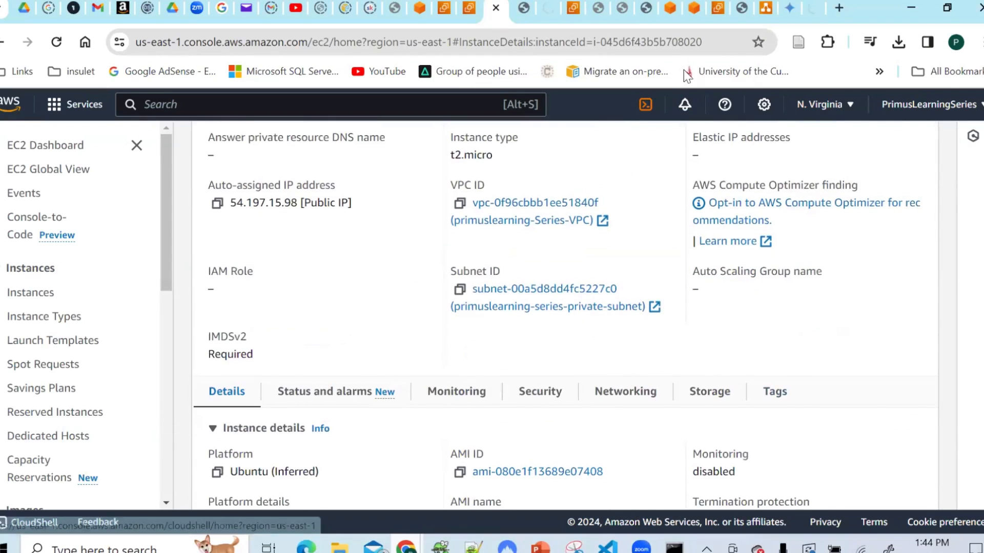
click(771, 8)
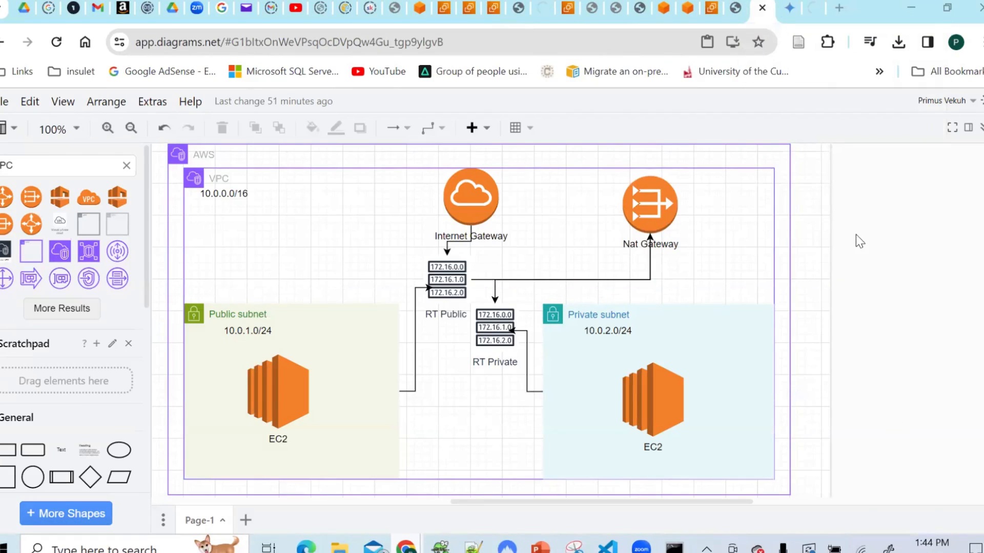
drag(493, 294, 495, 330)
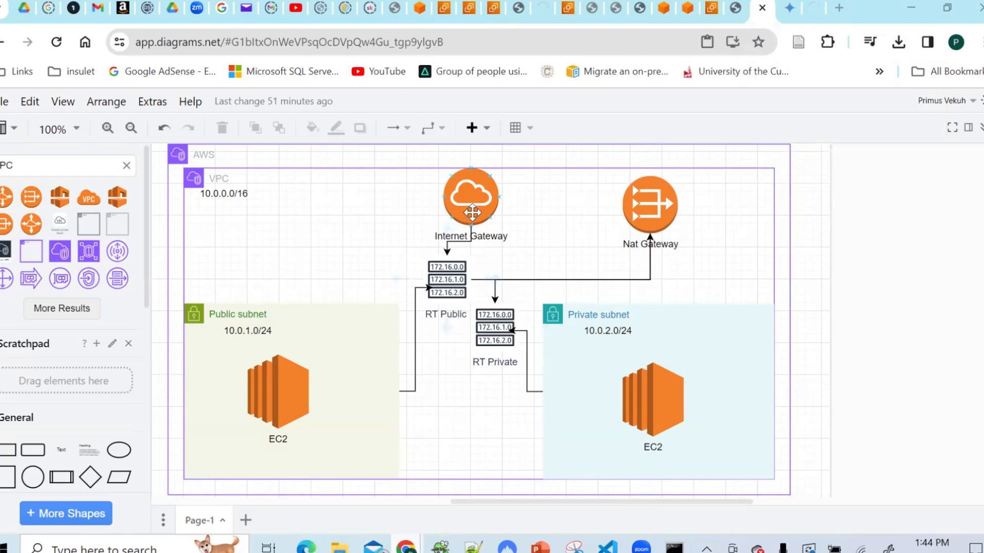